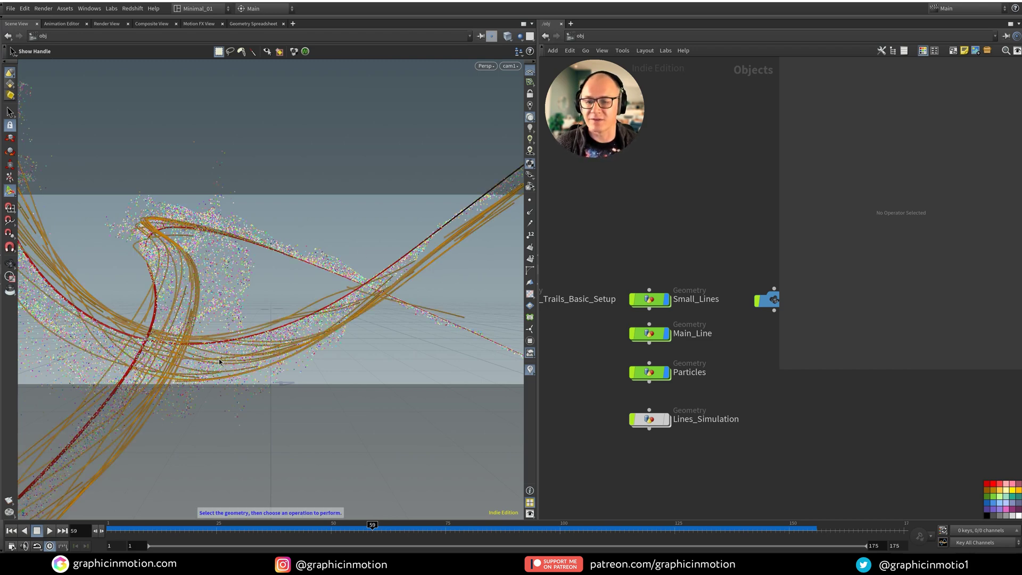
- Examine the node network inside Lines_Simulation, including both line setups and their merged outputs, and return to the object level
double_click(646, 420)
scroll(688, 269, down, 5)
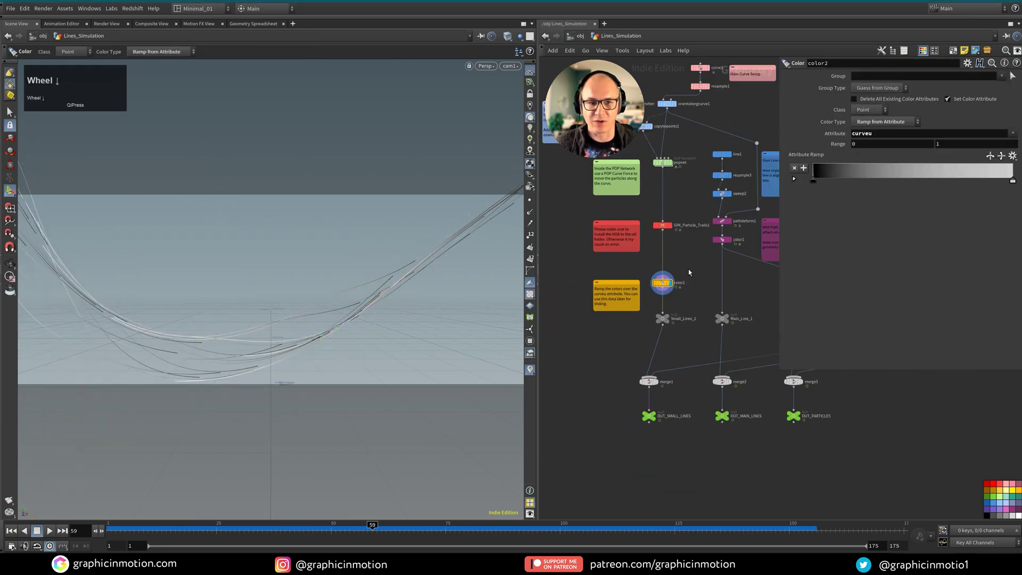
middle_drag(618, 81, 603, 182)
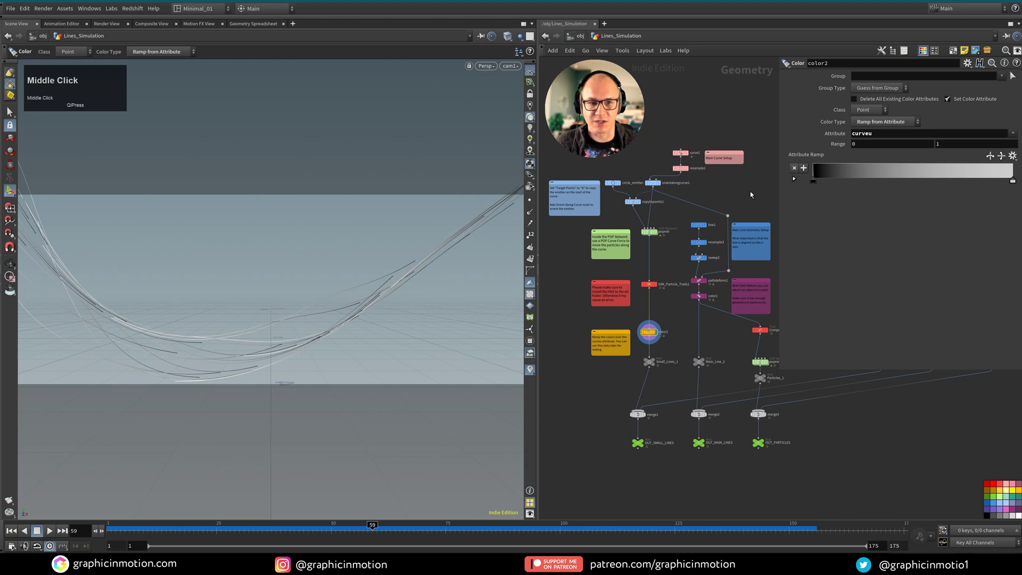
middle_drag(744, 251, 668, 283)
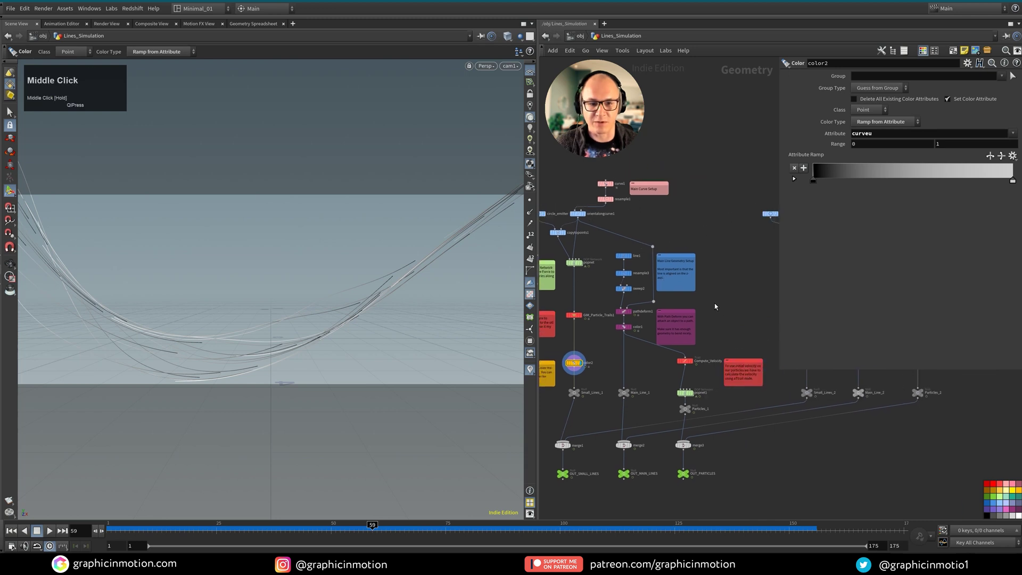
middle_drag(714, 306, 567, 312)
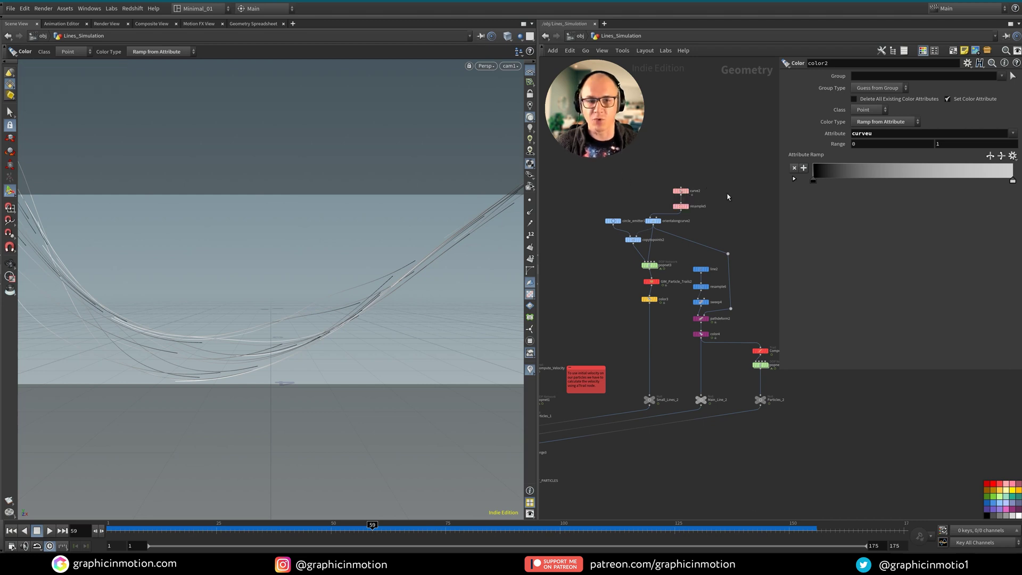
middle_drag(757, 354, 582, 324)
mouse_move(663, 302)
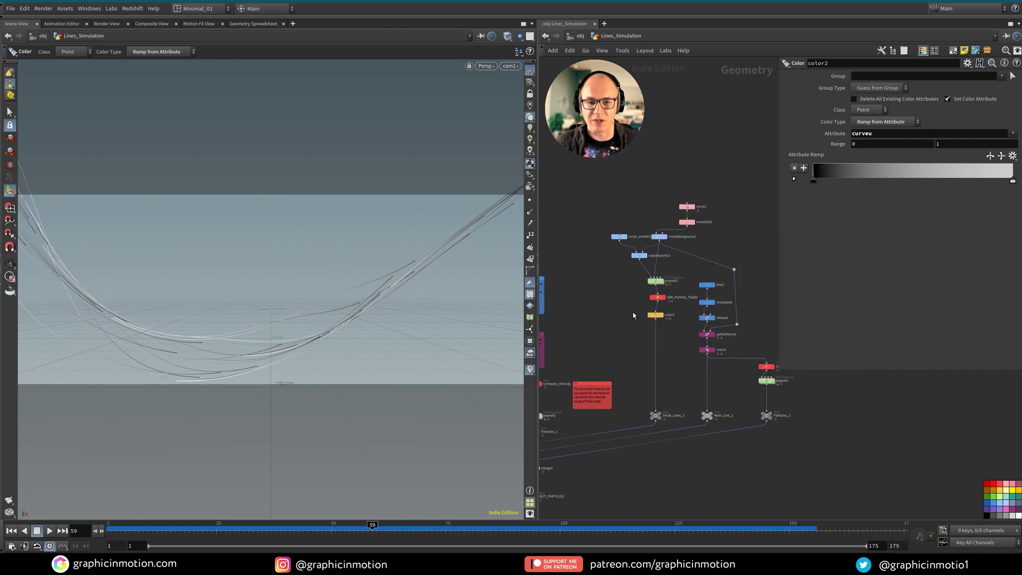
middle_drag(598, 318, 658, 283)
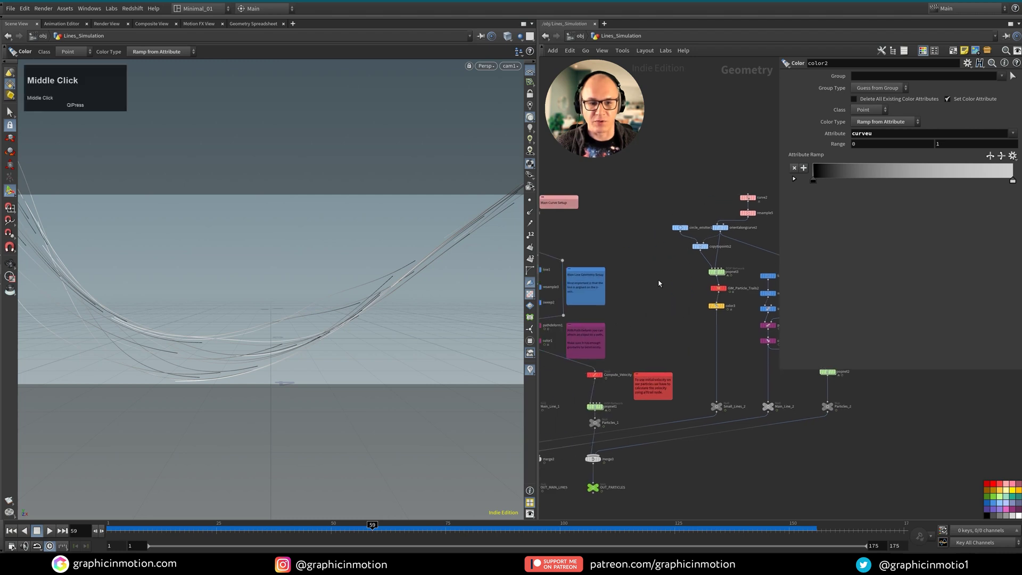
middle_drag(677, 333, 762, 293)
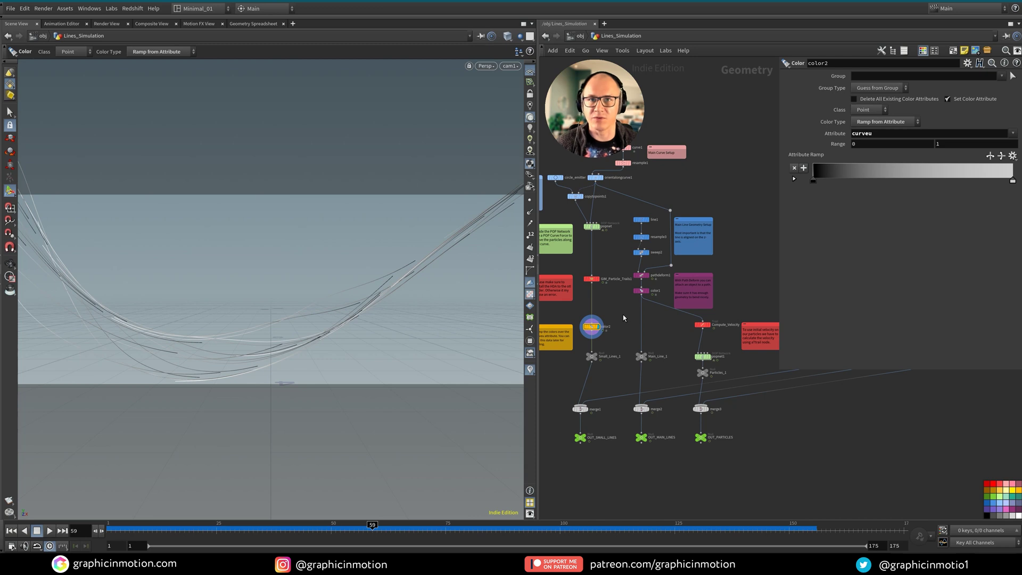
key(u)
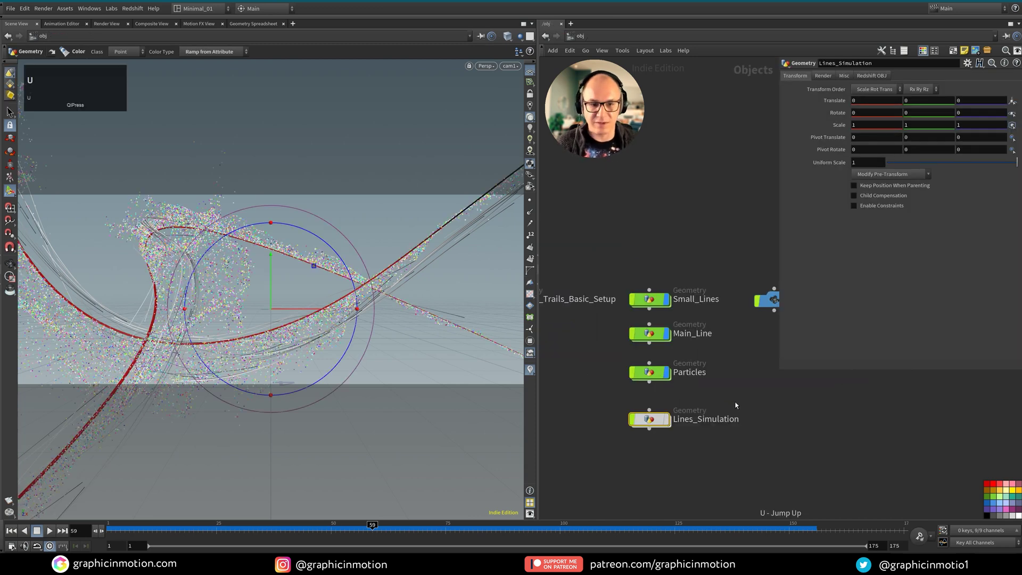
middle_drag(736, 406, 761, 385)
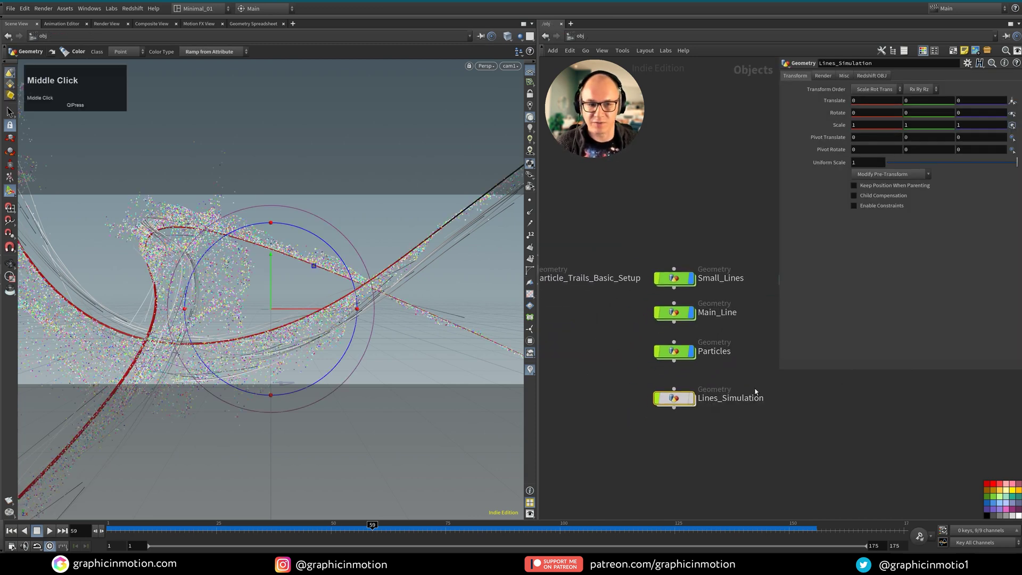
- Split the scene view pane top/bottom, show the Redshift RenderView in the lower half and start its interactive render
click(532, 24)
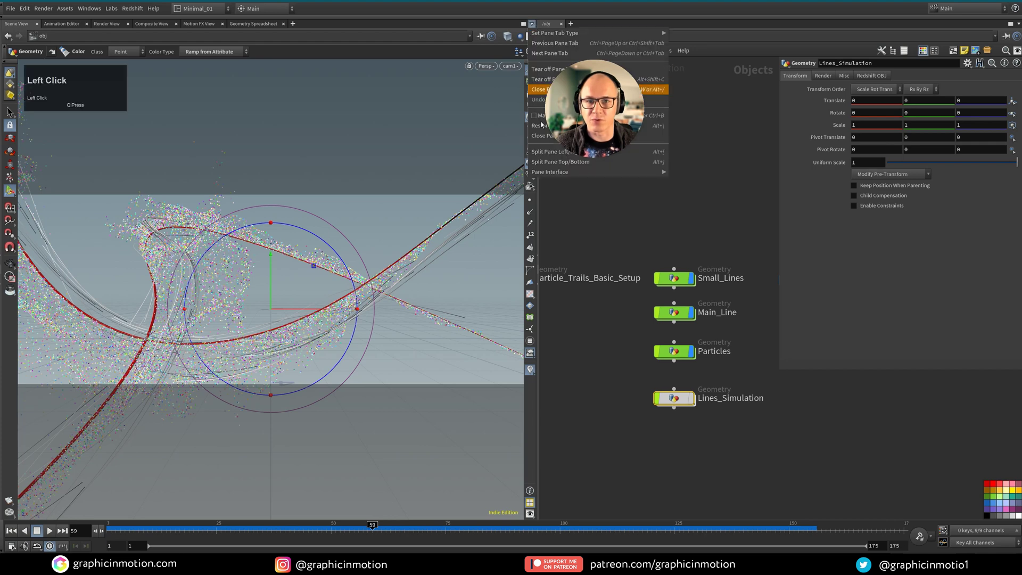
click(560, 161)
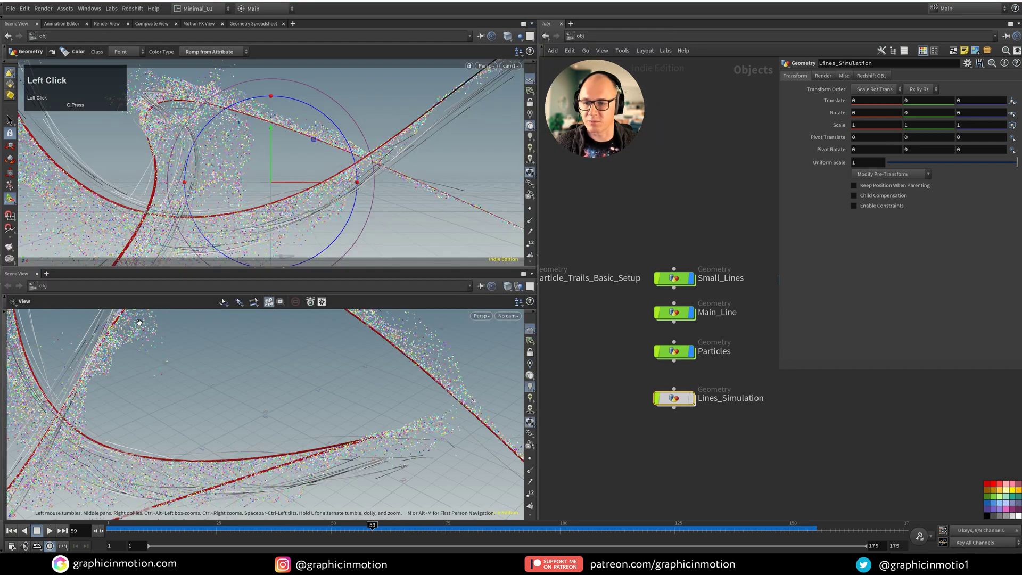
right_click(18, 276)
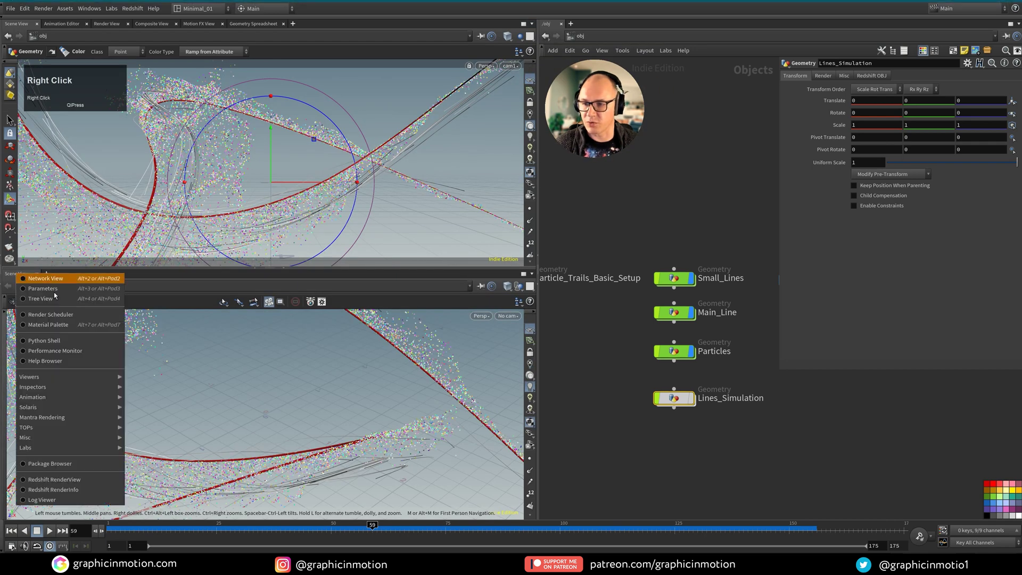
click(43, 483)
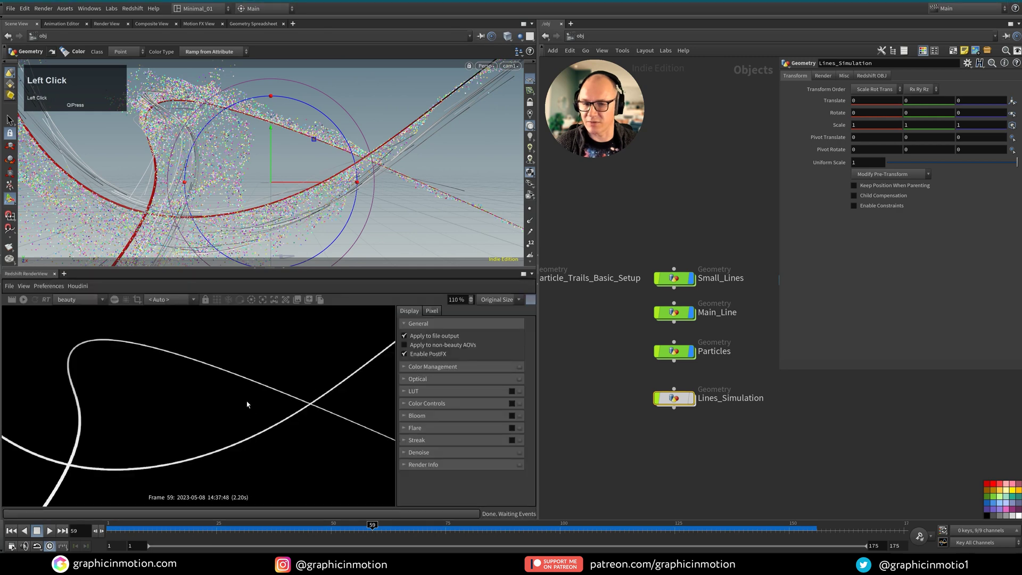
click(23, 299)
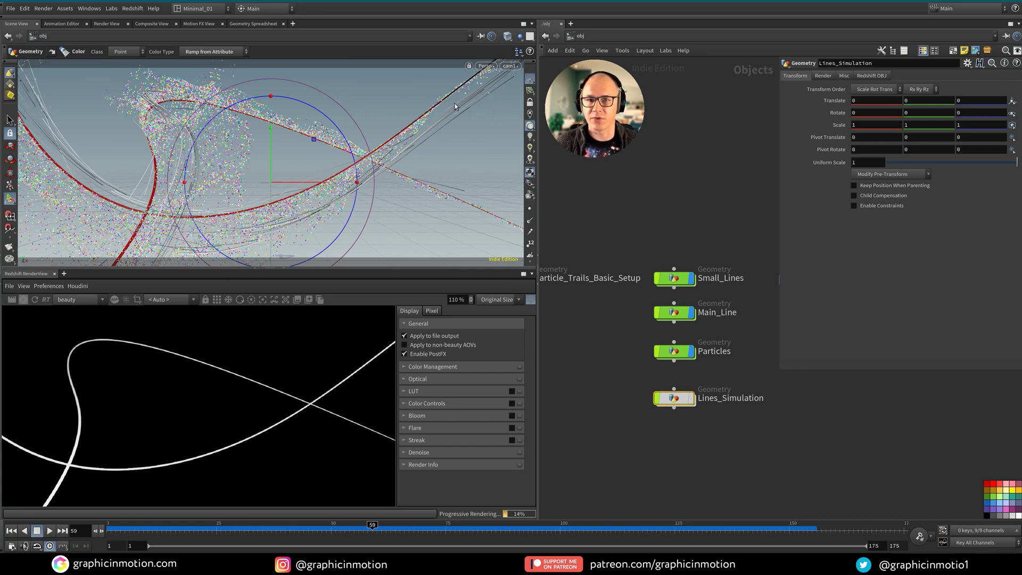
click(651, 291)
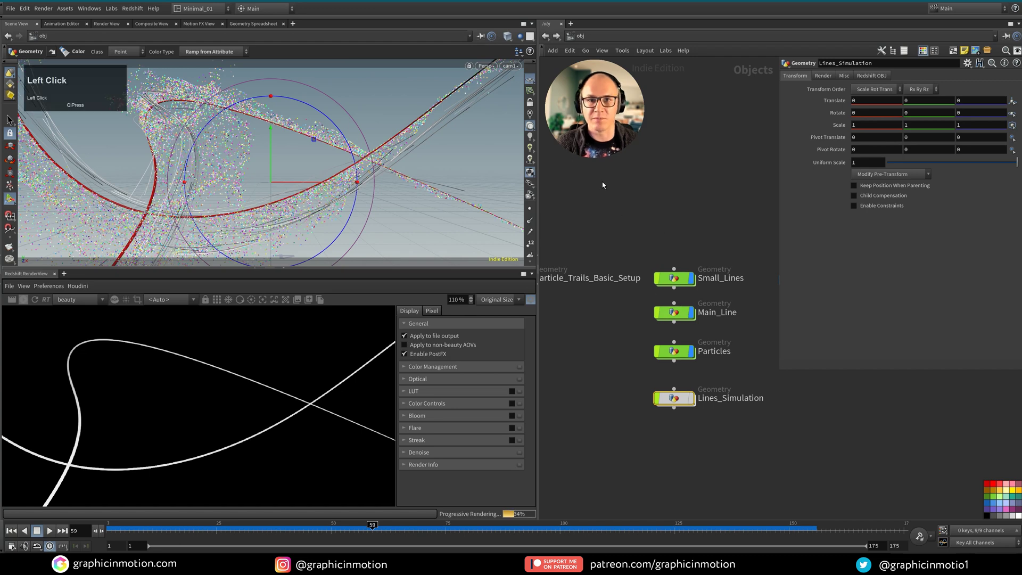
- Hide the display settings sidebar in the Redshift RenderView and stay at the object level
double_click(674, 398)
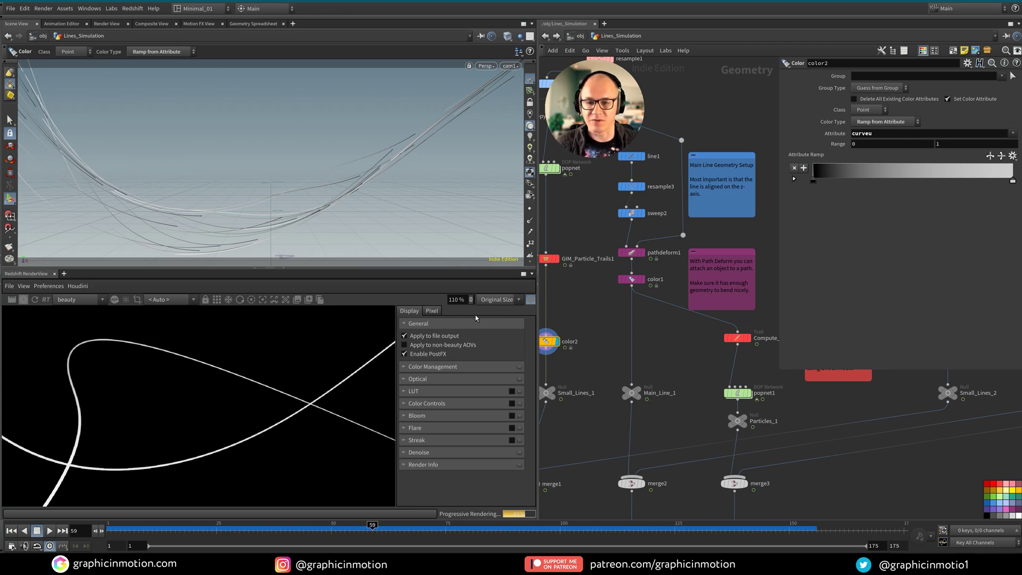
click(530, 299)
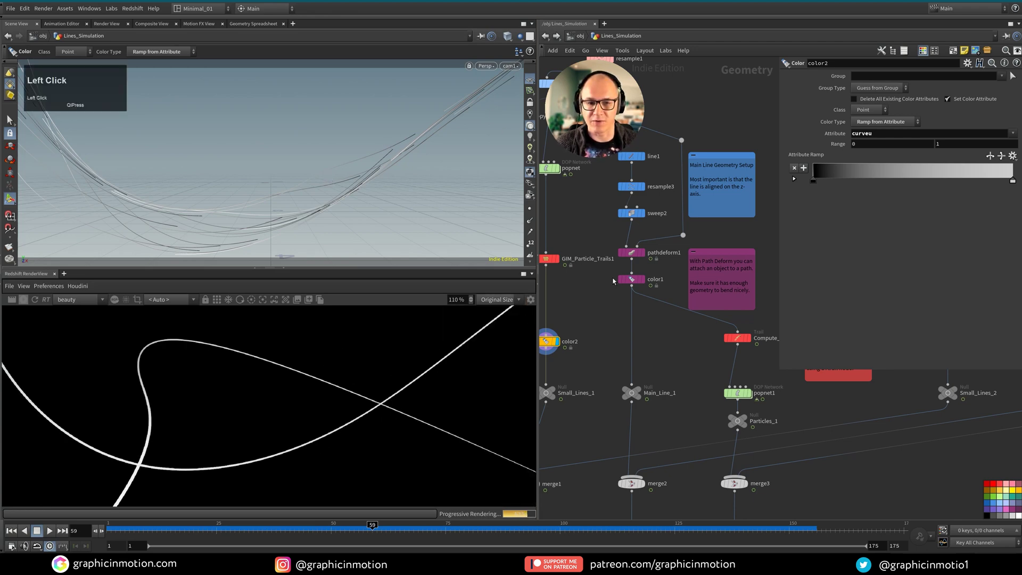
key(u)
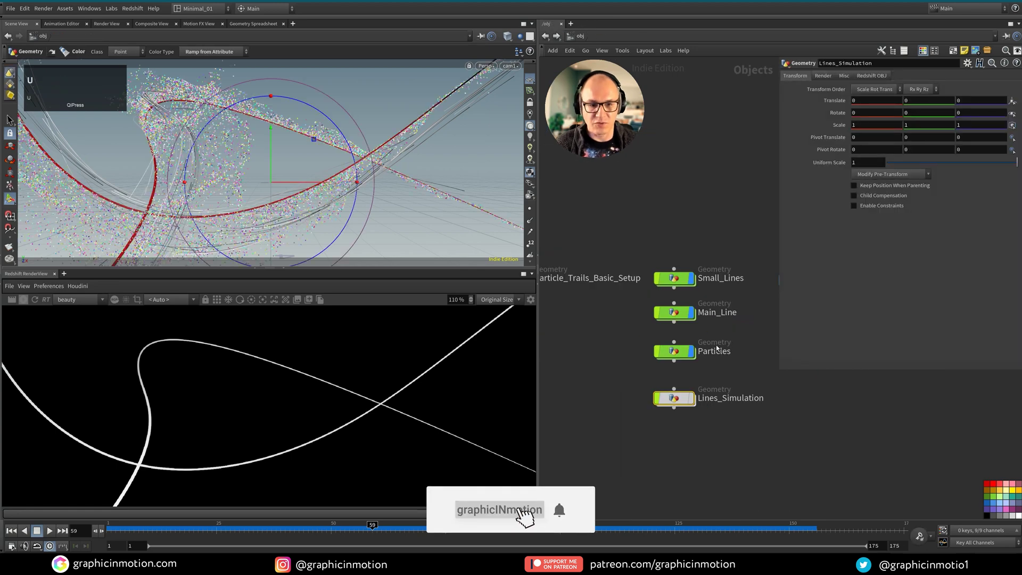
- Enable Render Object as Strands in the Redshift object settings of the Small_Lines geometry
middle_drag(746, 368, 720, 395)
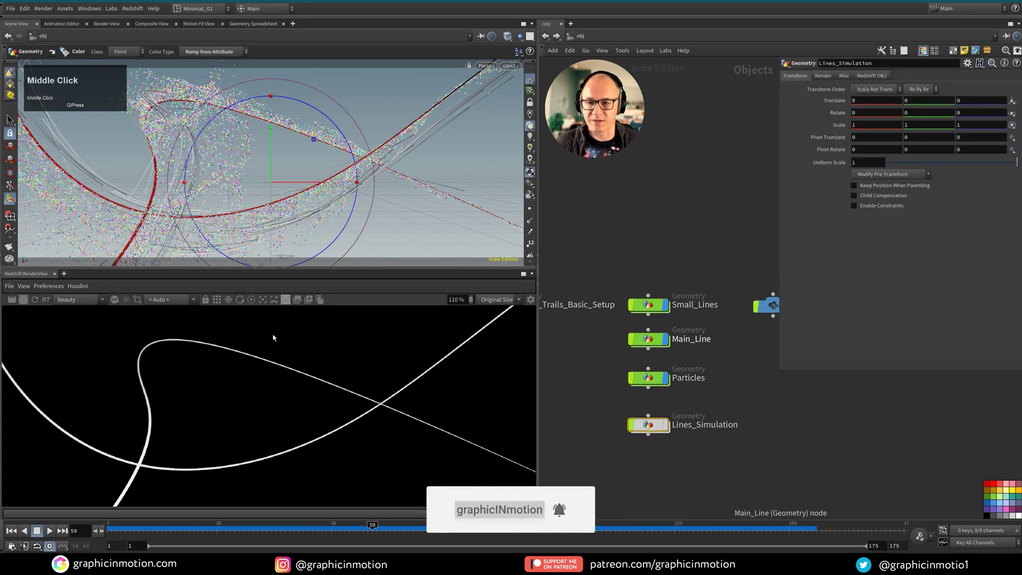
click(653, 308)
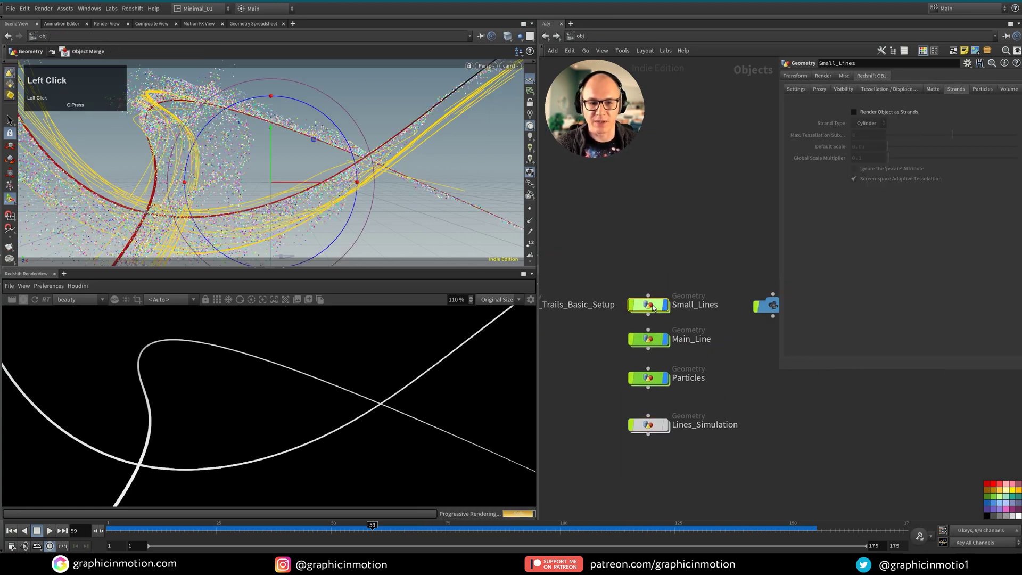
click(916, 133)
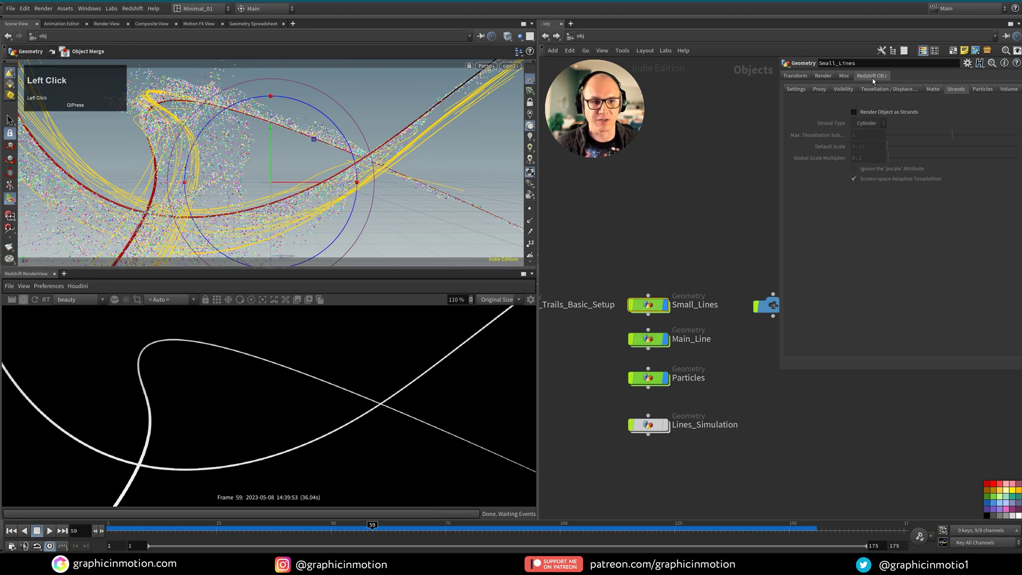
click(933, 90)
click(953, 89)
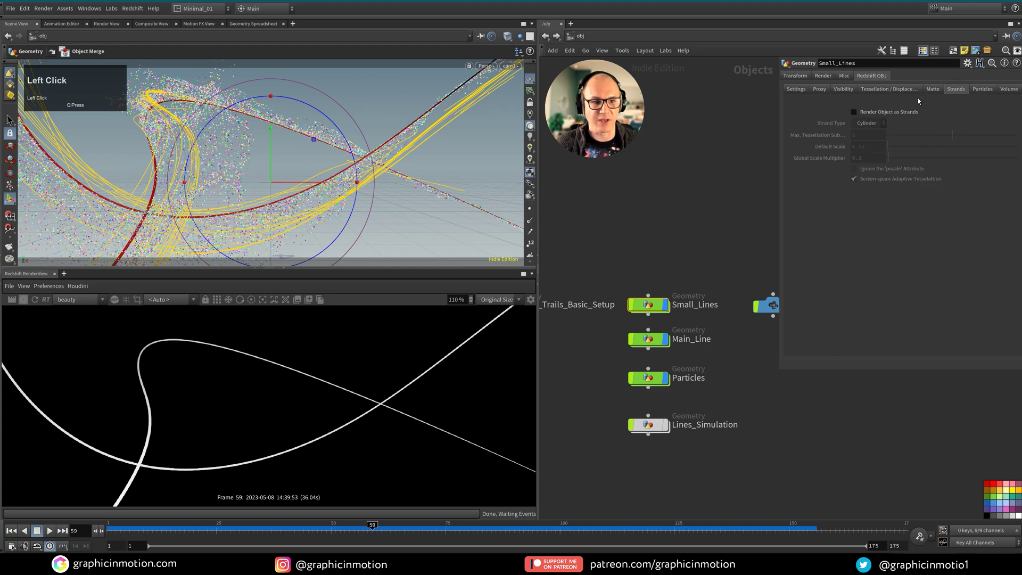
click(853, 112)
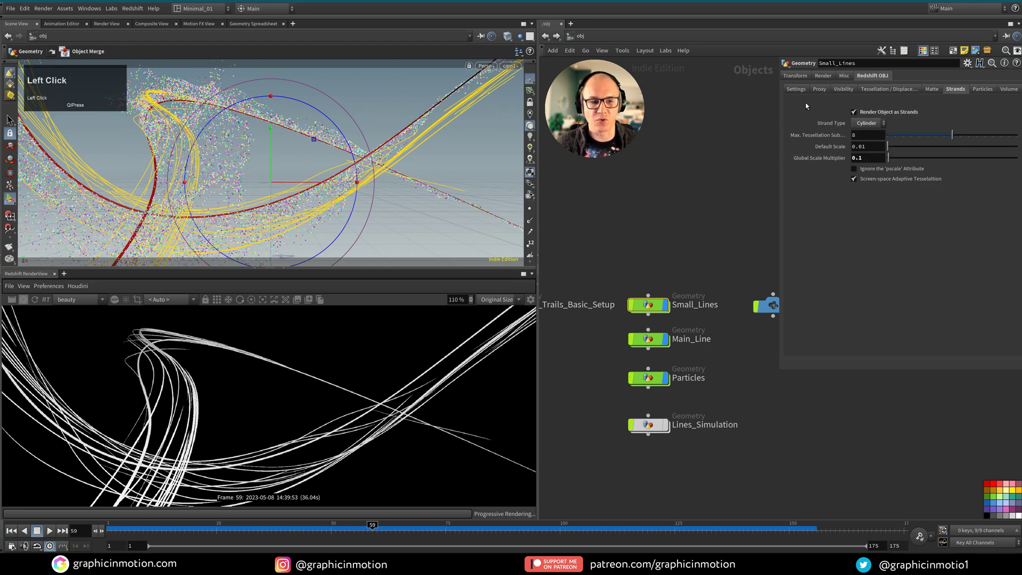
- Try the Box and Strip strand types on Small_Lines in the render, and set the type back to Cylinder
click(870, 126)
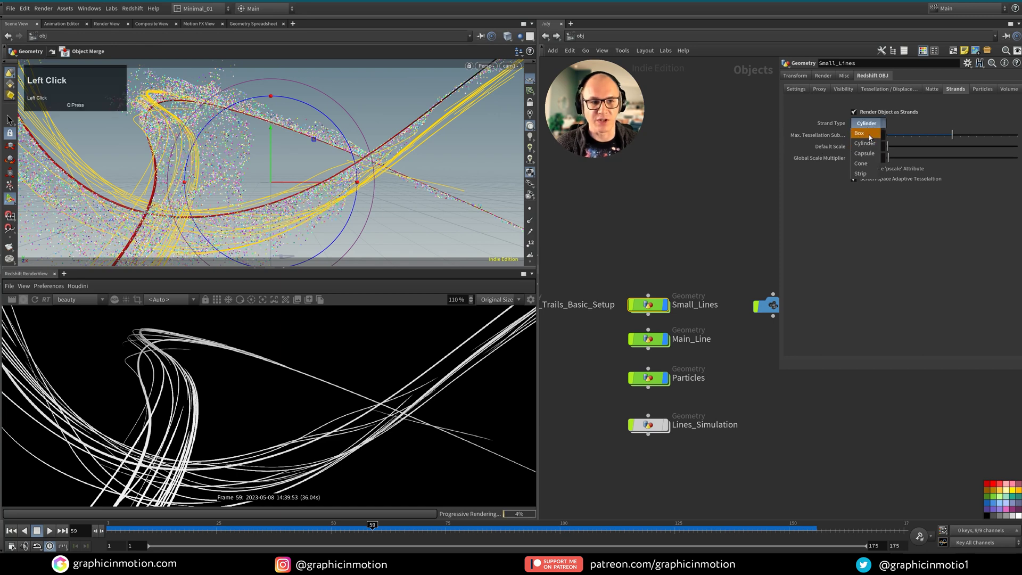
click(870, 137)
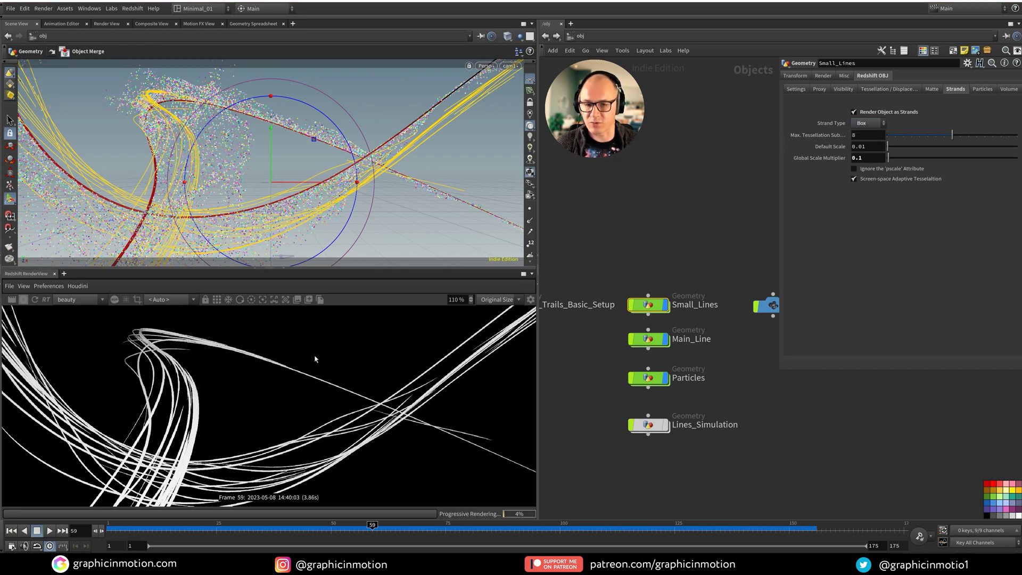
click(871, 125)
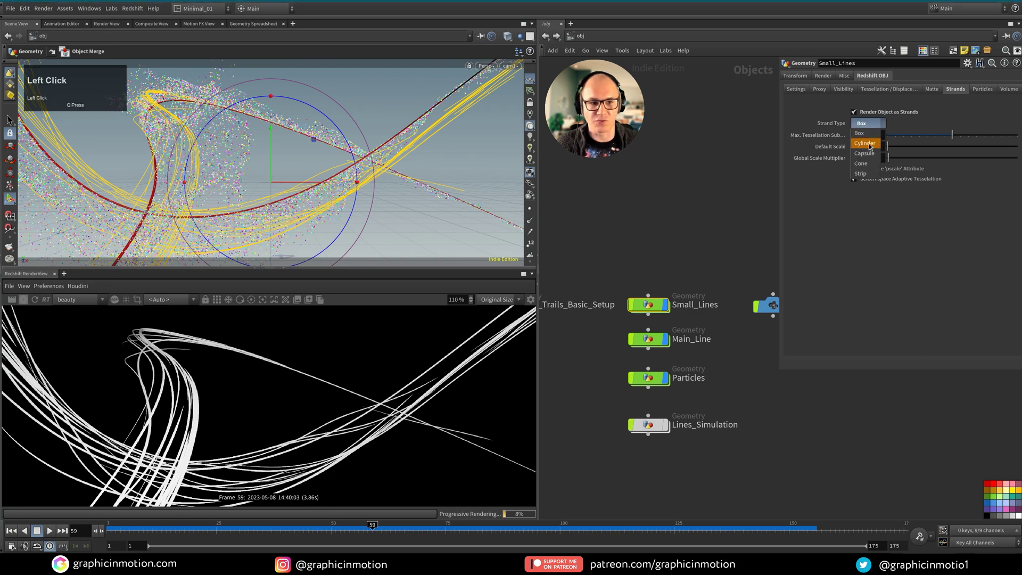
click(870, 146)
click(873, 124)
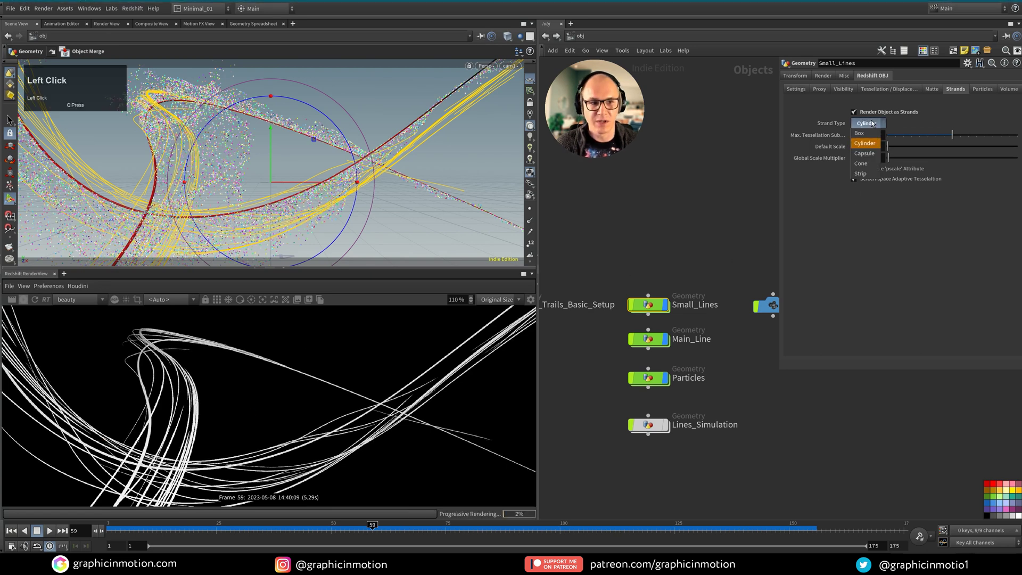
click(861, 174)
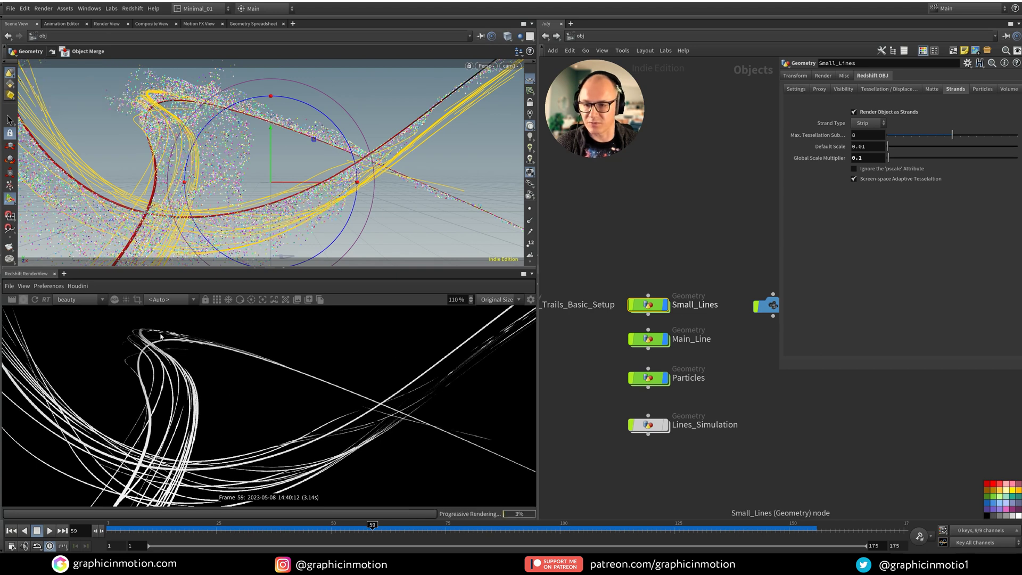
click(864, 122)
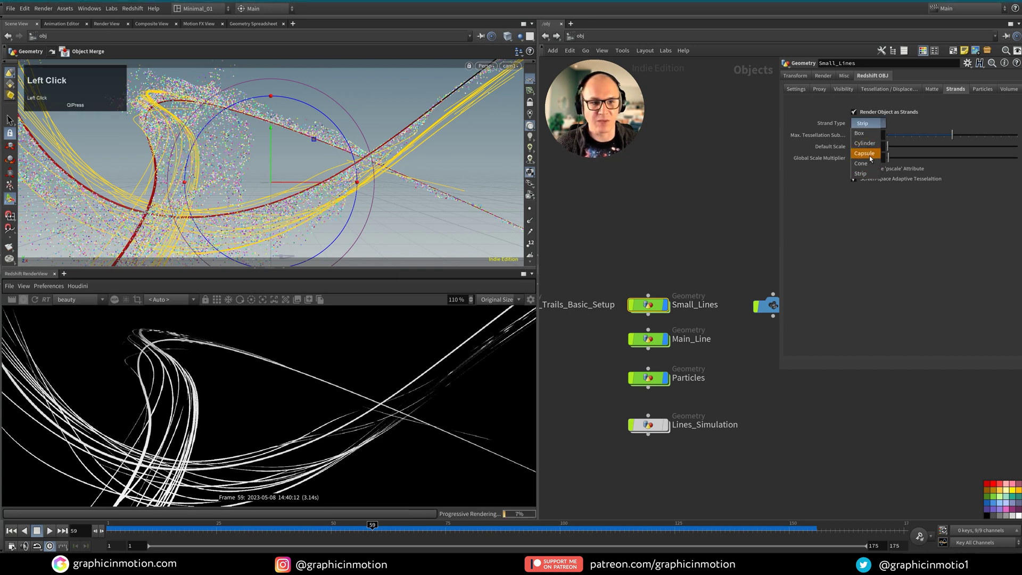
click(873, 143)
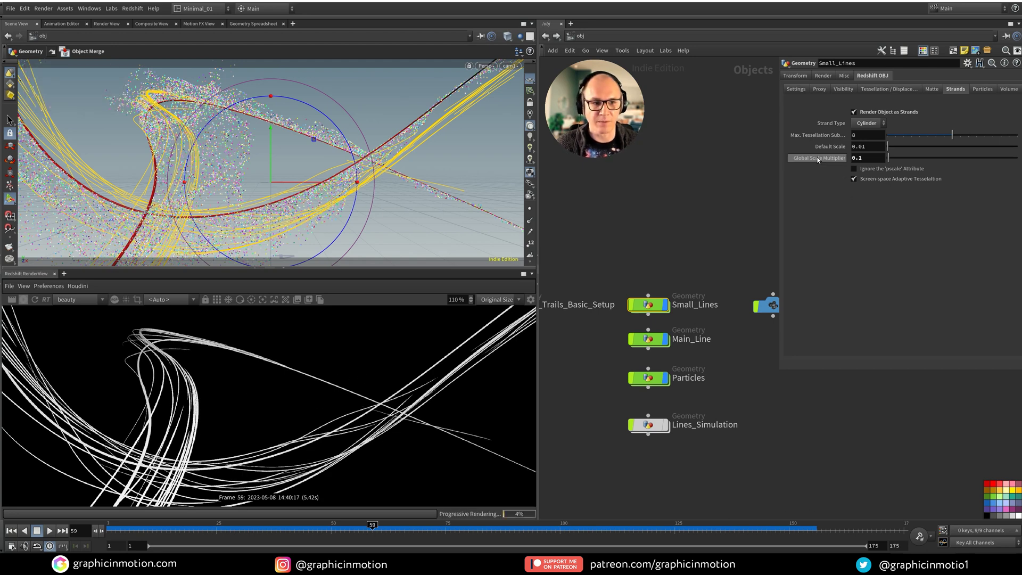
- Try Global Scale Multiplier values of 1 and 0.01 on the Small_Lines strands, and set it back to 0.1
click(842, 158)
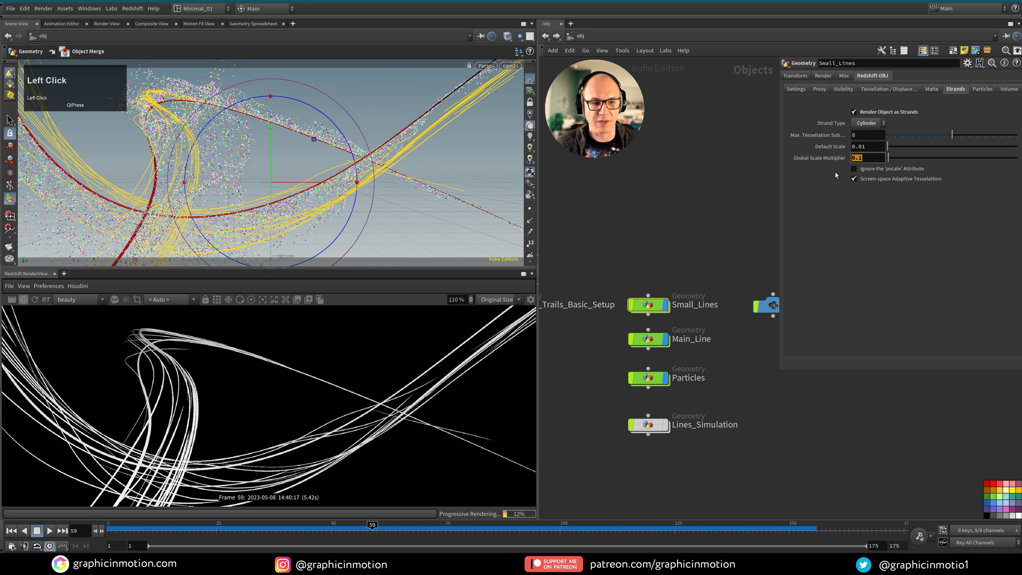
ctrl+middle_click(833, 159)
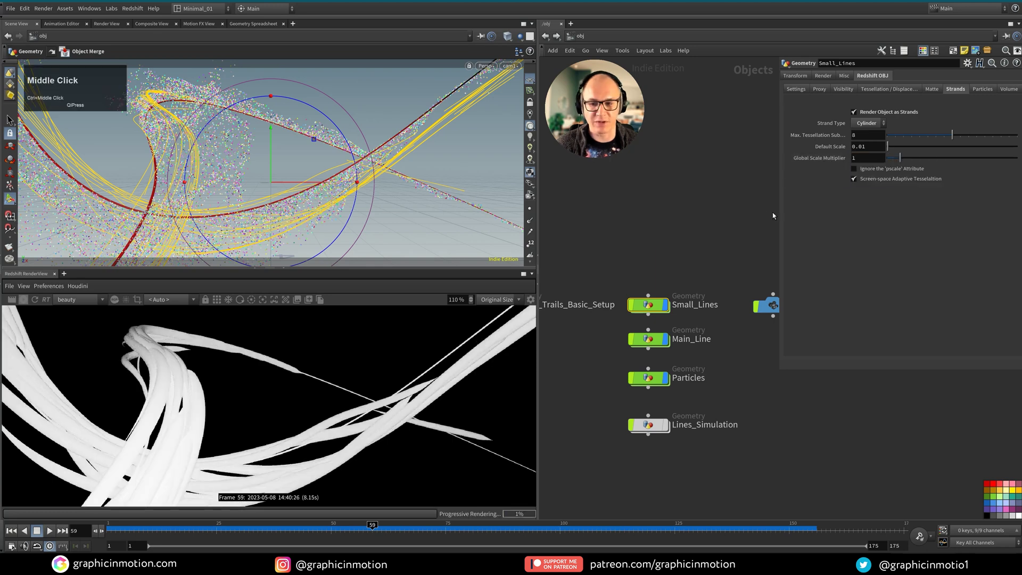
click(862, 157)
text(0)
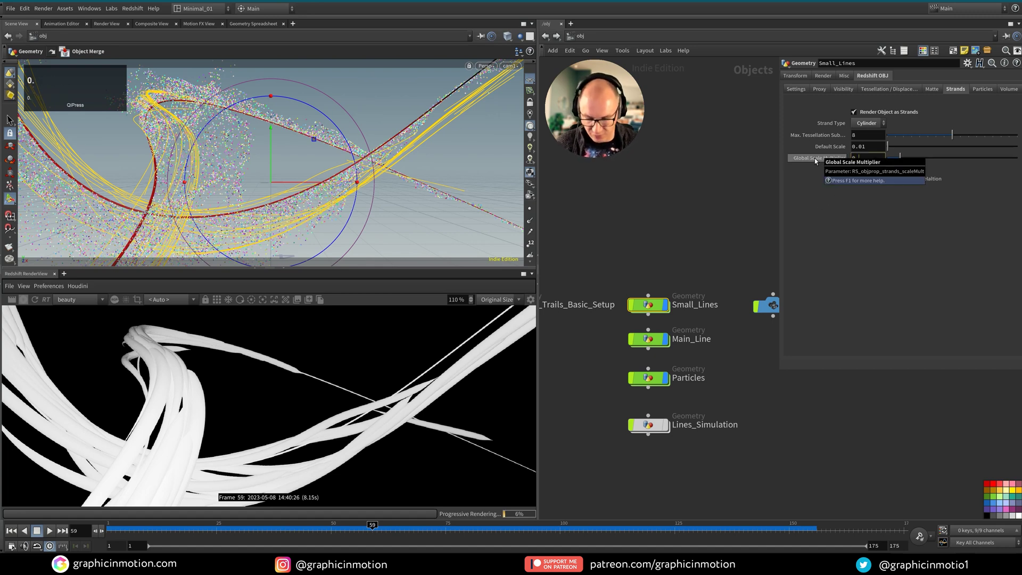
text(.01)
click(856, 225)
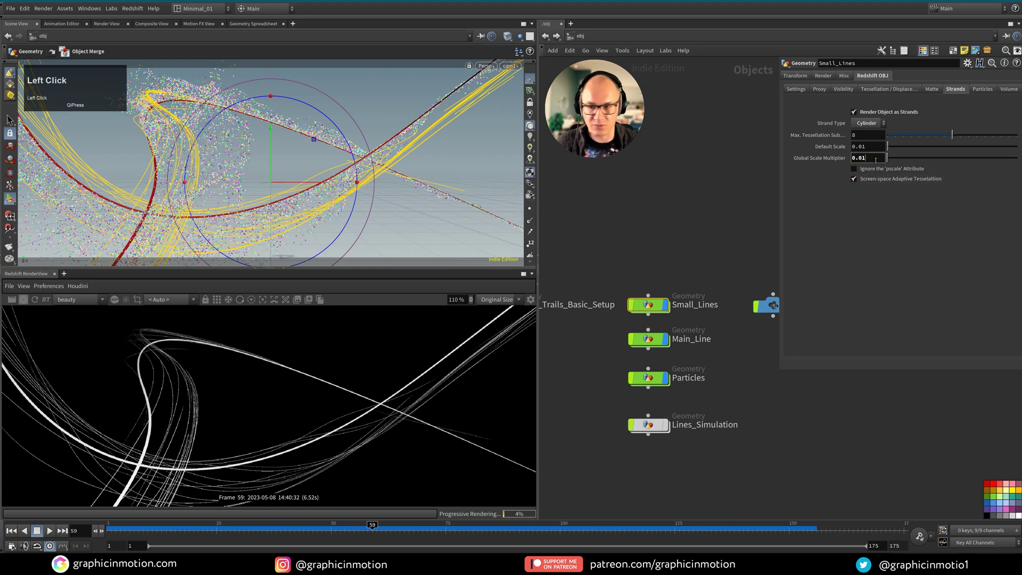
click(876, 160)
text(0.1)
click(876, 228)
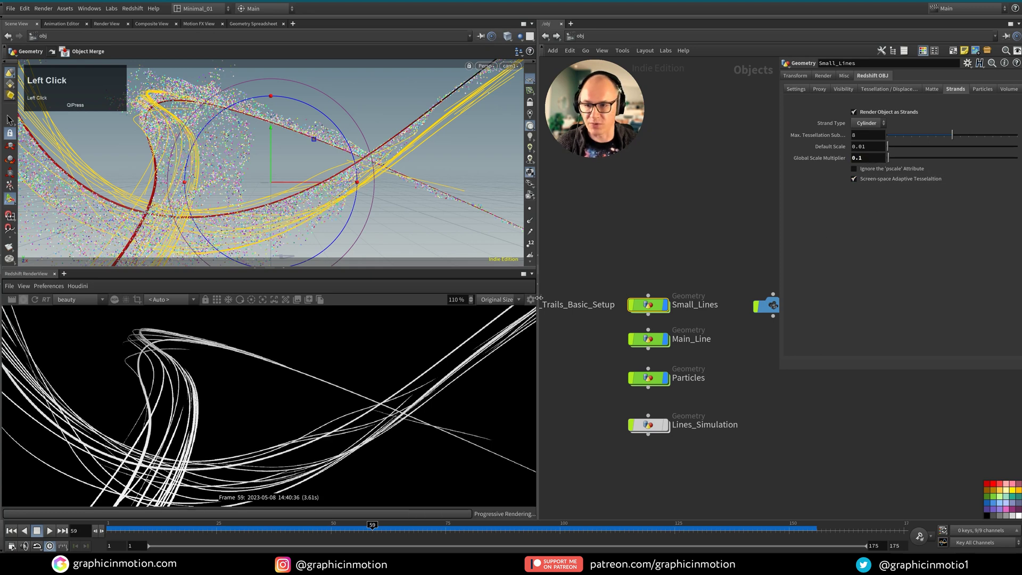
- Set the Global Scale Multiplier of the Small_Lines strands to 0.08
click(866, 157)
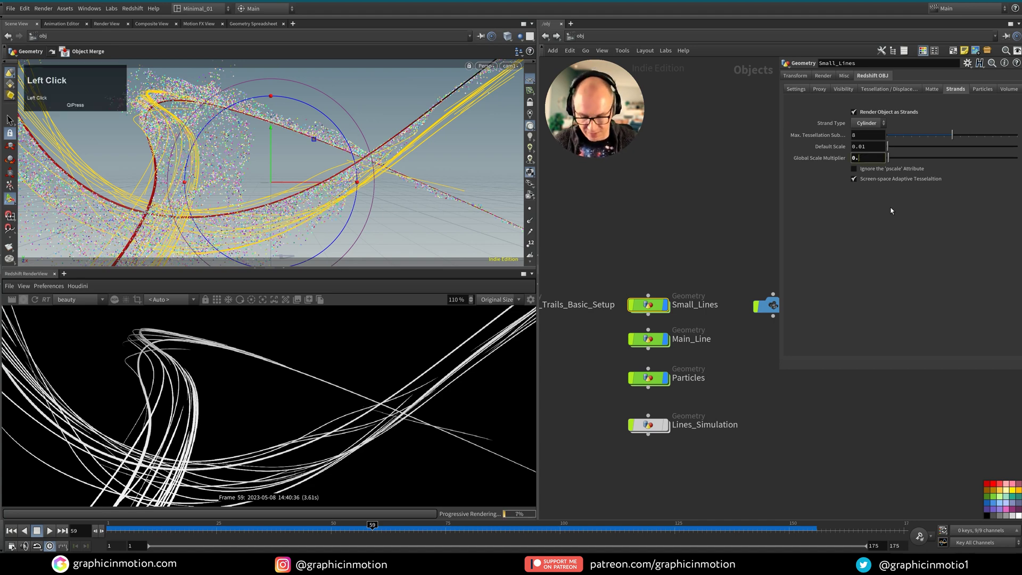
text(08)
click(892, 284)
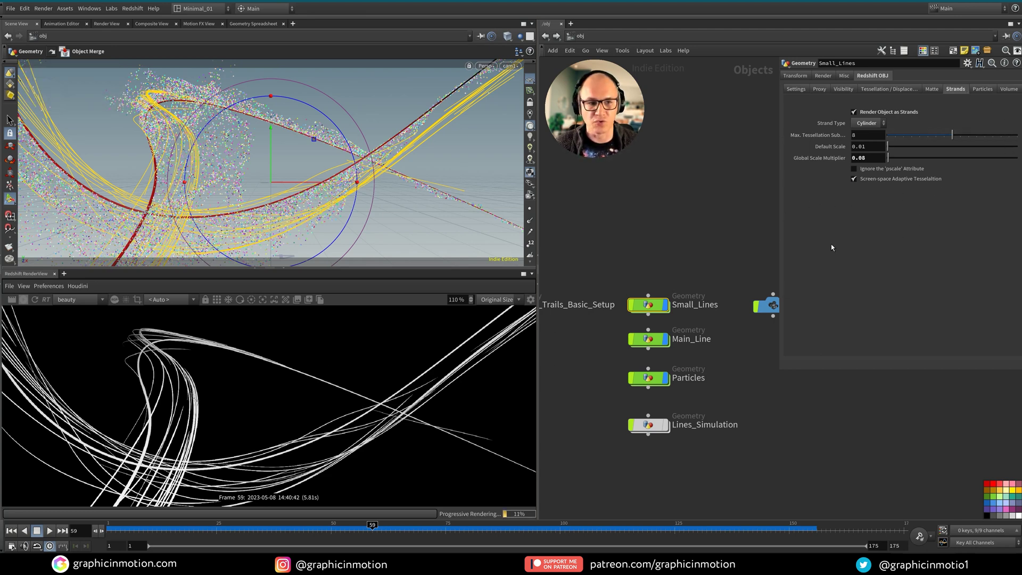
- Enable Render Object as Particles in the Redshift object settings of the Particles geometry and restart the render
click(649, 377)
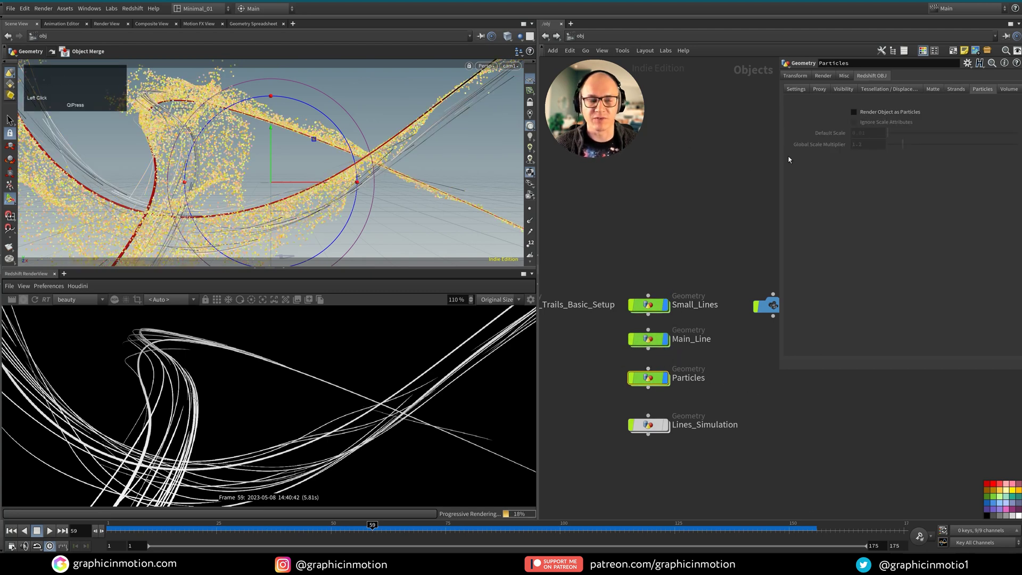
click(982, 89)
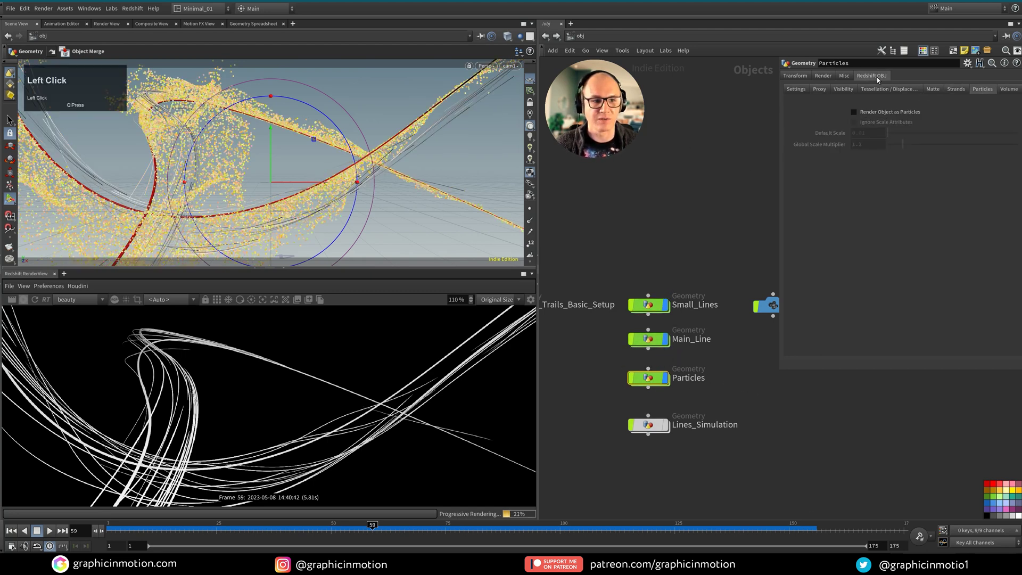
click(854, 113)
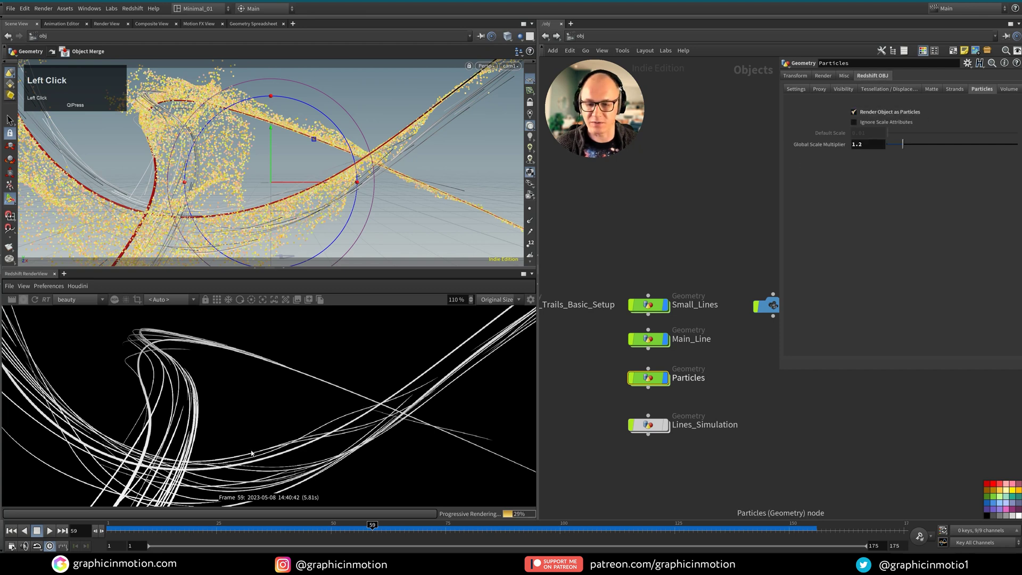
click(45, 301)
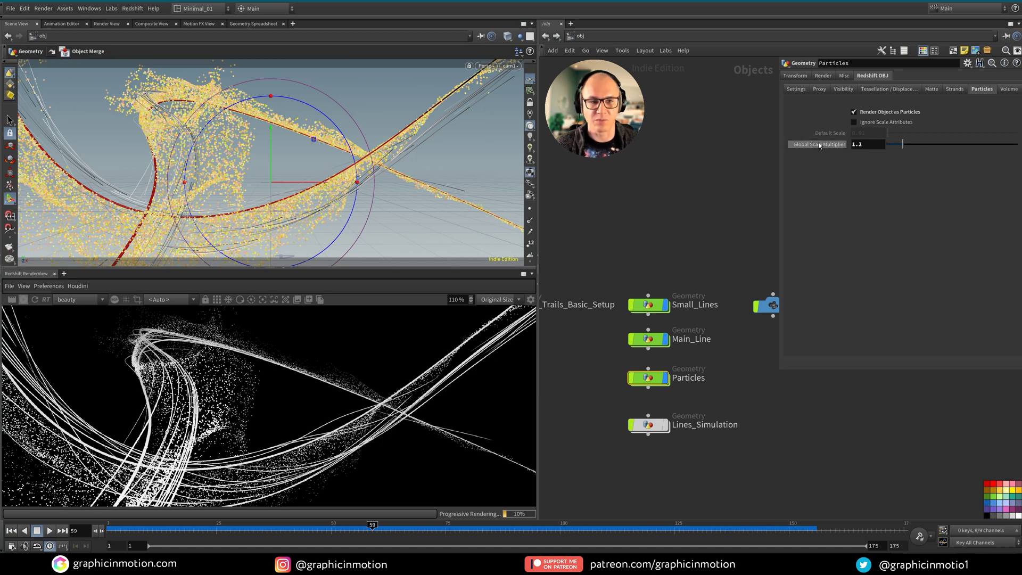
- Add a Material Network node at the object level below cam1
middle_drag(733, 393, 718, 377)
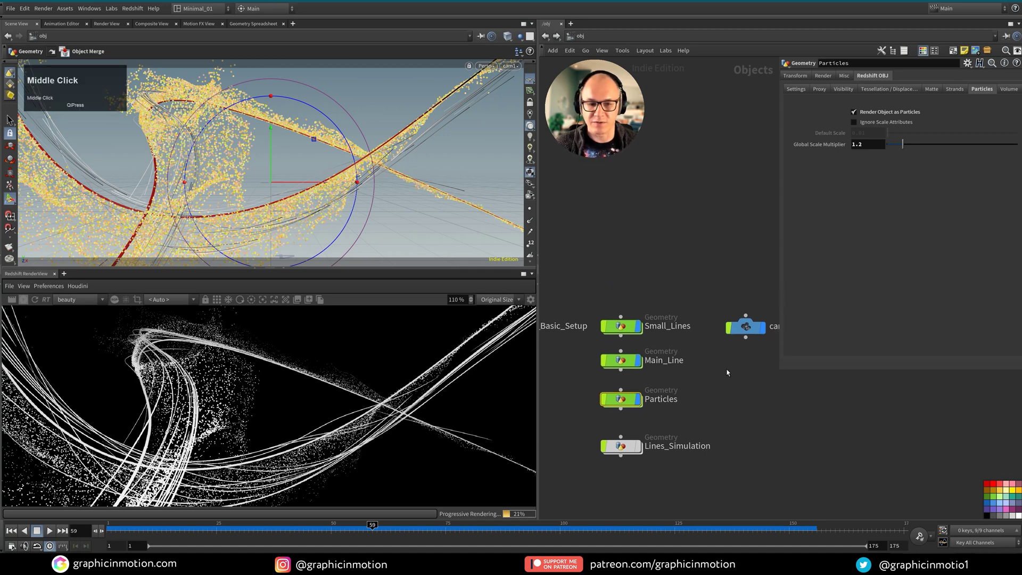
middle_drag(742, 333, 677, 351)
click(712, 391)
key(Tab)
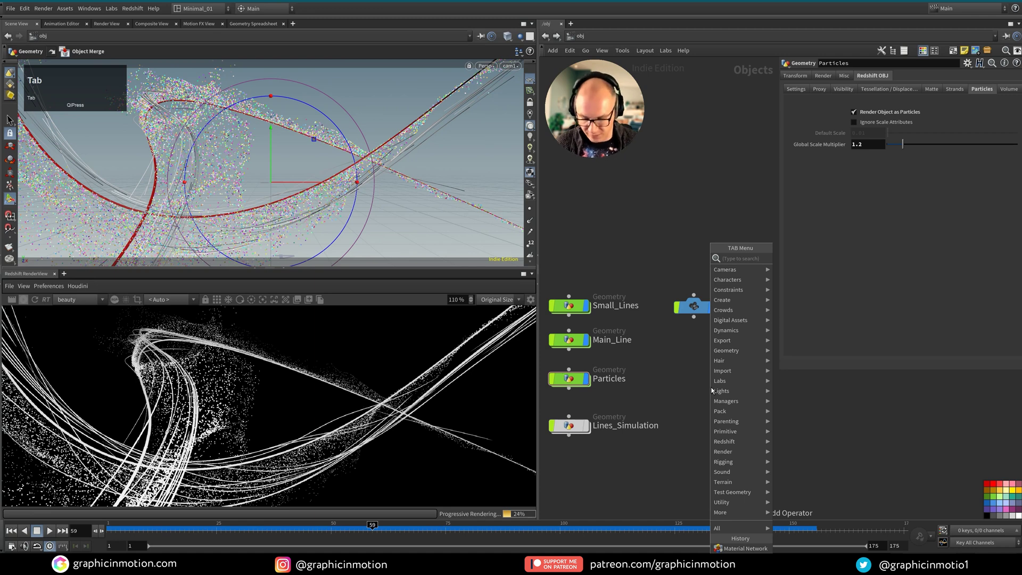
text(mat n)
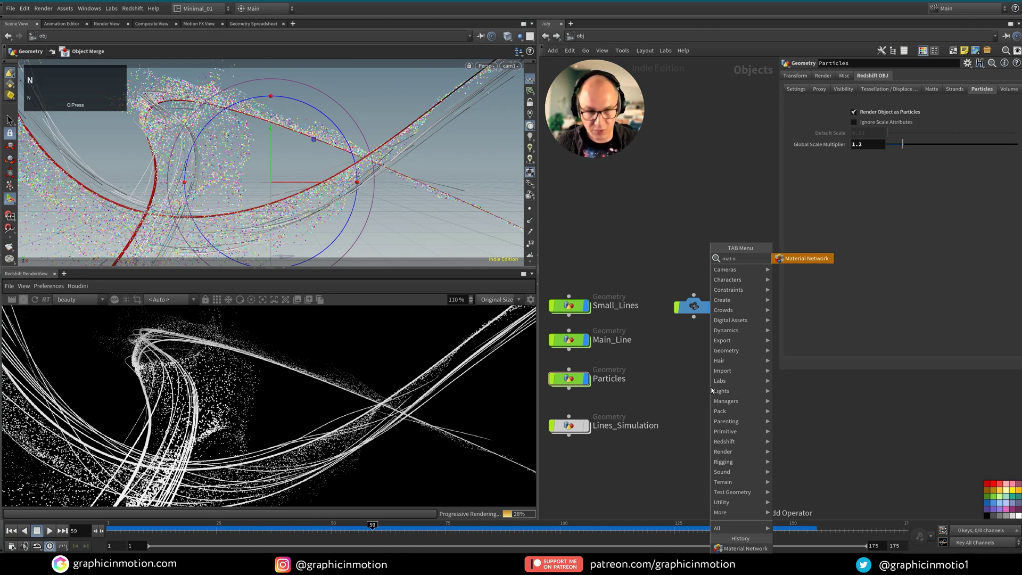
key(Return)
click(700, 358)
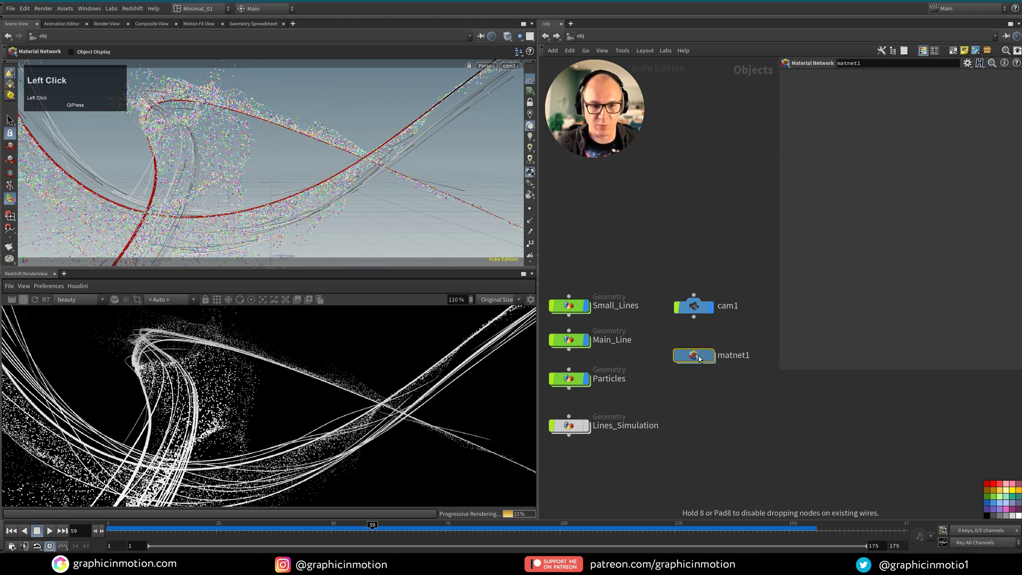
- Look at the scene-wide mat network and return to the object level
click(600, 39)
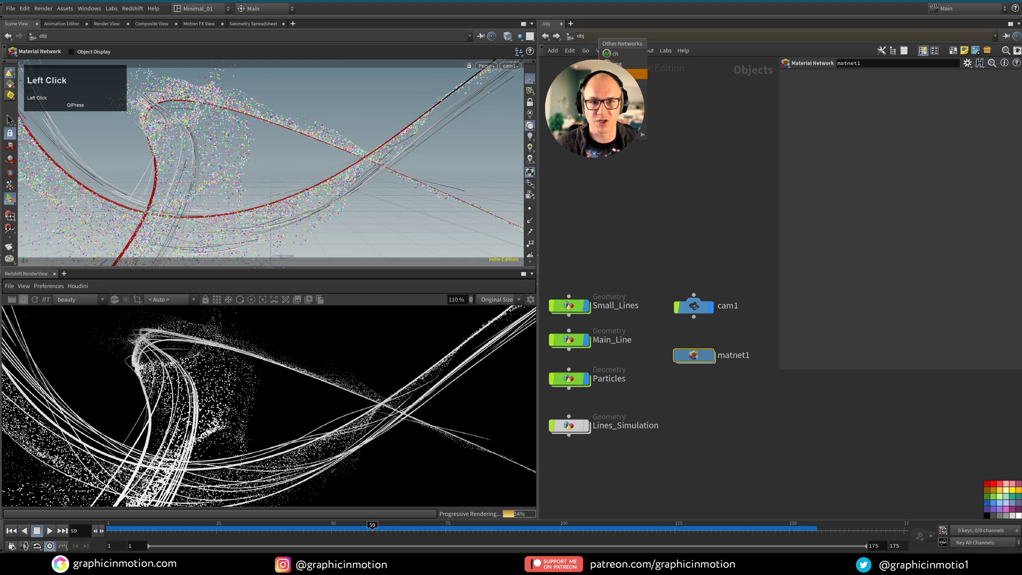
click(620, 74)
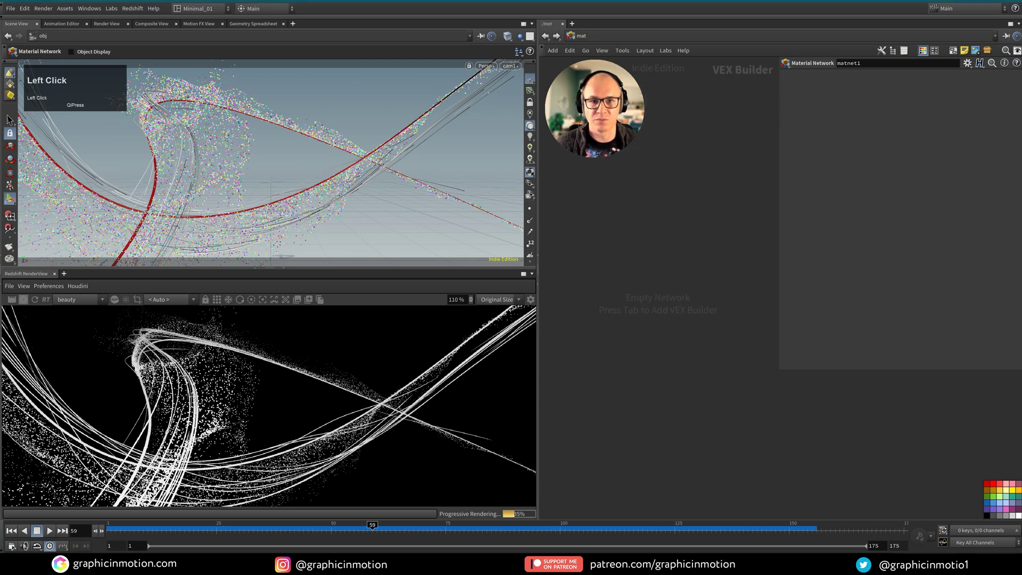
click(590, 38)
click(612, 86)
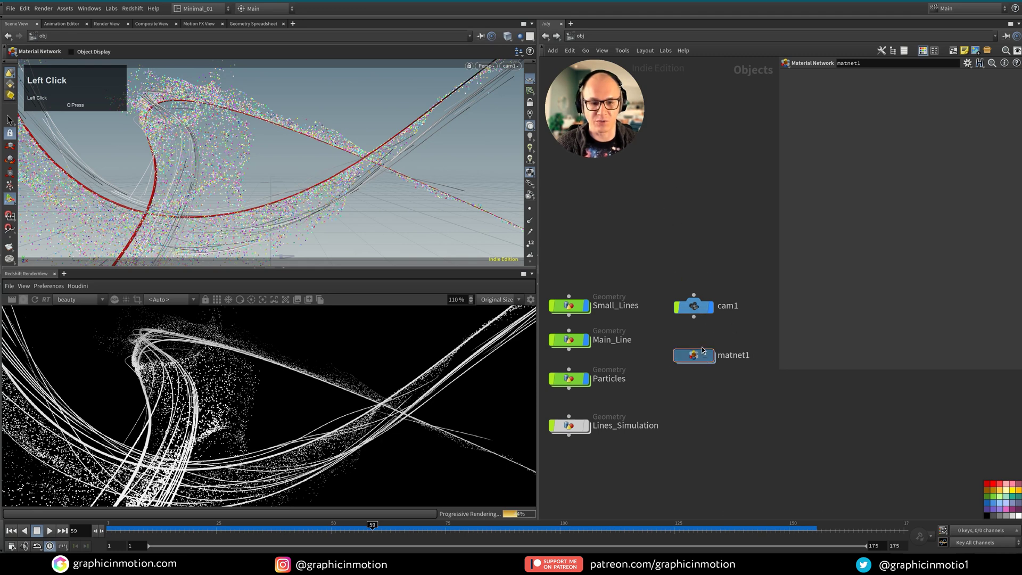
- Move matnet1 closer to cam1 and add an RS Material Builder inside it
drag(694, 355, 694, 340)
middle_drag(686, 357, 692, 357)
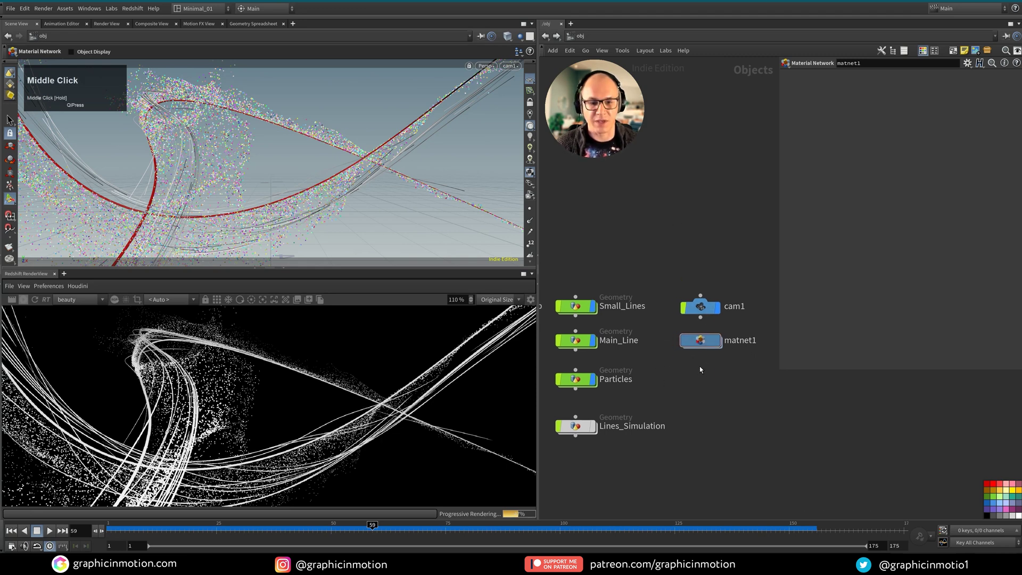
double_click(700, 340)
key(Tab)
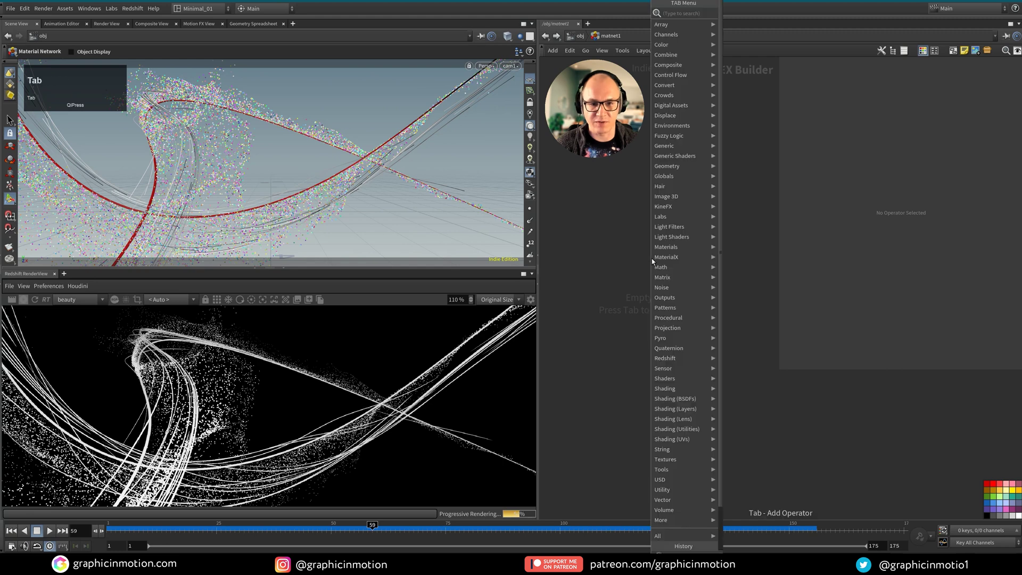
text(rs mat bui)
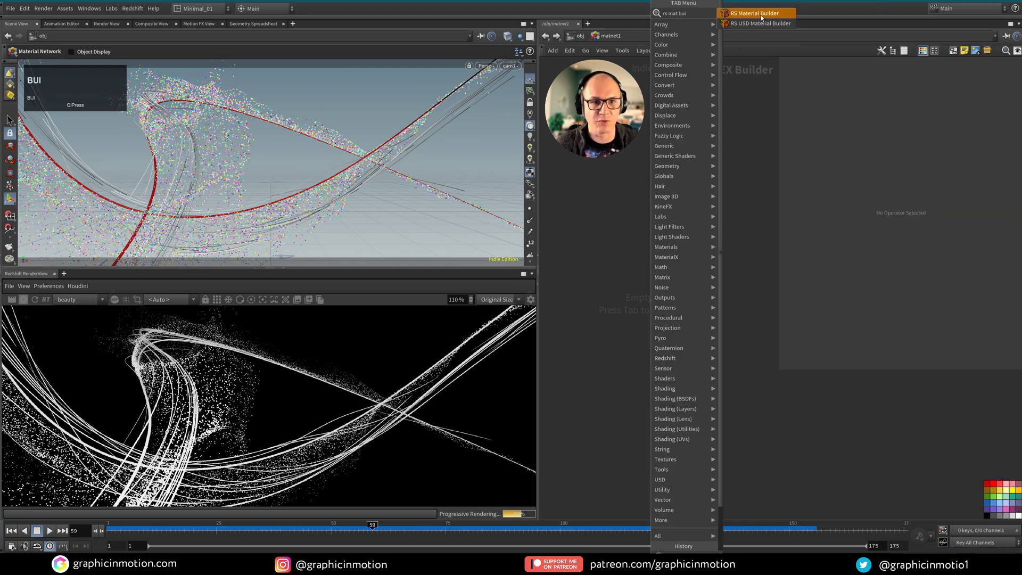
click(761, 15)
click(698, 301)
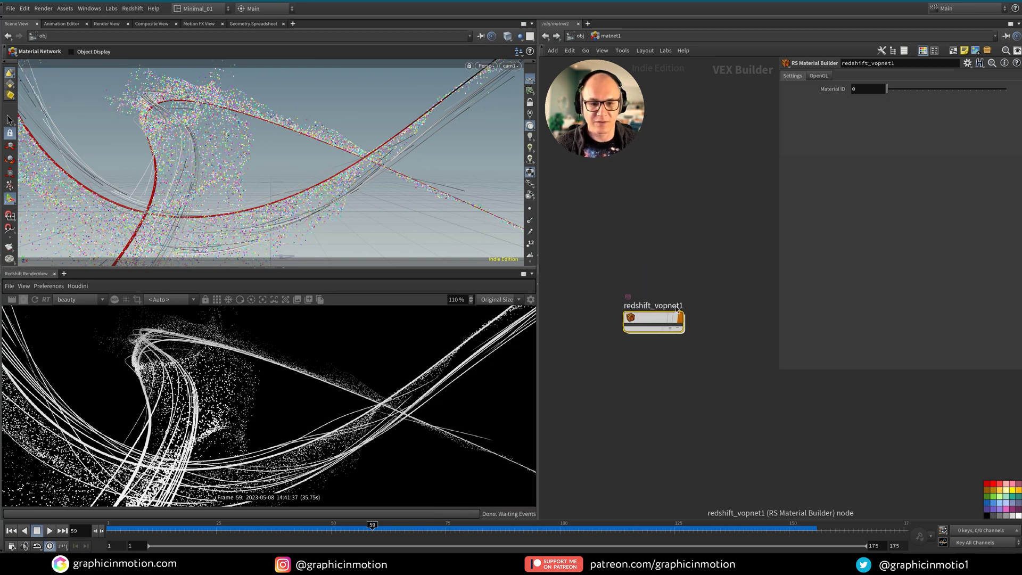
- Rename the new RS Material Builder as Main_Lines
double_click(665, 309)
text(Main_Lines)
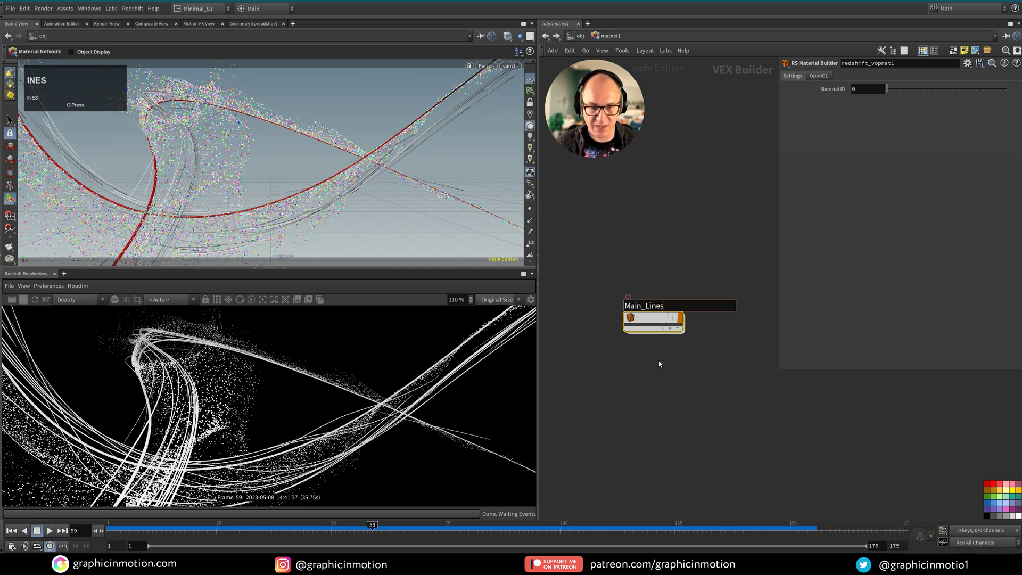
click(658, 359)
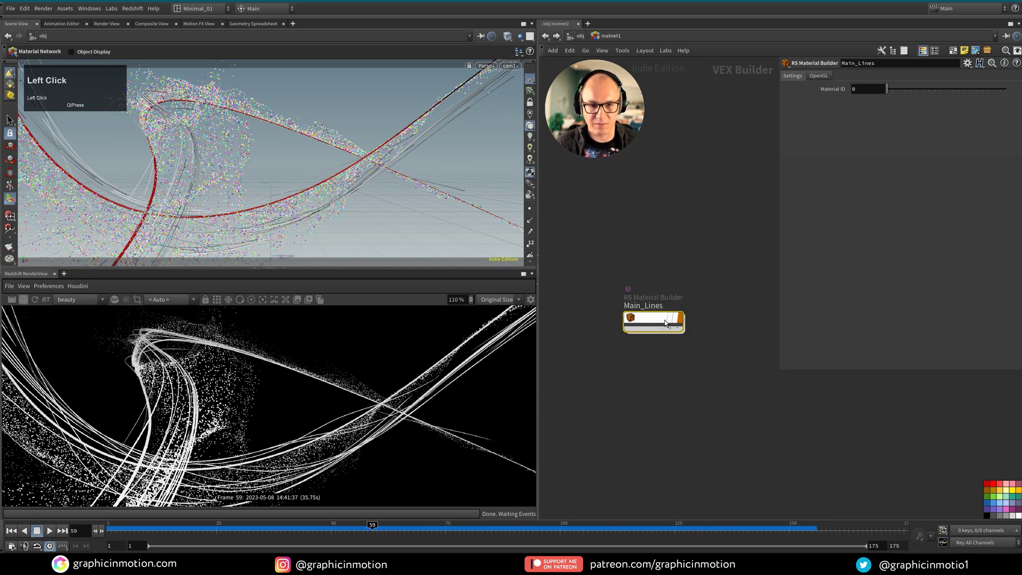
- Go inside the Main_Lines material builder and examine the coat and emission parameters of StandardMaterial1
double_click(664, 321)
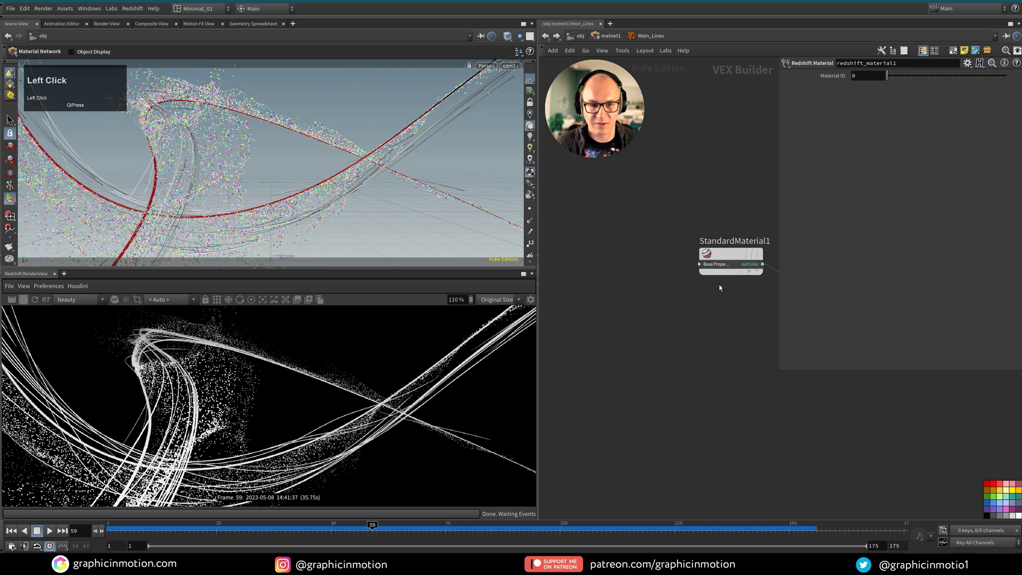
middle_drag(720, 288, 601, 346)
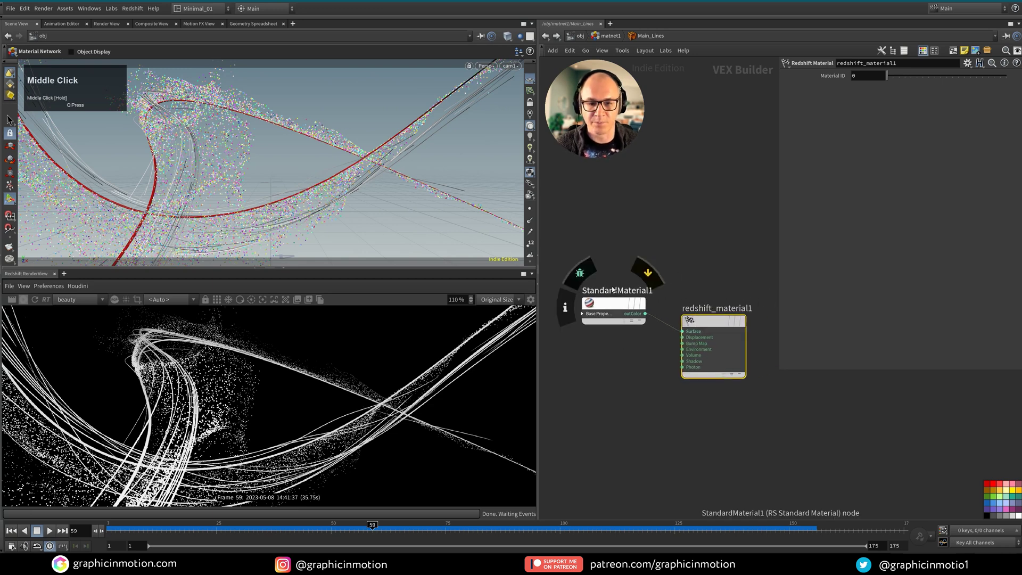
drag(605, 307, 608, 312)
click(608, 306)
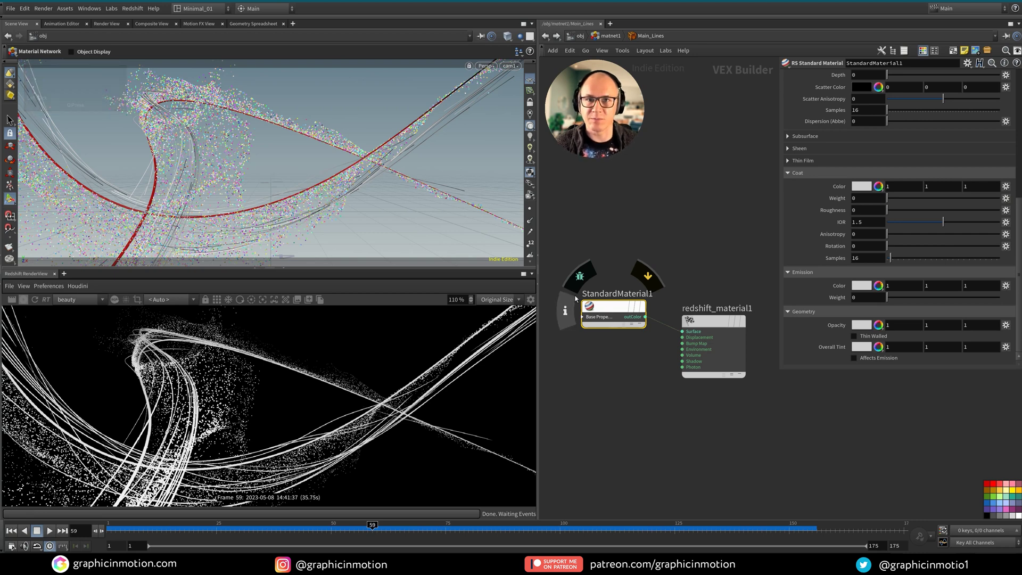
click(858, 242)
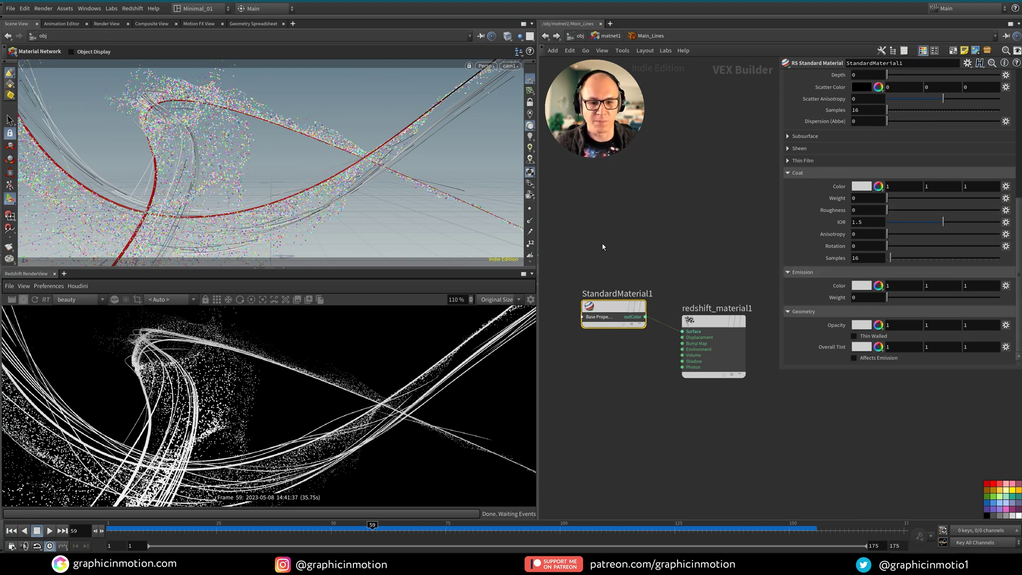
- Add an RS Incandescent node above StandardMaterial1 in the Main_Lines material
click(614, 249)
key(Tab)
text(i)
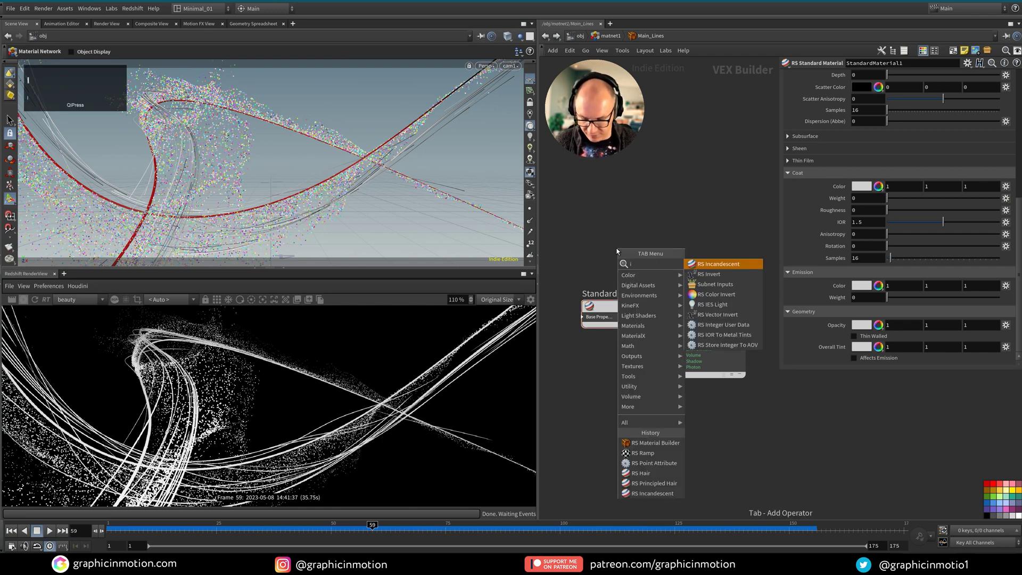
text(nca)
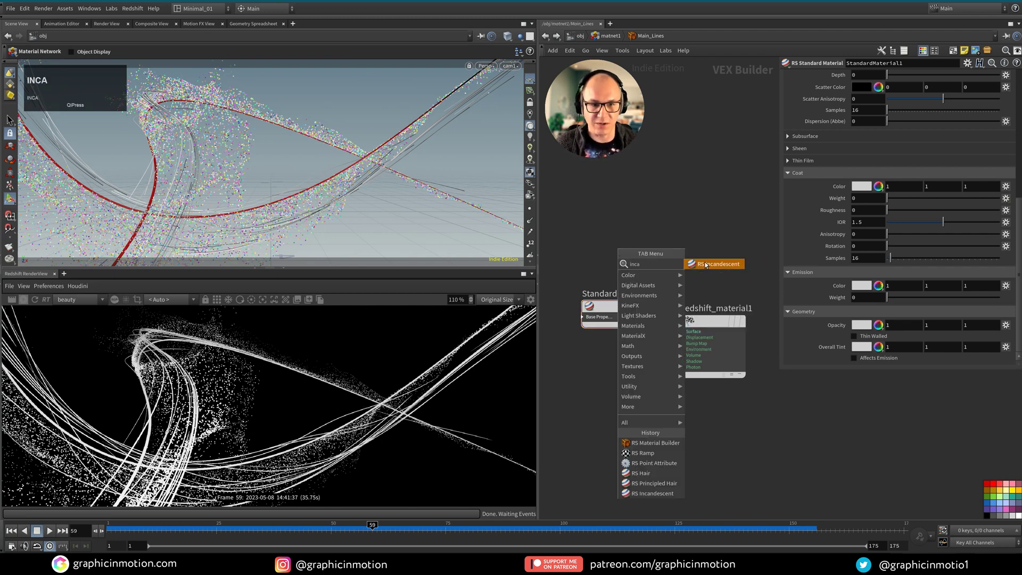
click(599, 254)
key(Return)
click(601, 253)
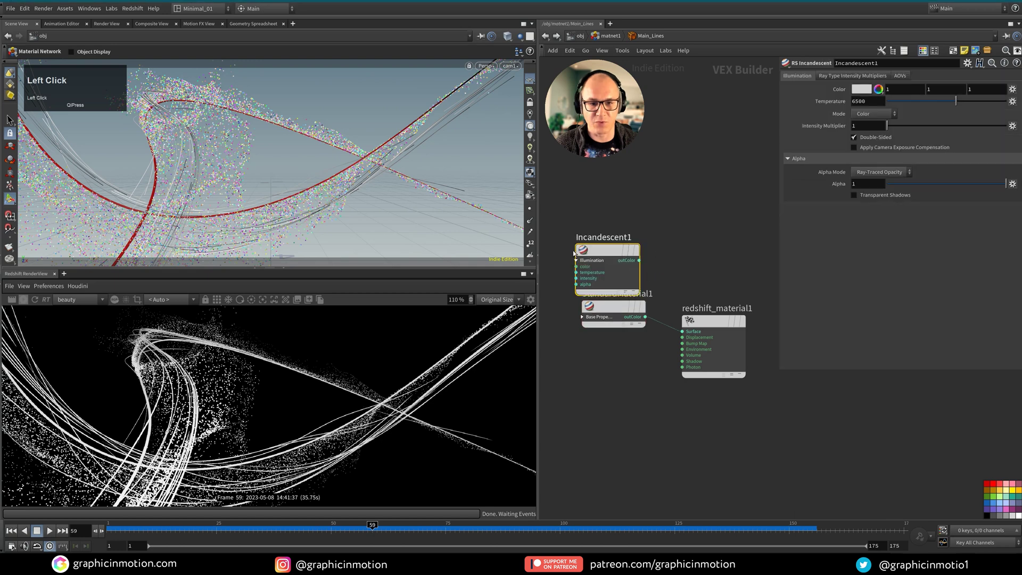
- Delete StandardMaterial1 and connect the Incandescent node's outColor to the Surface input of redshift_material1, placing the node beside it
click(615, 311)
key(Delete)
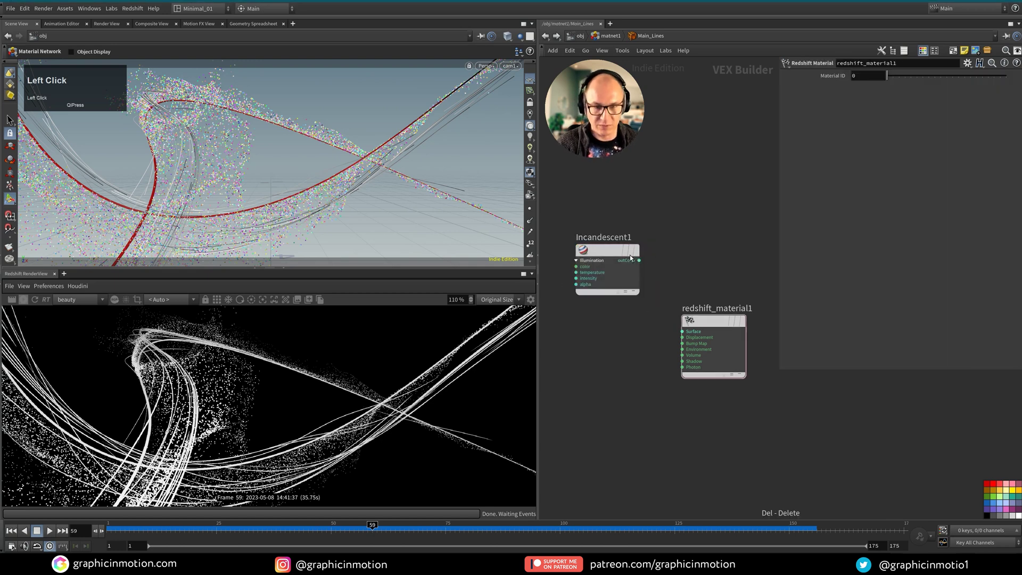
drag(635, 273, 683, 332)
drag(612, 327, 625, 321)
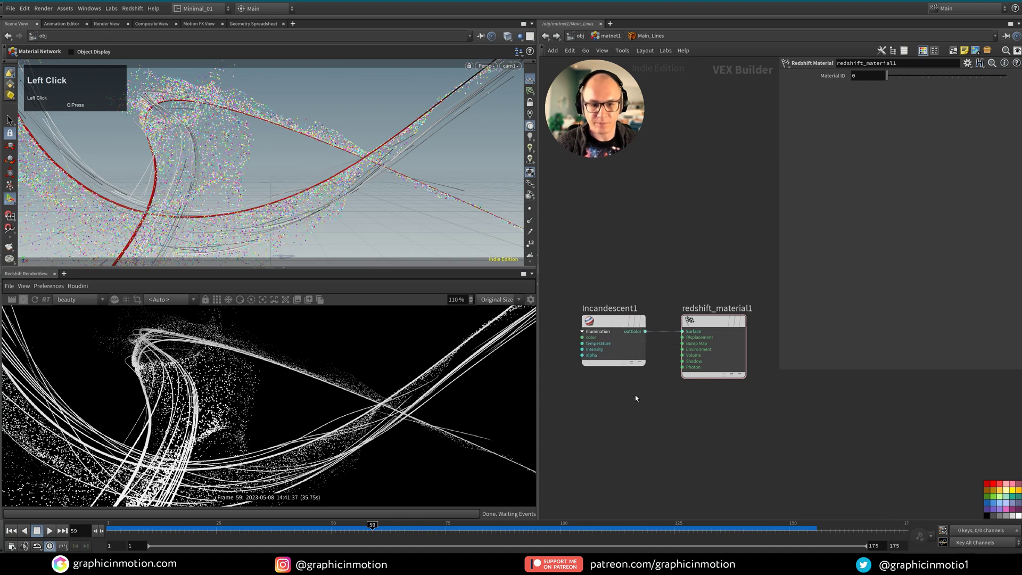
- Assign the material /obj/matnet1/Main_Lines to the Main_Line geometry at the object level and restart the render
key(u)
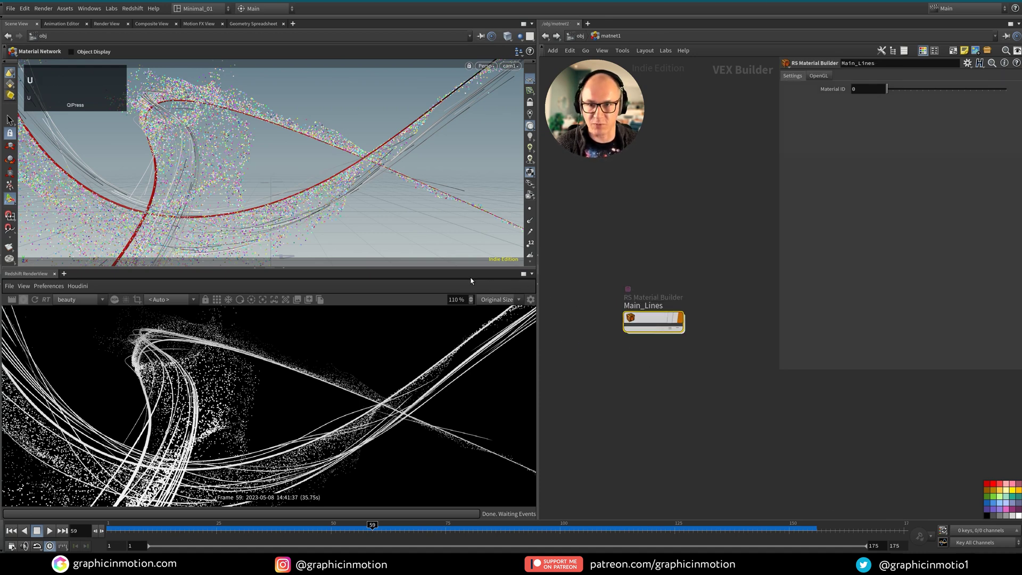
key(u)
click(575, 340)
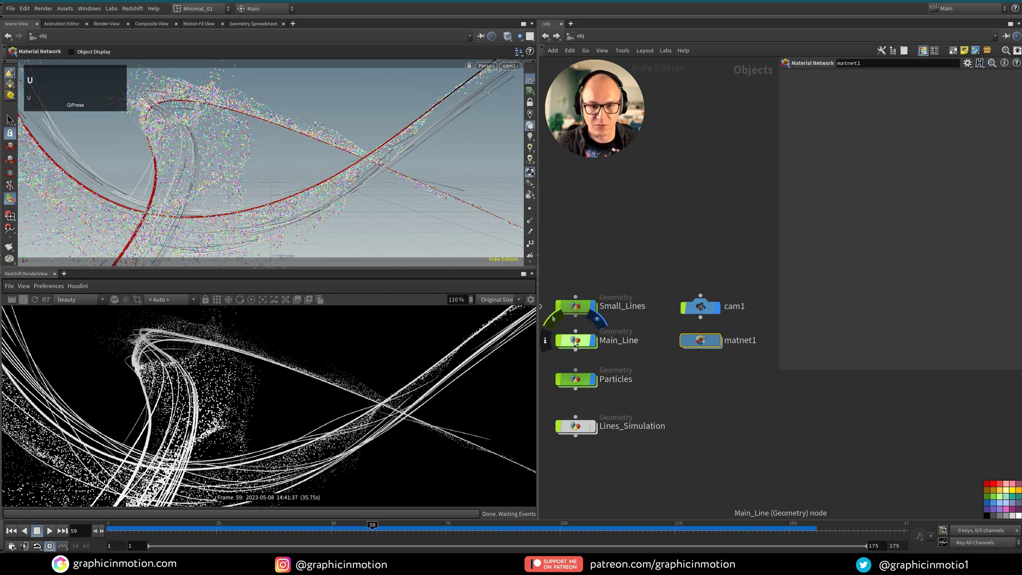
click(823, 75)
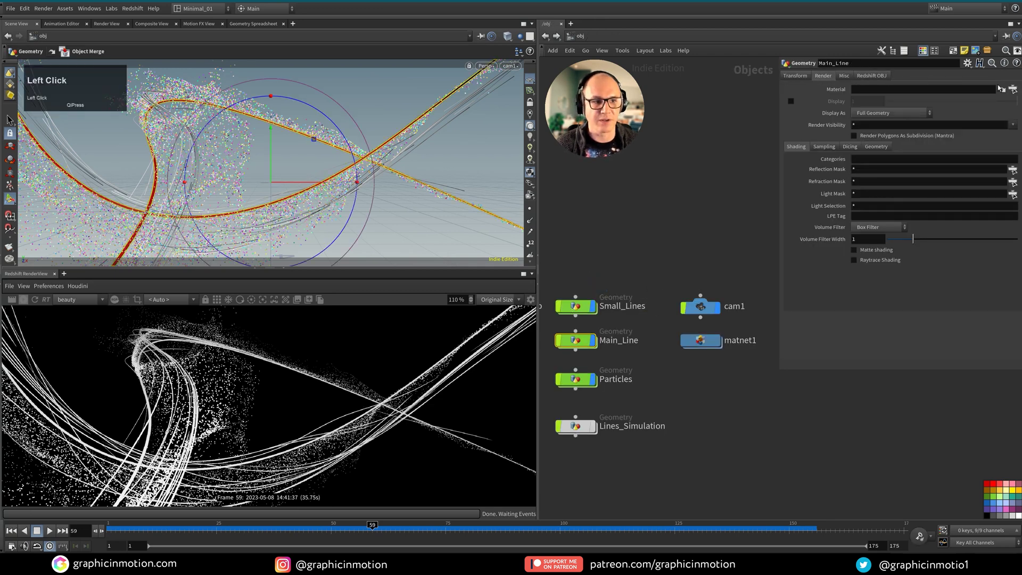
click(1013, 89)
drag(963, 32, 662, 208)
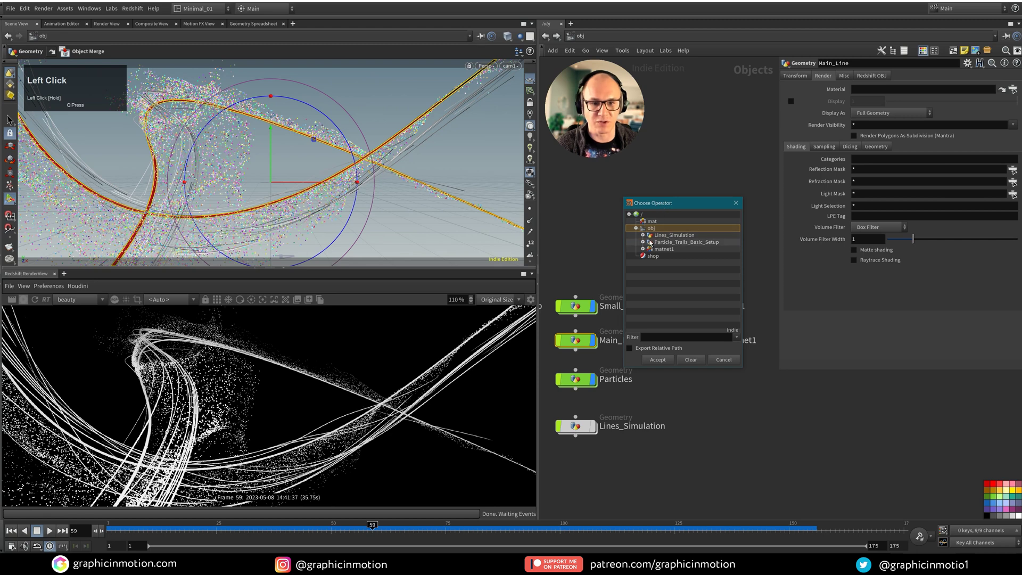
click(643, 249)
click(672, 256)
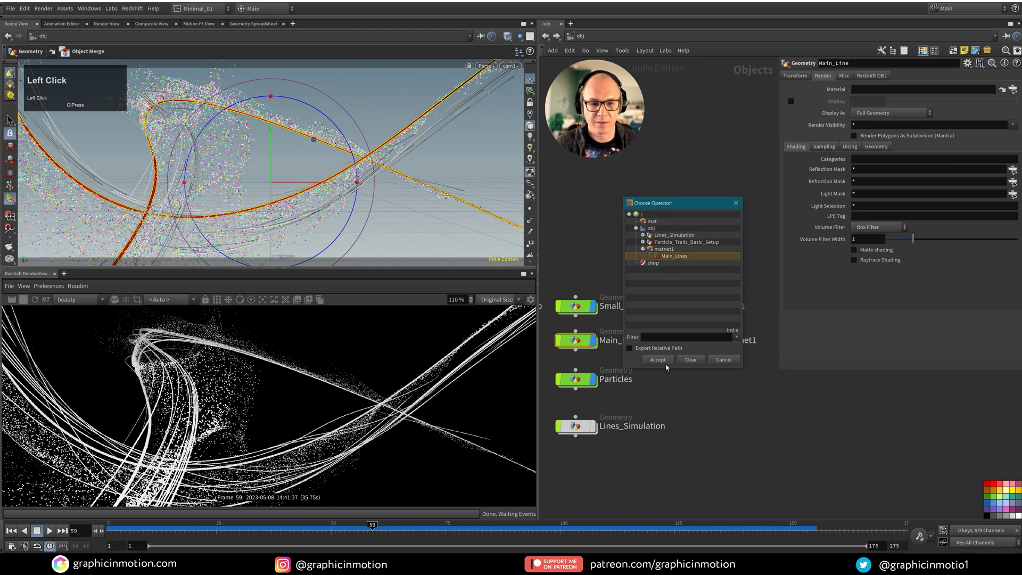
click(658, 359)
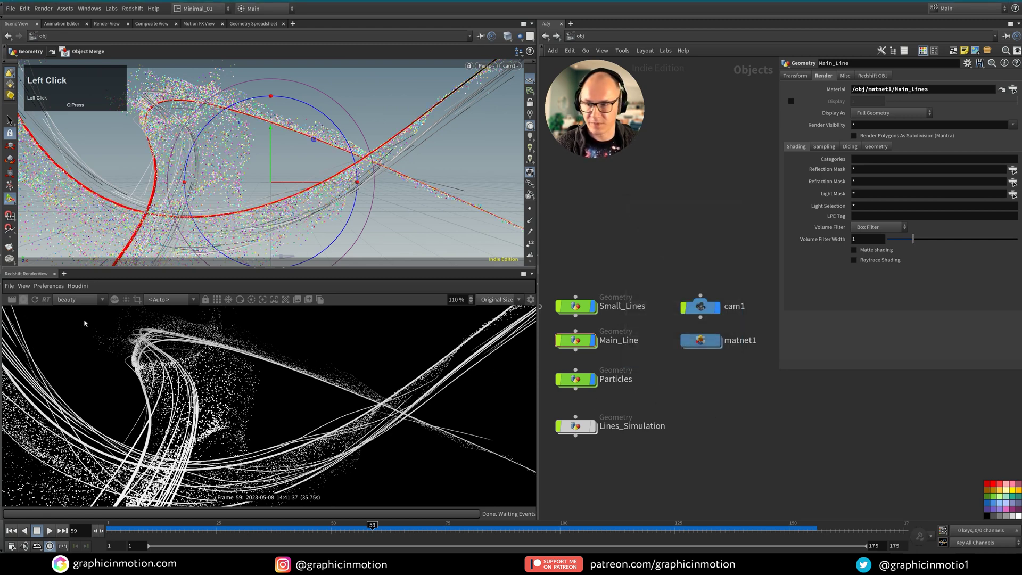
click(34, 300)
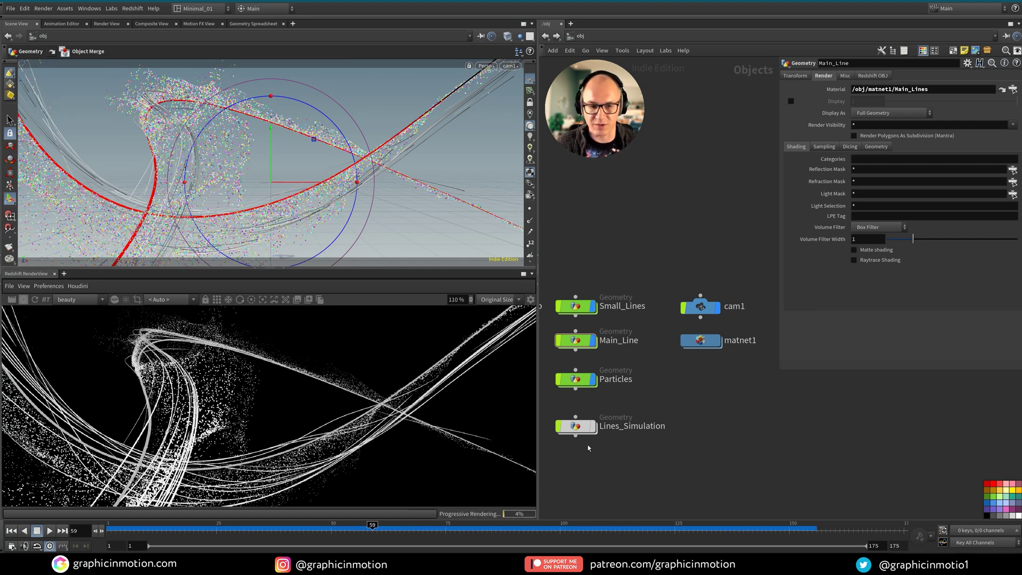
- Set the color of Incandescent1 inside the Main_Lines material to a violet-blue of 0.307, 0.237, 1
double_click(699, 341)
double_click(628, 318)
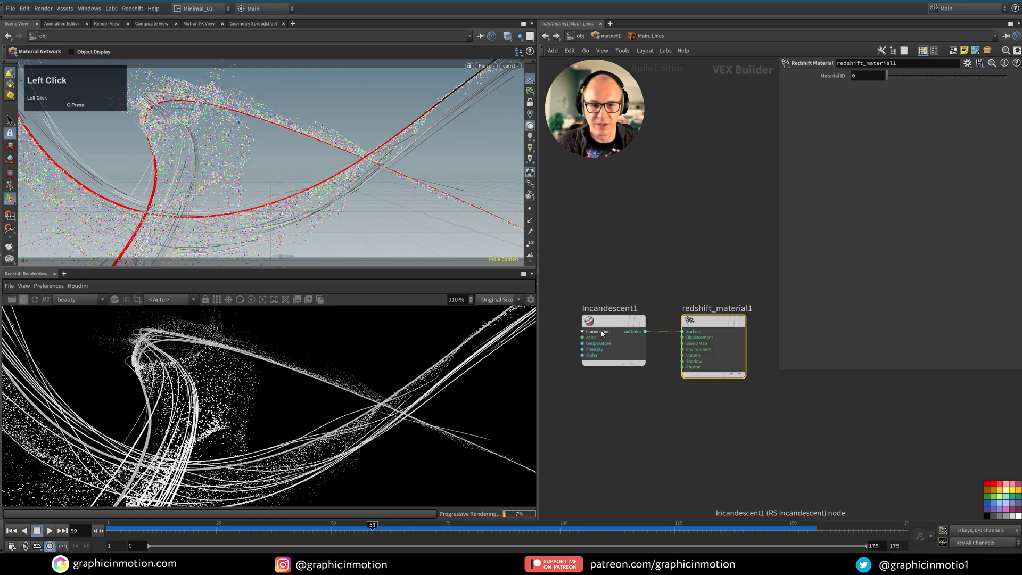
click(603, 333)
click(859, 90)
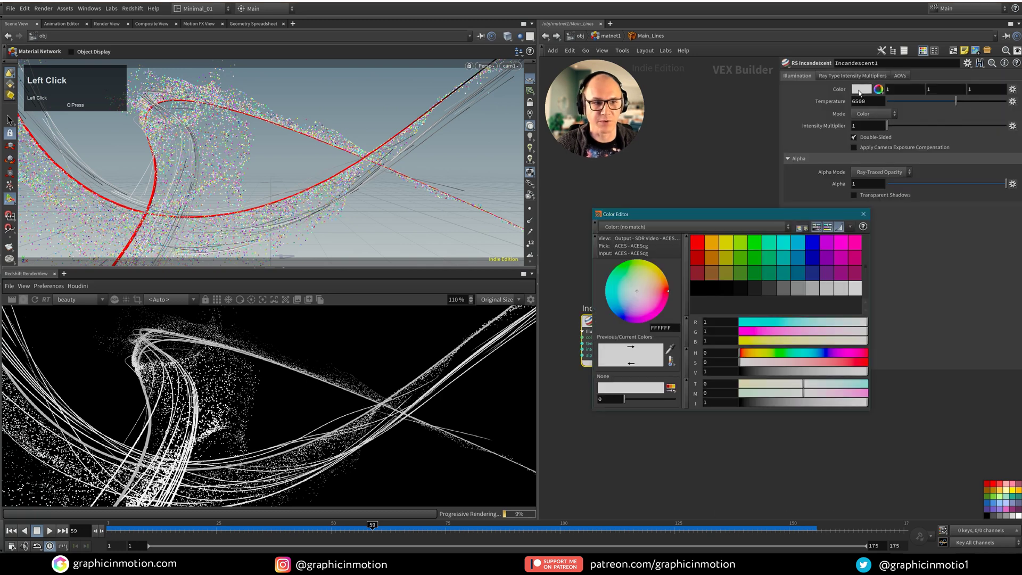
click(827, 249)
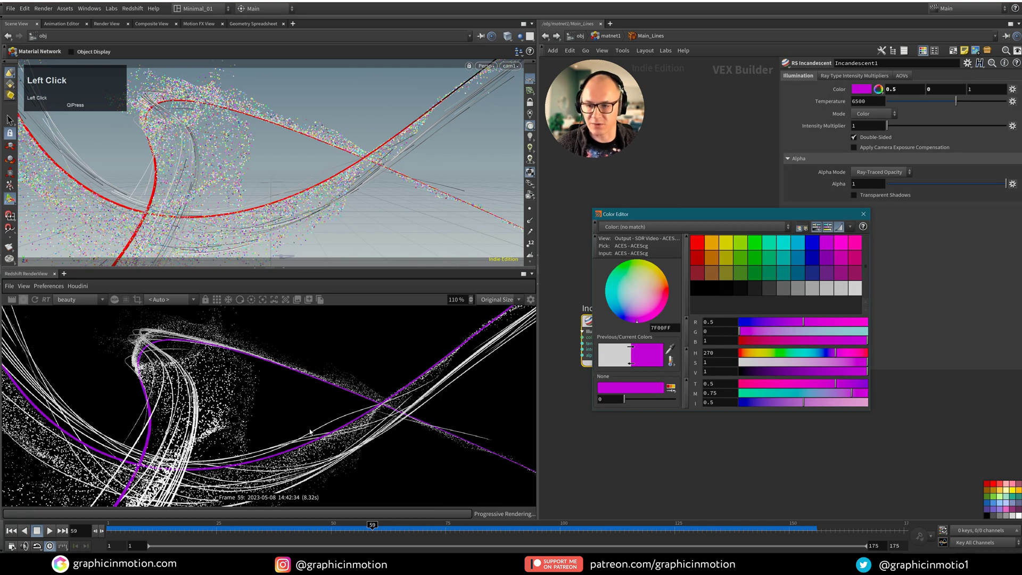
drag(801, 325, 770, 334)
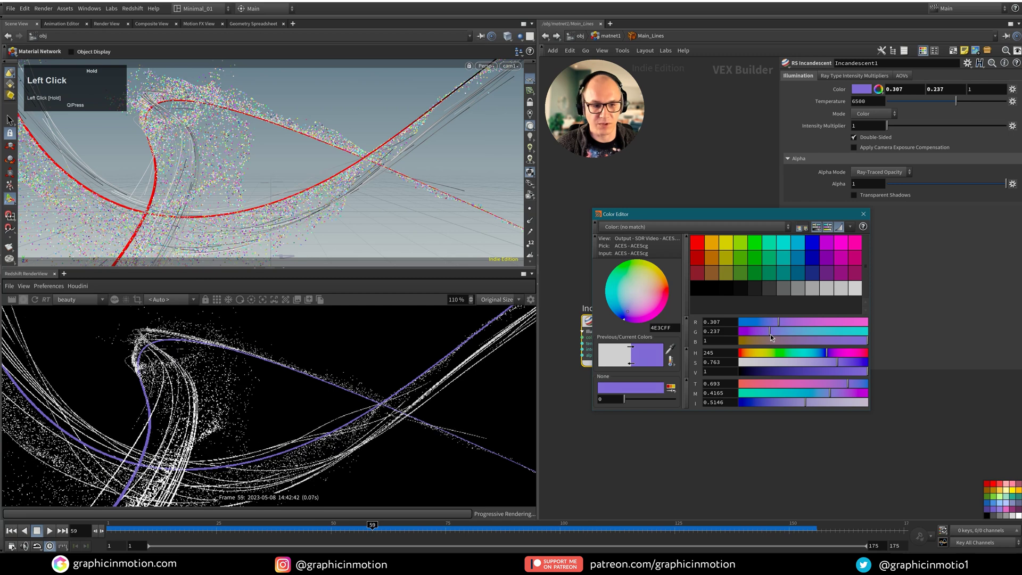
click(862, 214)
middle_drag(672, 395, 718, 392)
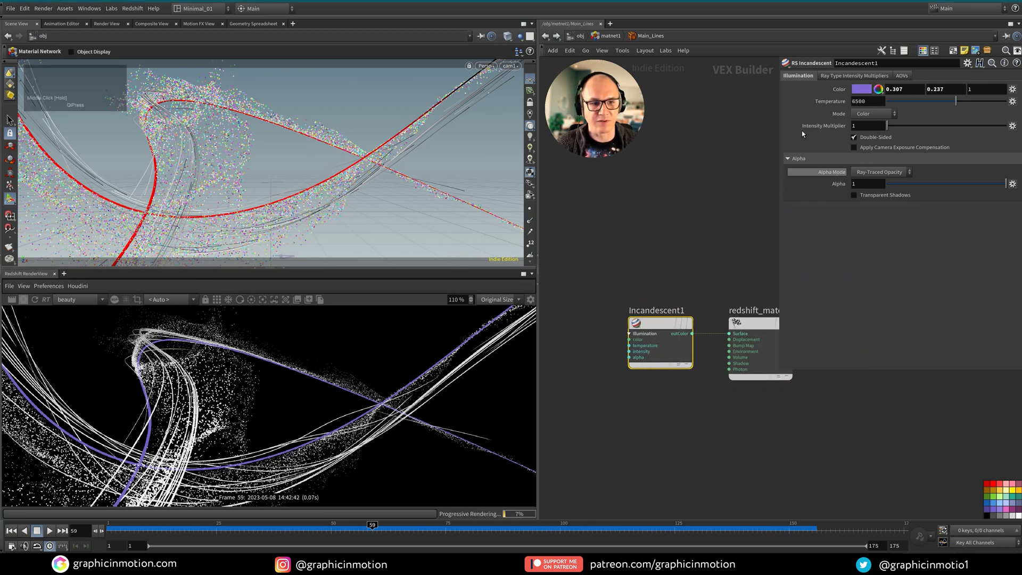
click(700, 229)
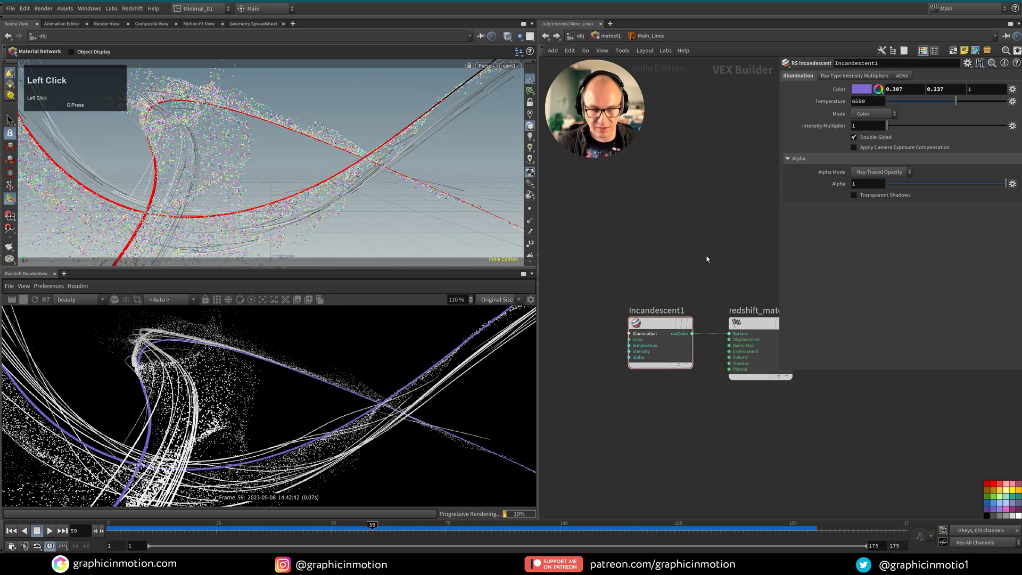
- Duplicate the Main_Lines material builder in matnet1, placing the copy below it, and rename the copy Small_Lines
key(u)
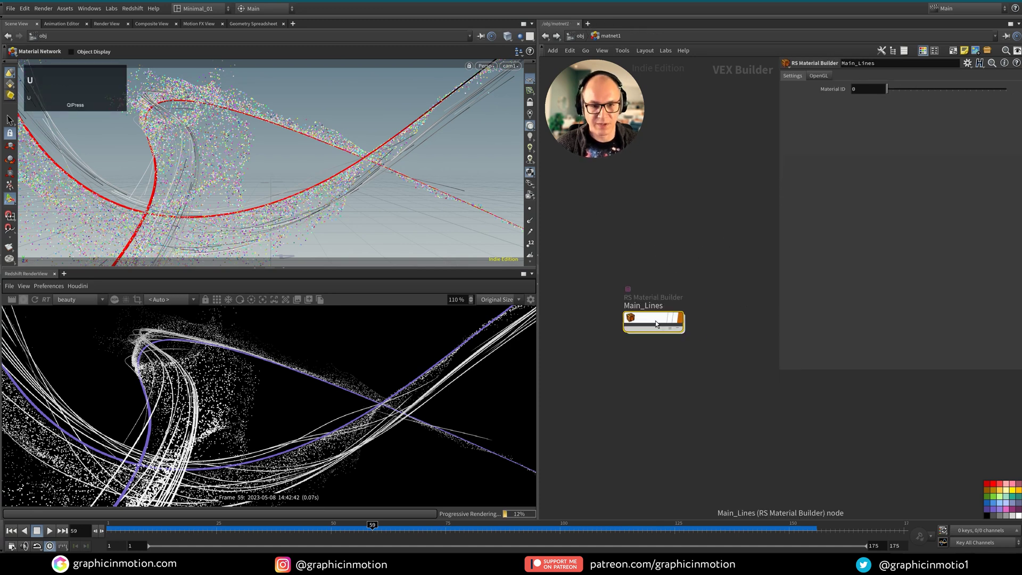
alt+drag(656, 320, 656, 375)
double_click(657, 374)
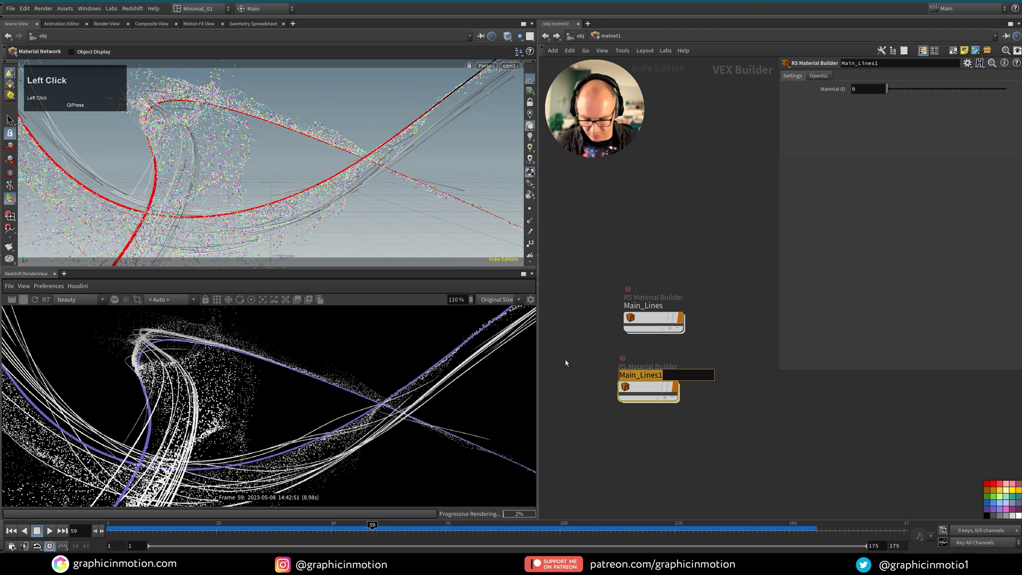
text(Small_line)
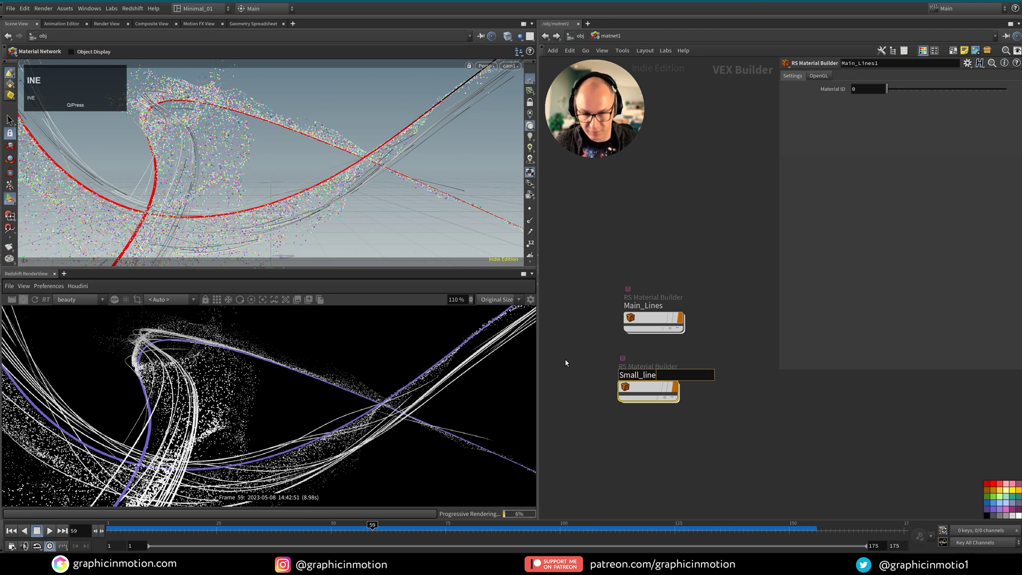
text(s)
click(641, 375)
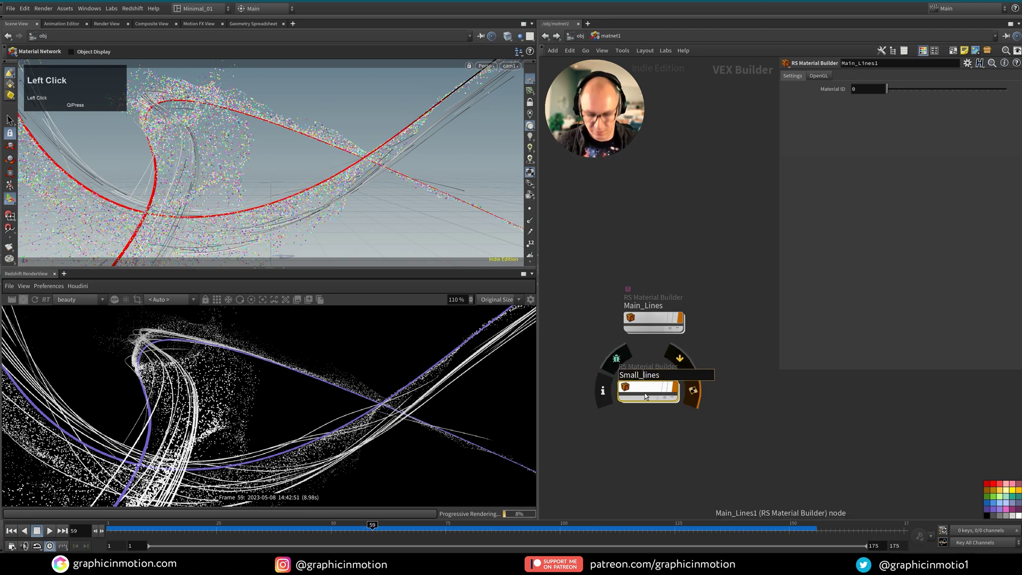
key(BackSpace)
text(L)
click(645, 395)
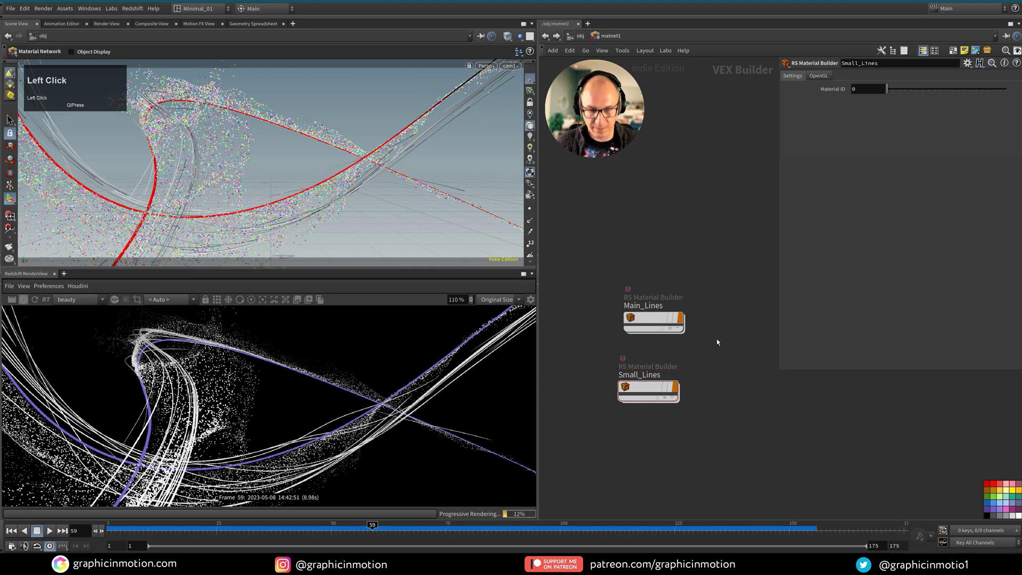
- Assign the material /obj/matnet1/Small_Lines to the Small_Lines geometry at the object level and restart the render
key(u)
click(575, 306)
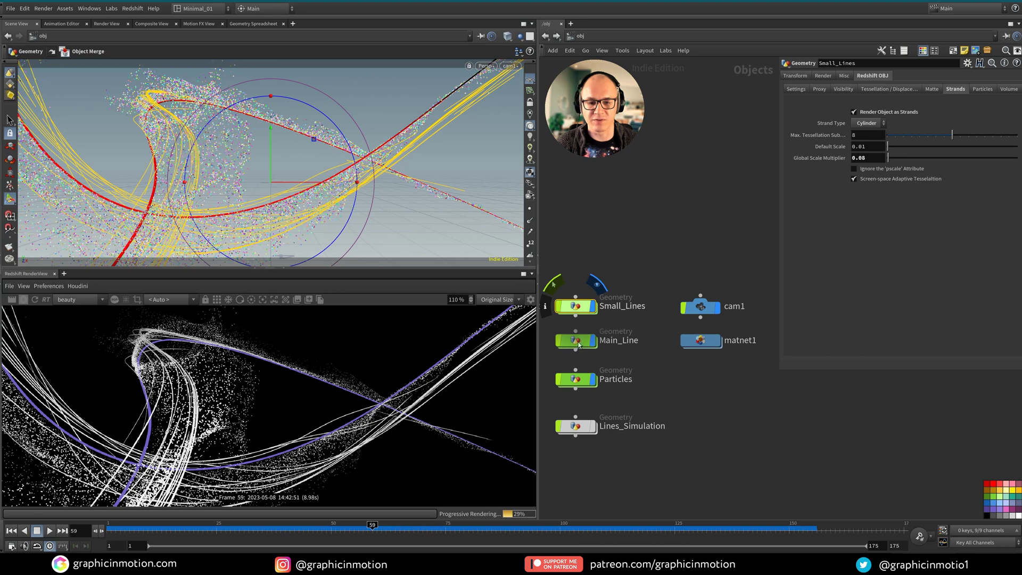
click(579, 314)
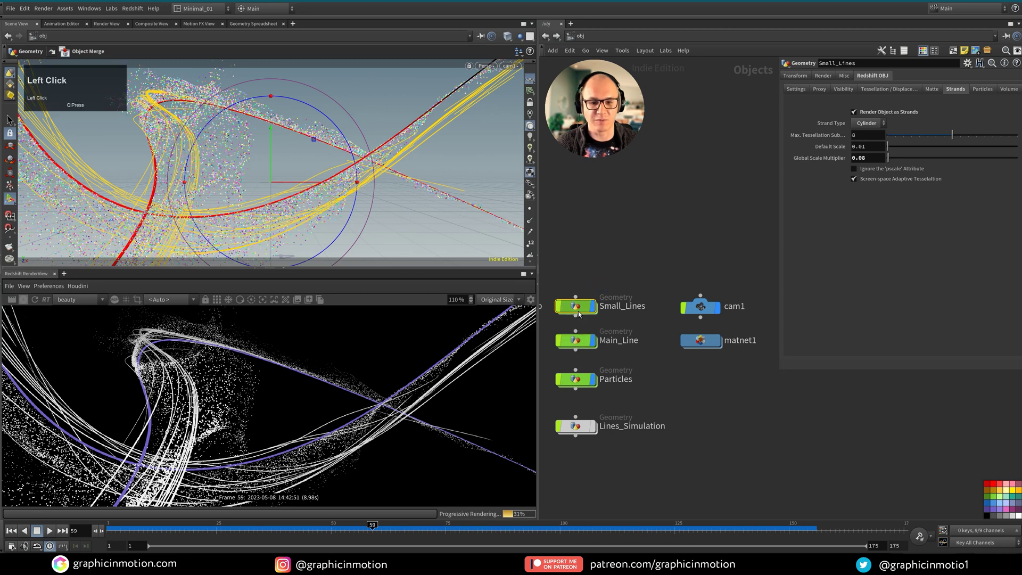
click(823, 76)
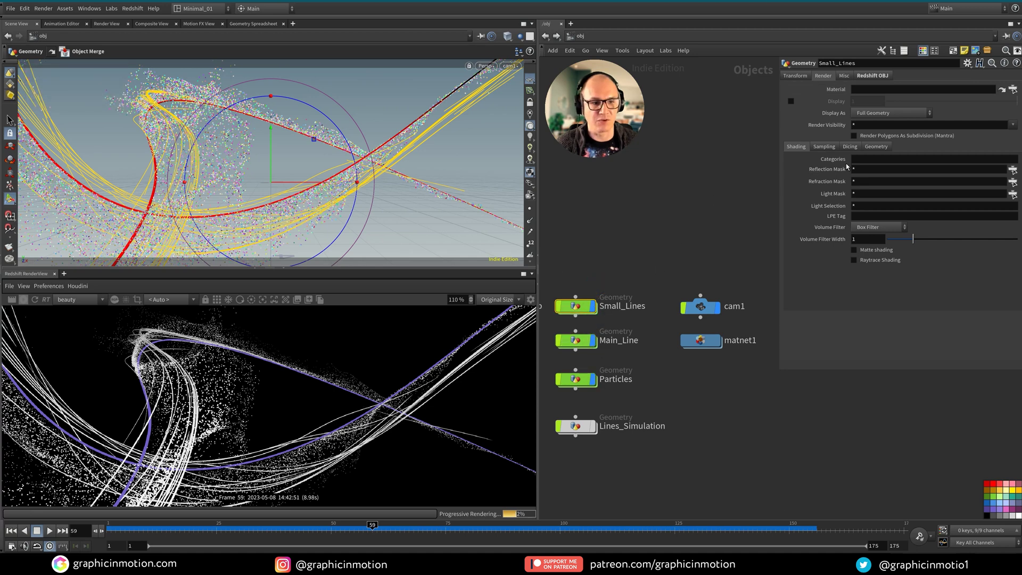
click(1012, 89)
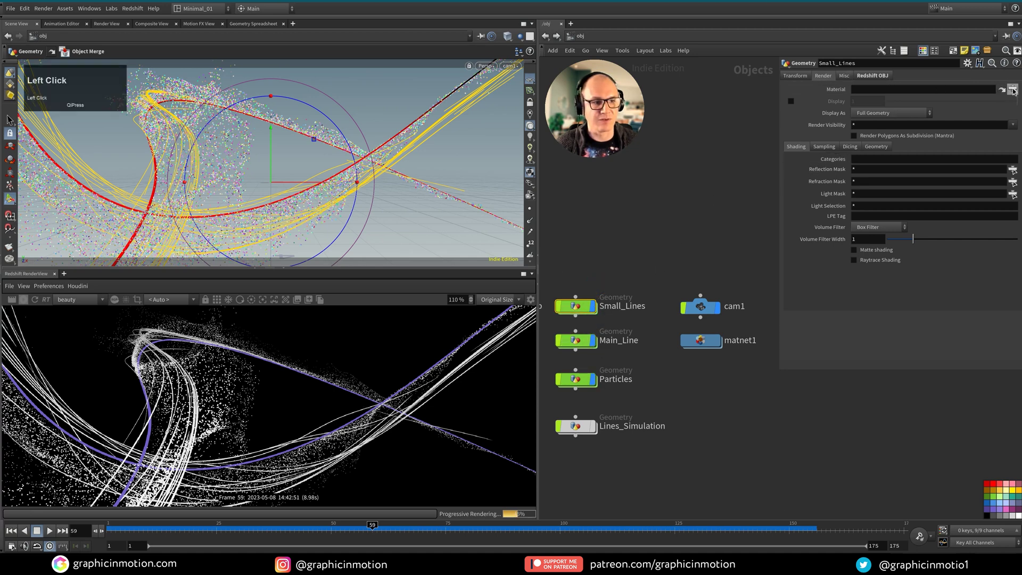
drag(837, 105, 732, 142)
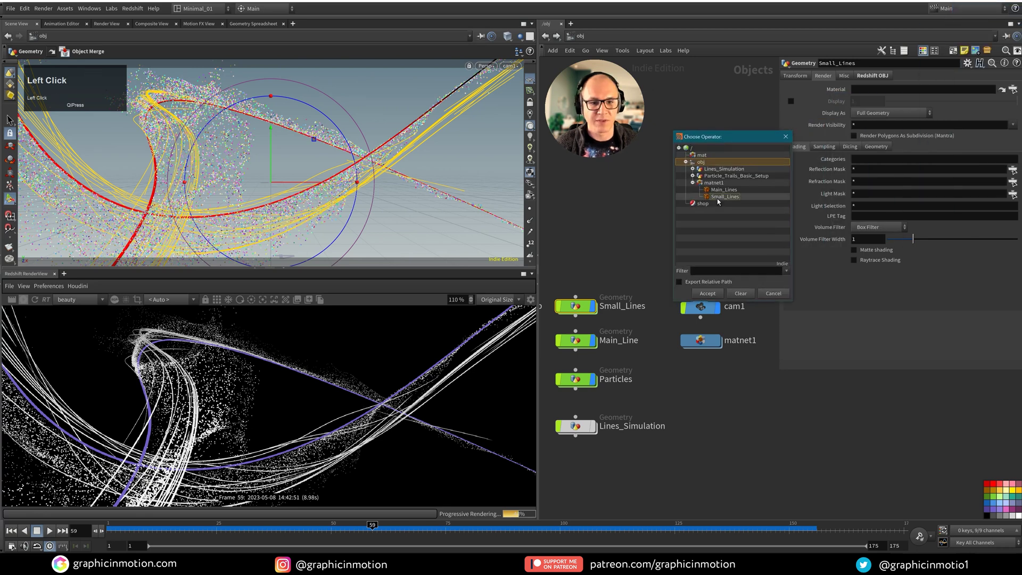
click(723, 195)
click(705, 292)
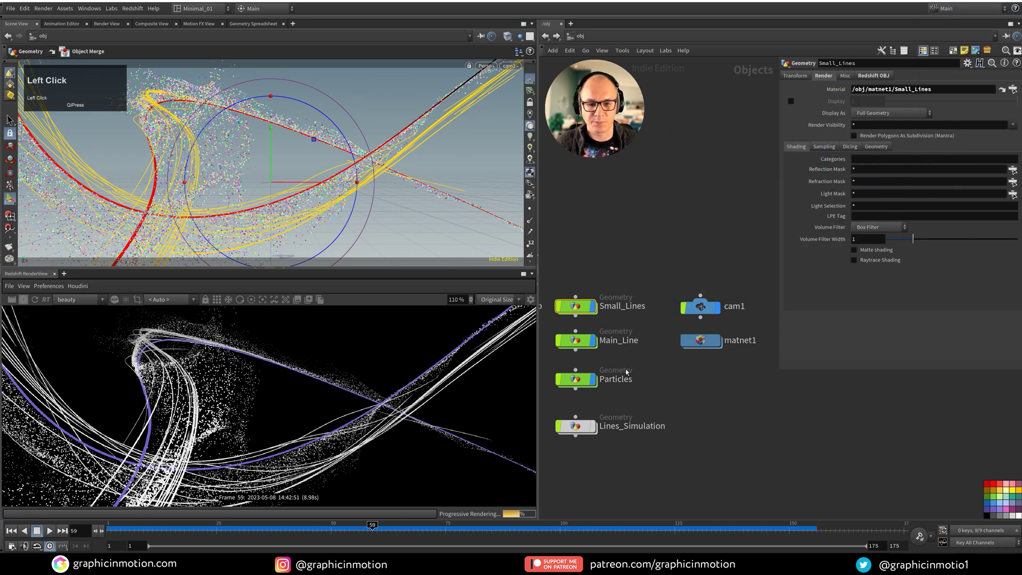
click(34, 299)
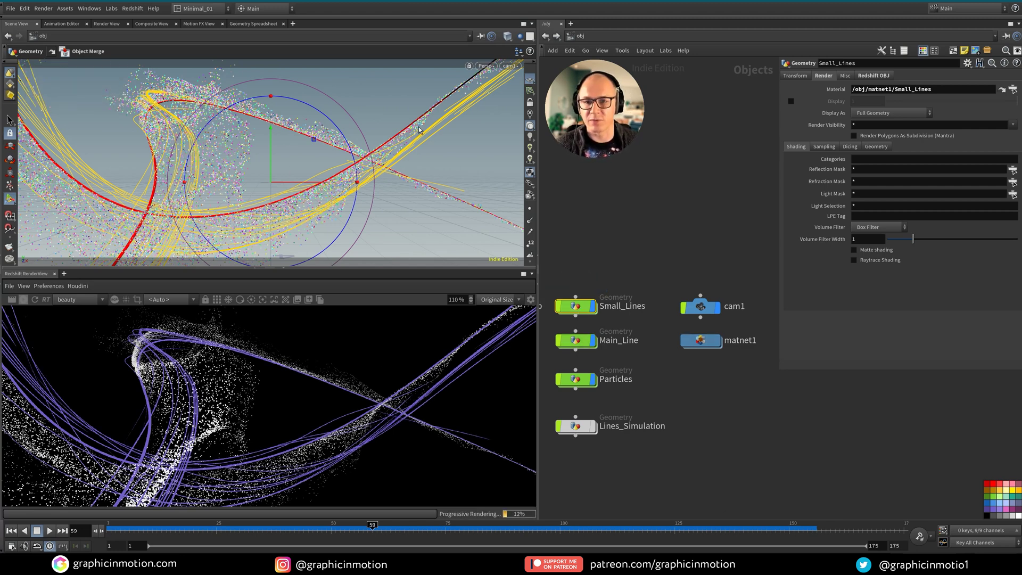
- Examine the curveu attribute ramp on the color2 node inside Lines_Simulation, then return to the object level
click(406, 179)
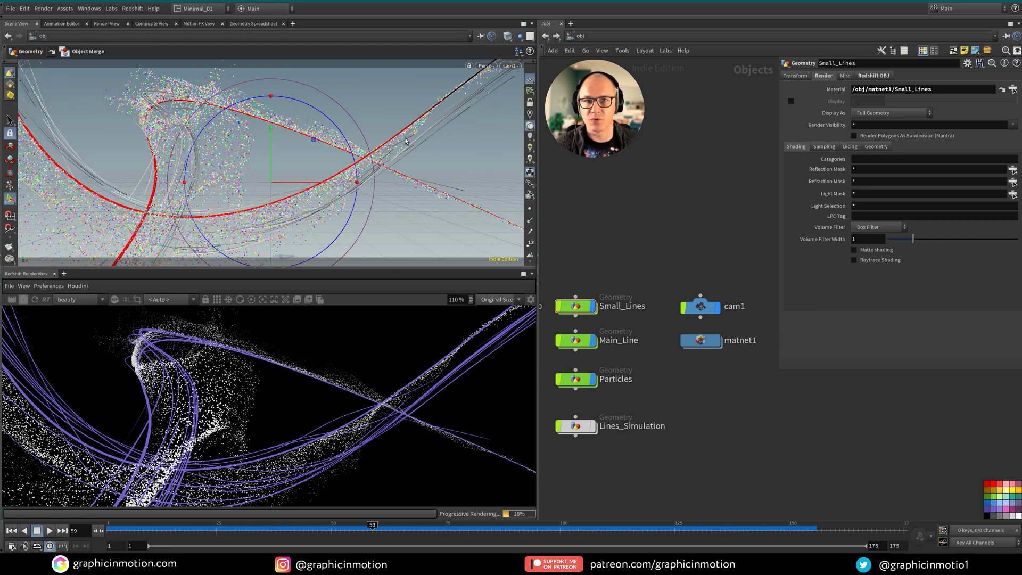
double_click(588, 435)
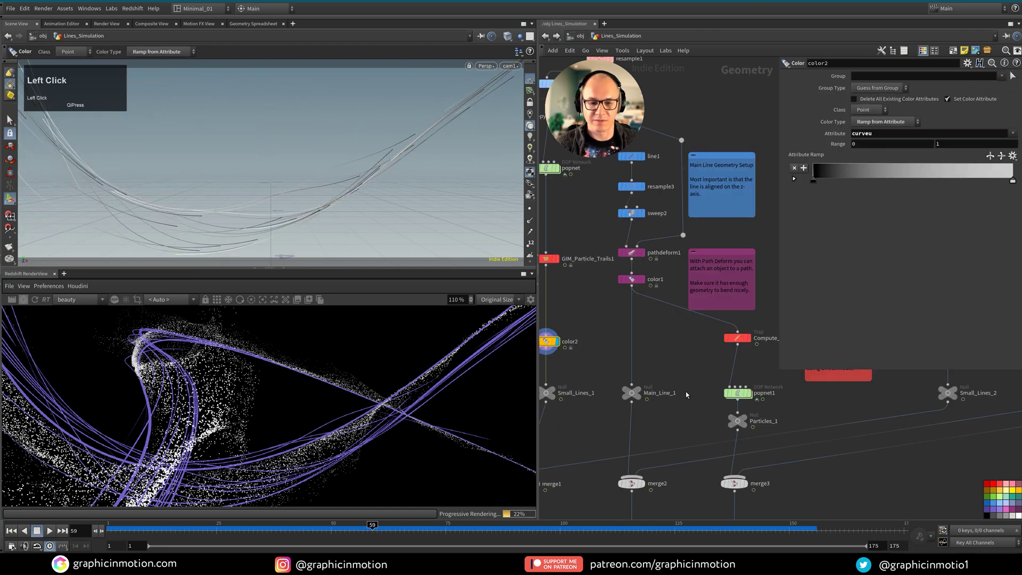
middle_drag(588, 373, 712, 352)
click(683, 330)
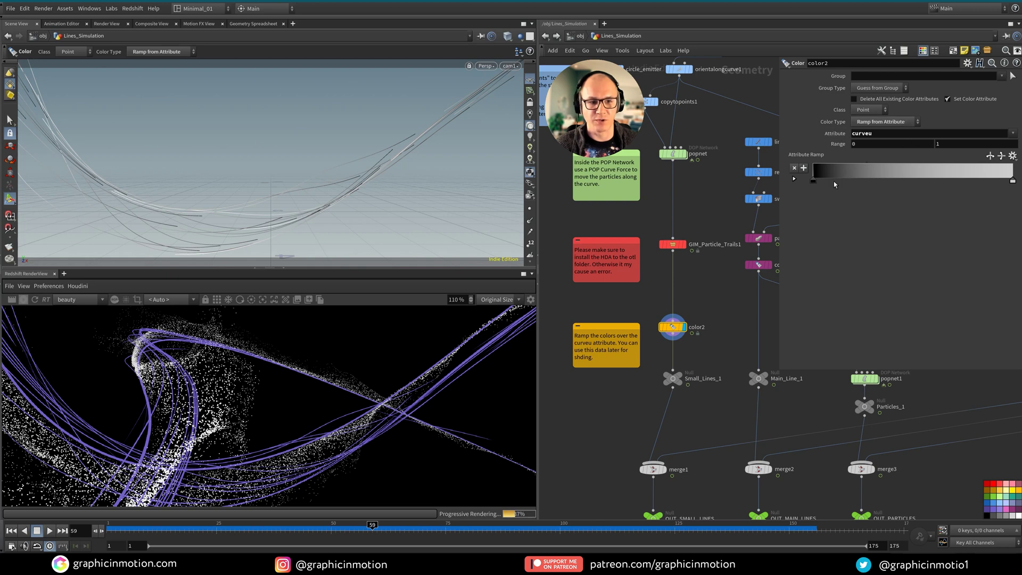
click(726, 326)
key(u)
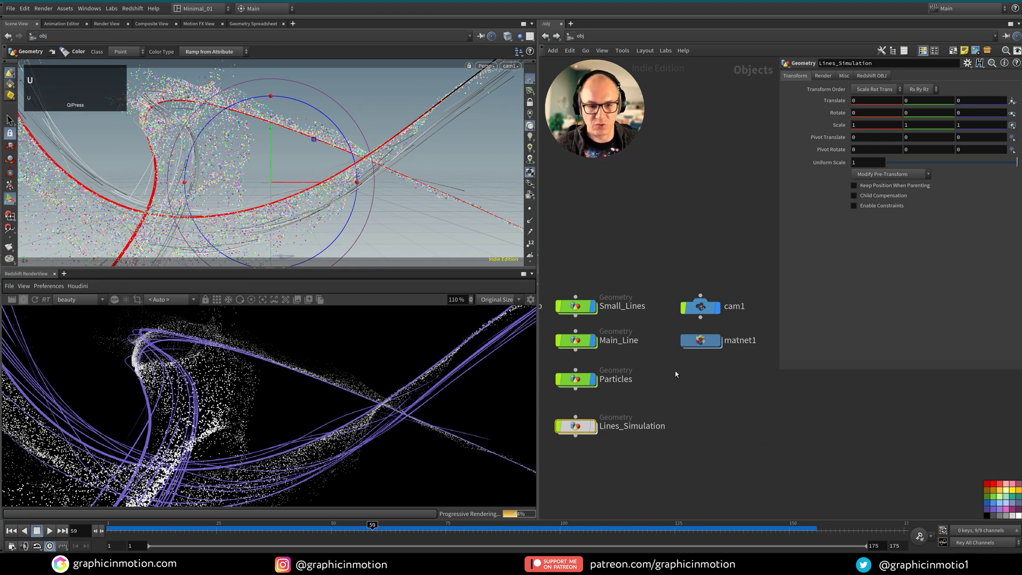
- Add an RS Point Attribute node ahead of Incandescent1 inside the Small_Lines material
double_click(694, 340)
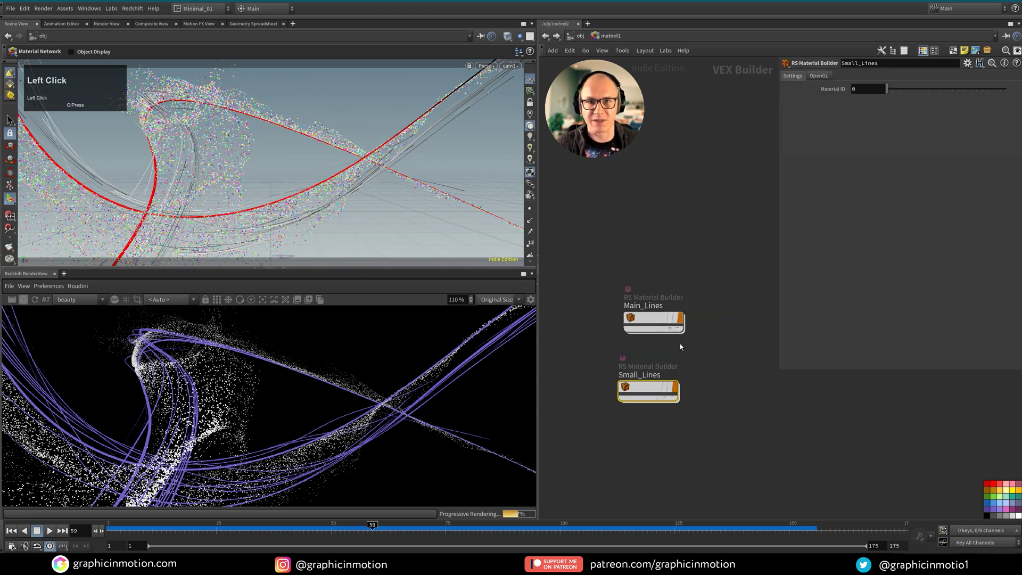
double_click(628, 381)
middle_drag(641, 327, 602, 352)
key(Tab)
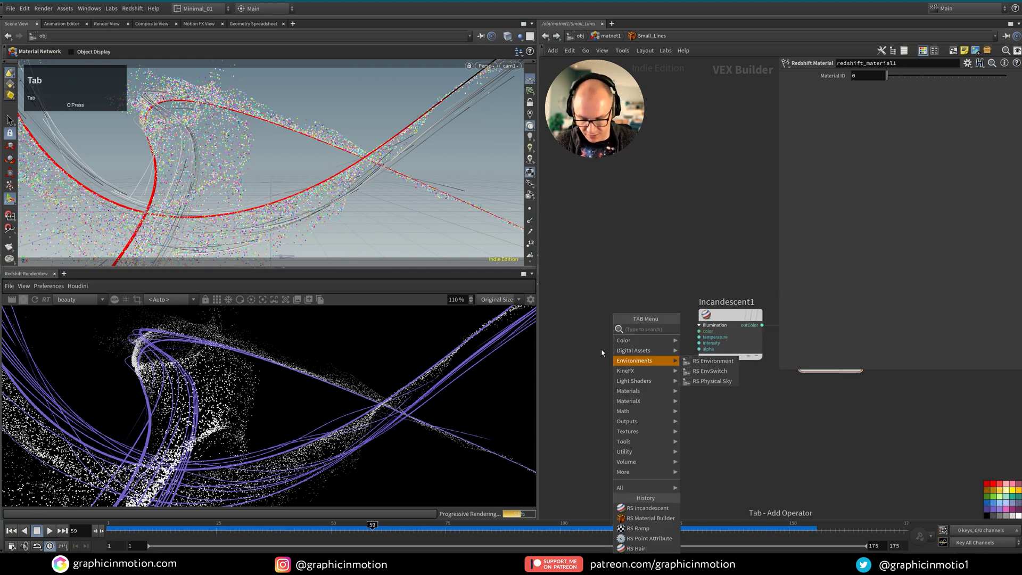
text(rs )
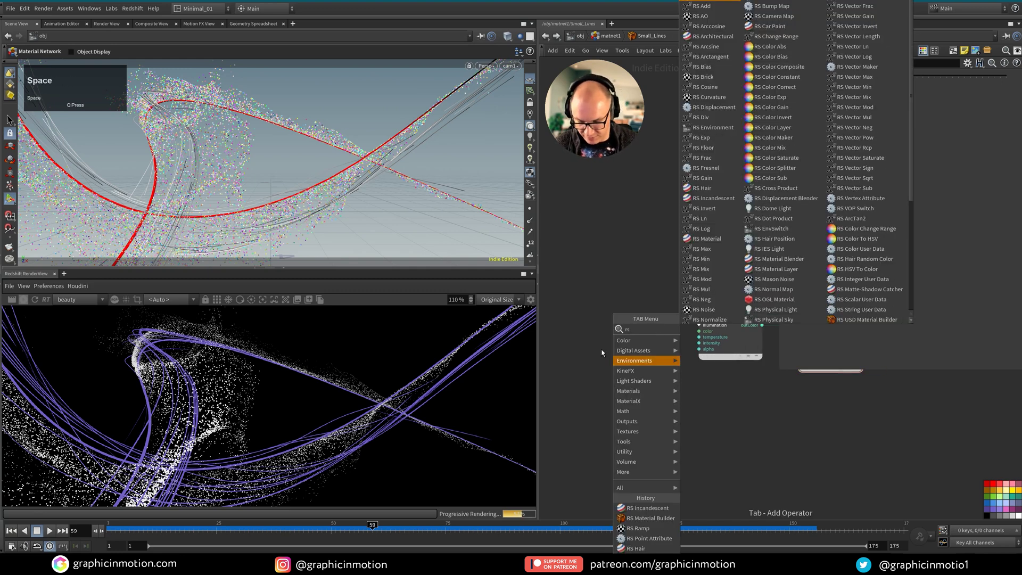
text(poi)
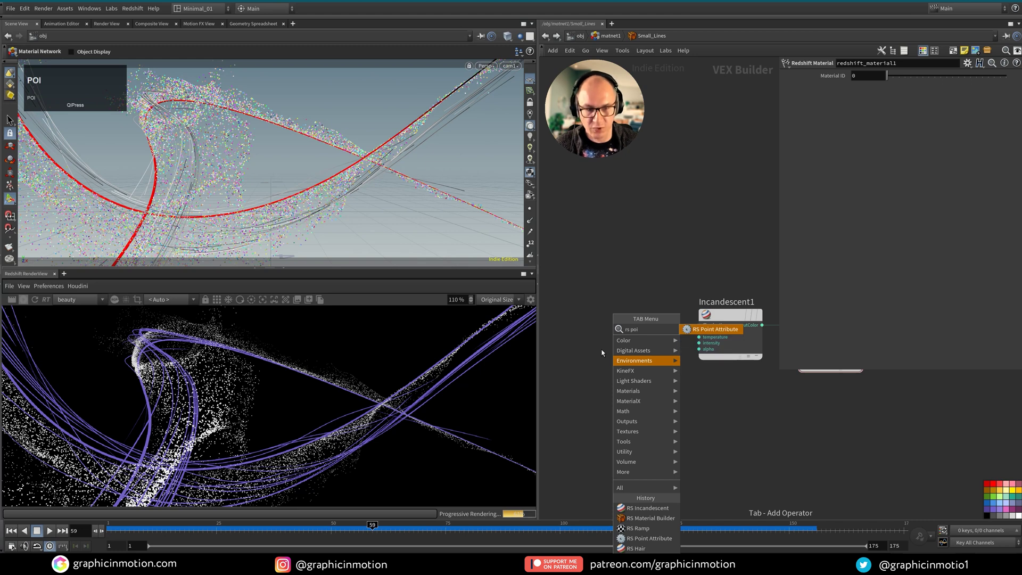
click(711, 330)
click(570, 316)
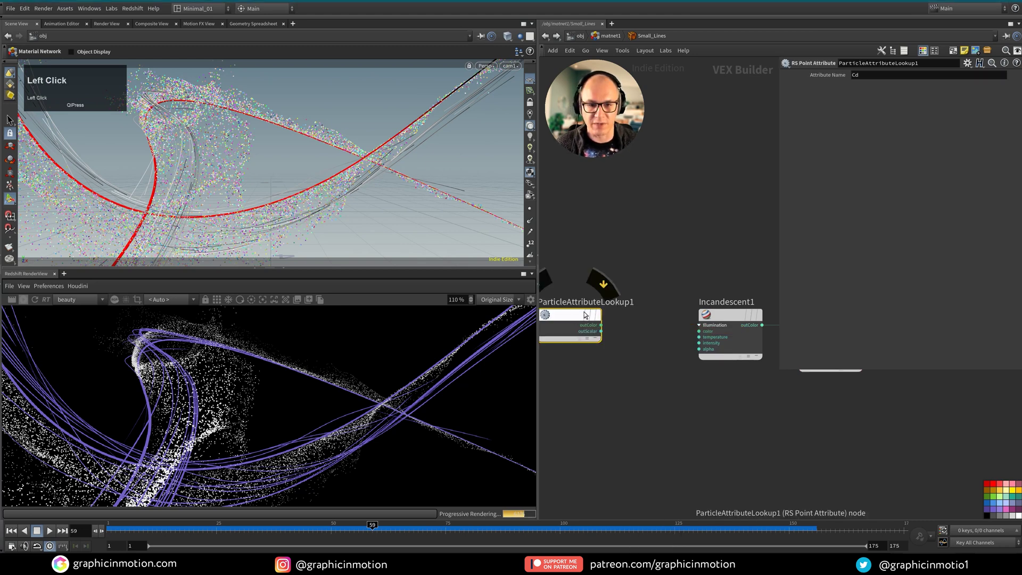
- Connect the point attribute node's outColor to Incandescent1's color input and restart the render
middle_drag(640, 338, 673, 355)
drag(634, 341, 732, 347)
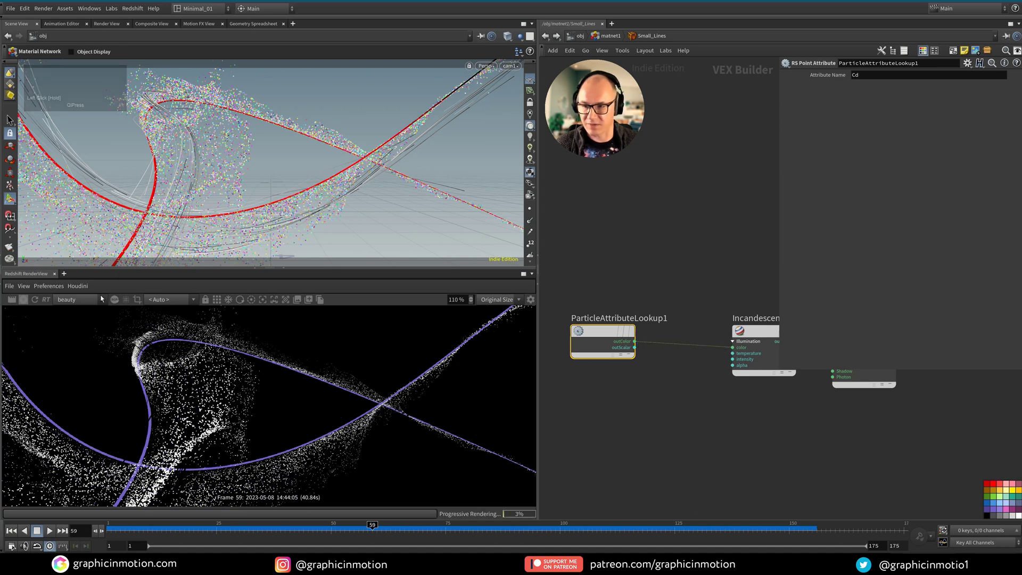
click(35, 299)
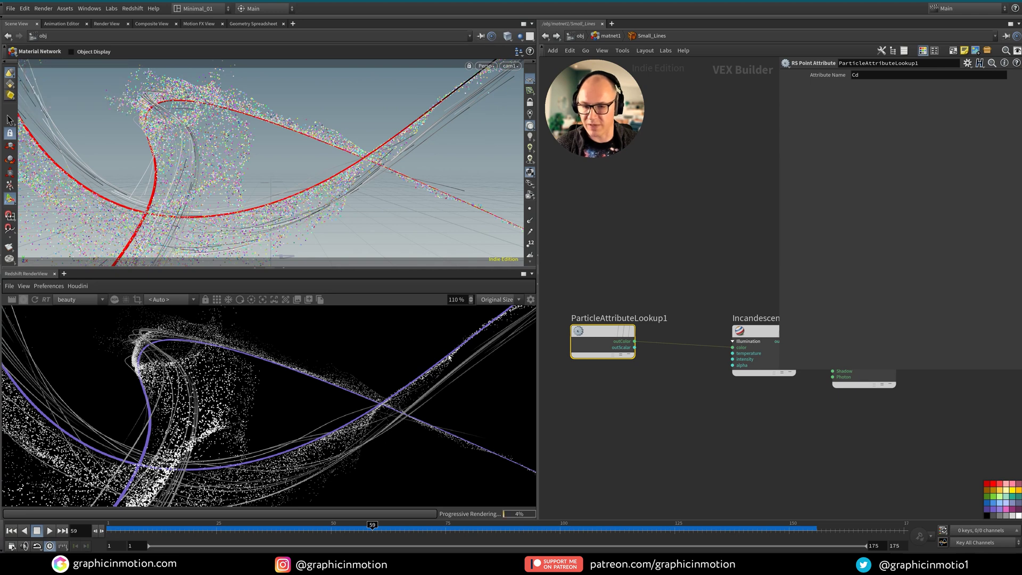
- Insert an RS Ramp node into the connection between the point attribute node and Incandescent1
middle_drag(669, 425, 637, 429)
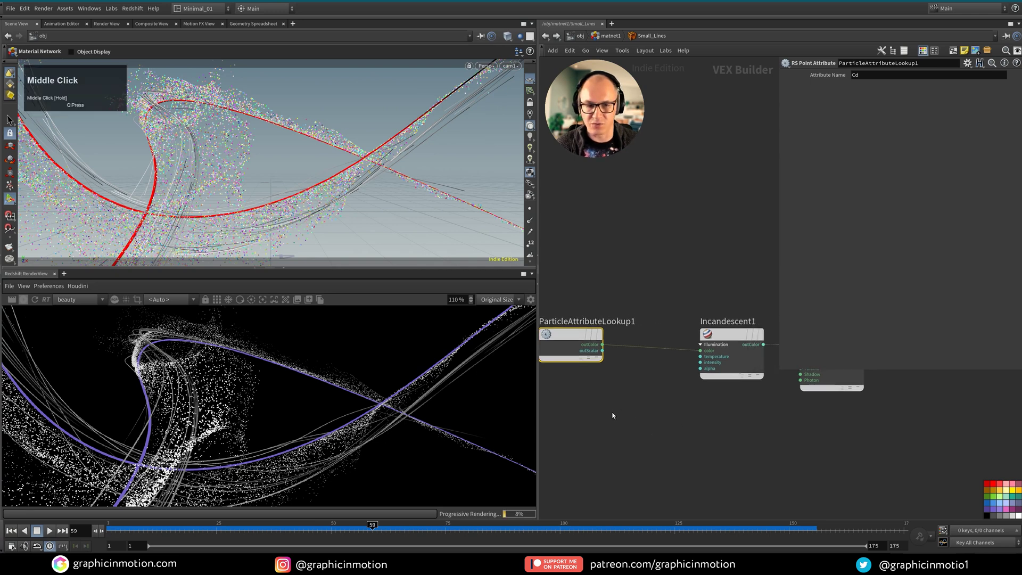
click(654, 418)
key(Tab)
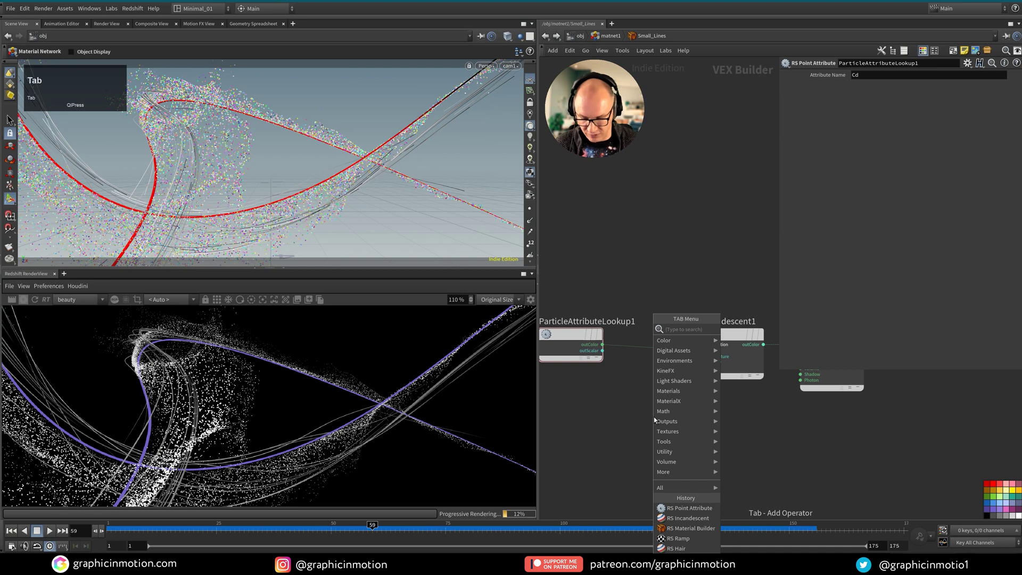
text(ramp)
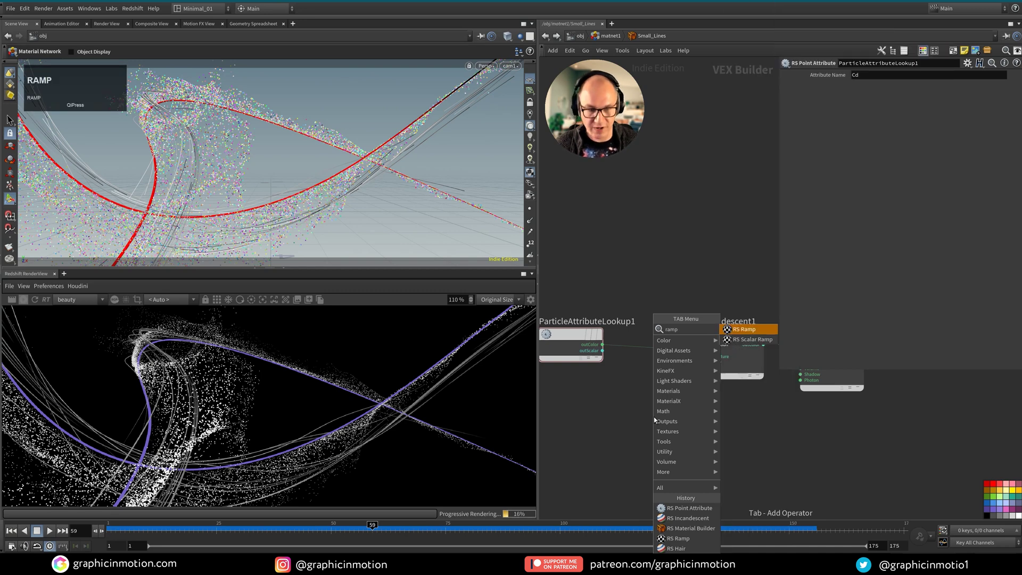
click(744, 329)
click(650, 344)
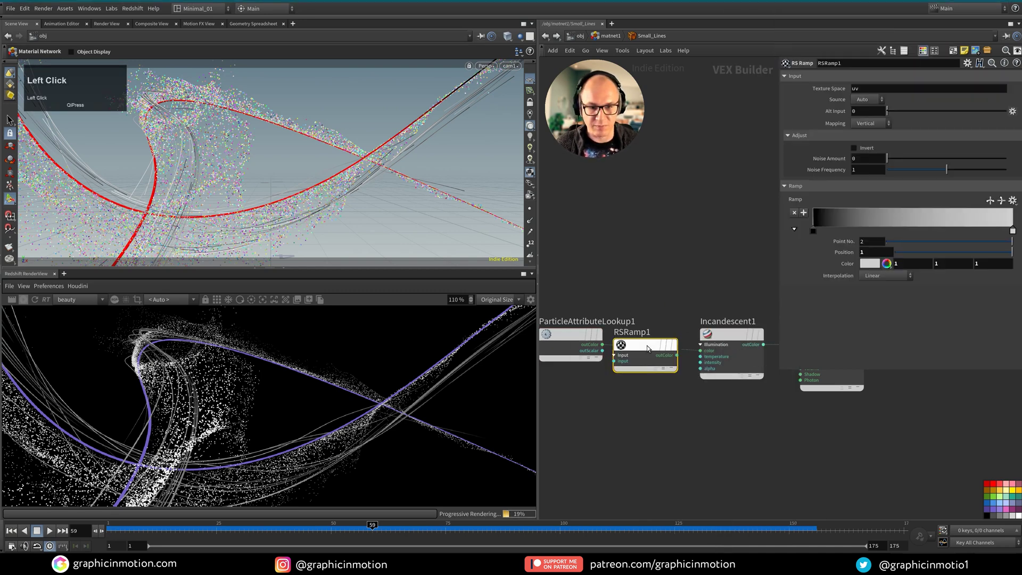
middle_drag(604, 481, 673, 438)
- Set the color of the first point of RSRamp1 to pink, 1, 0, 0.5
click(811, 232)
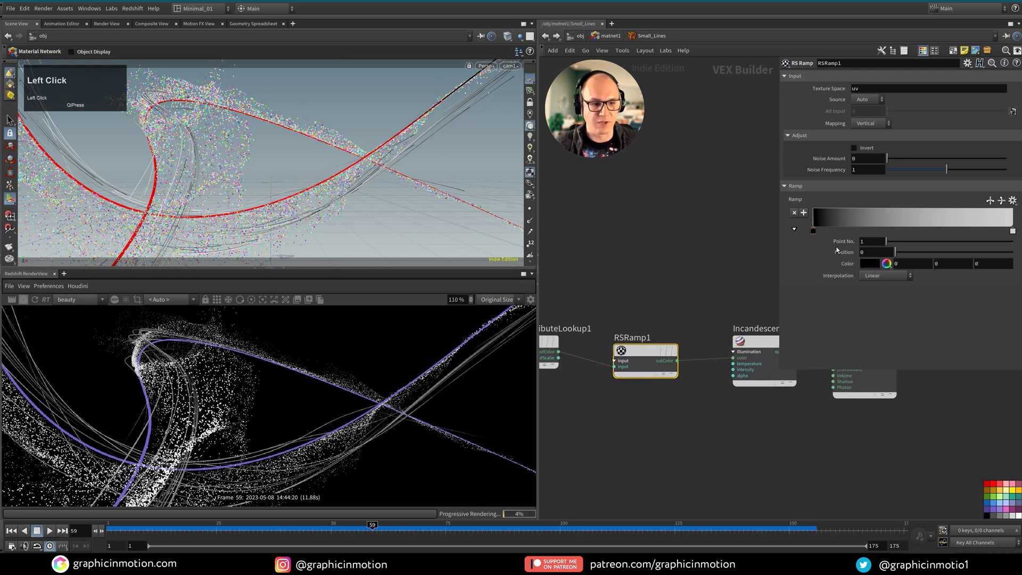
click(870, 264)
click(855, 243)
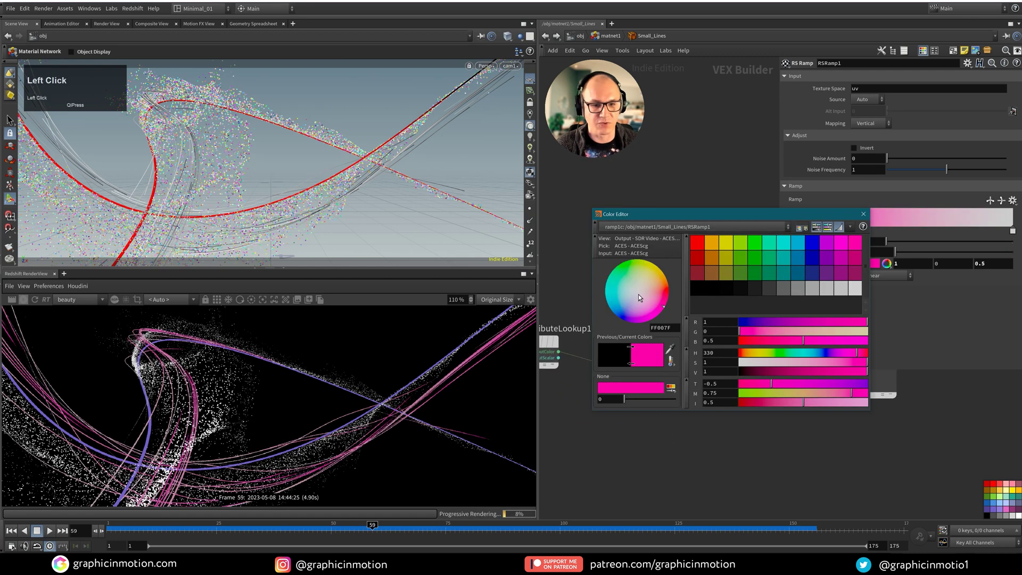
- Shift the color of RSRamp1's first point to a redder pink, 1, 0, 0.245726
drag(662, 308, 667, 298)
click(863, 214)
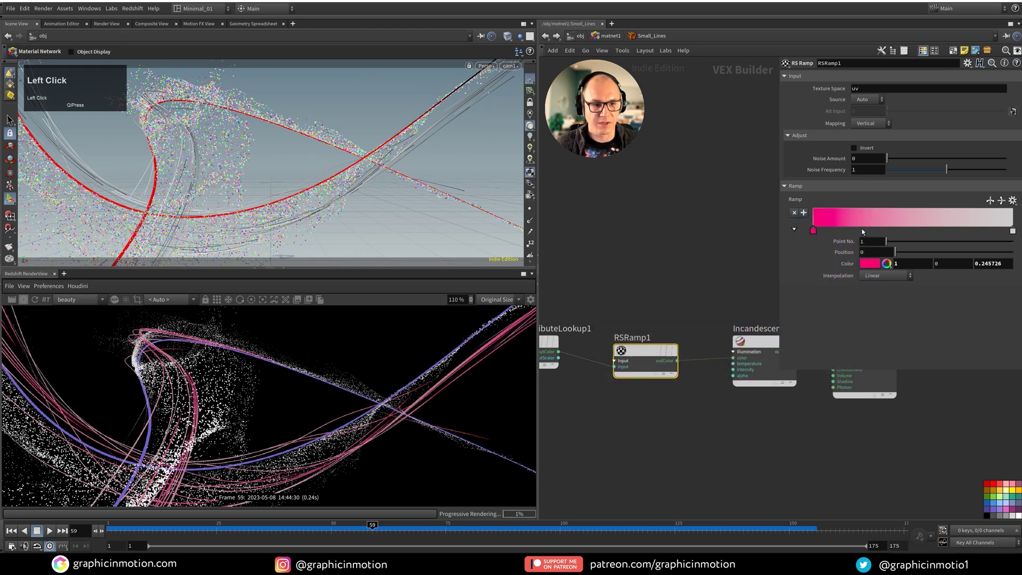
- Add a ramp point at position 0.272 and set its color to purple, 0.41224, 0.052, 1
click(868, 230)
click(870, 266)
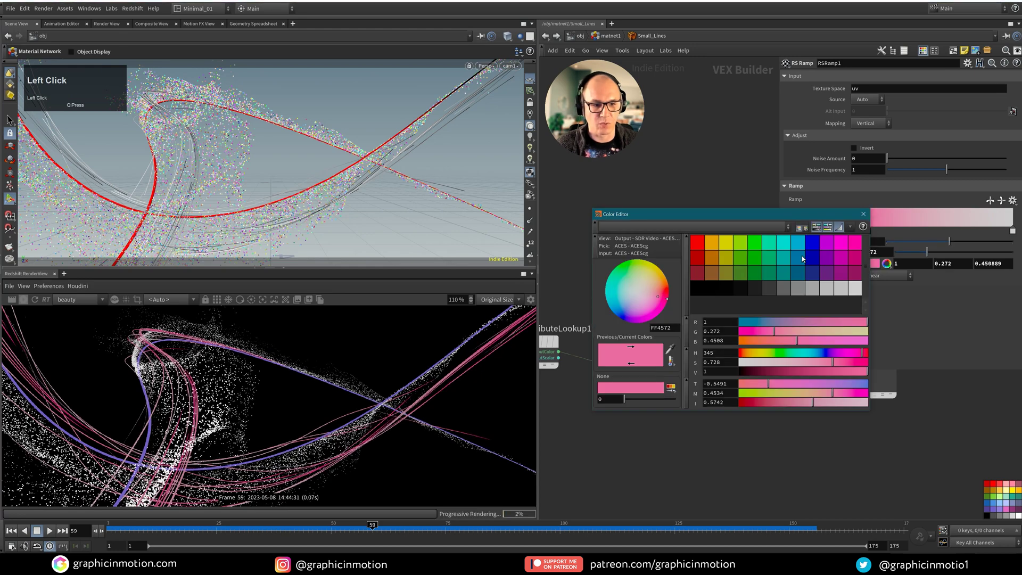
click(829, 246)
drag(807, 323, 791, 326)
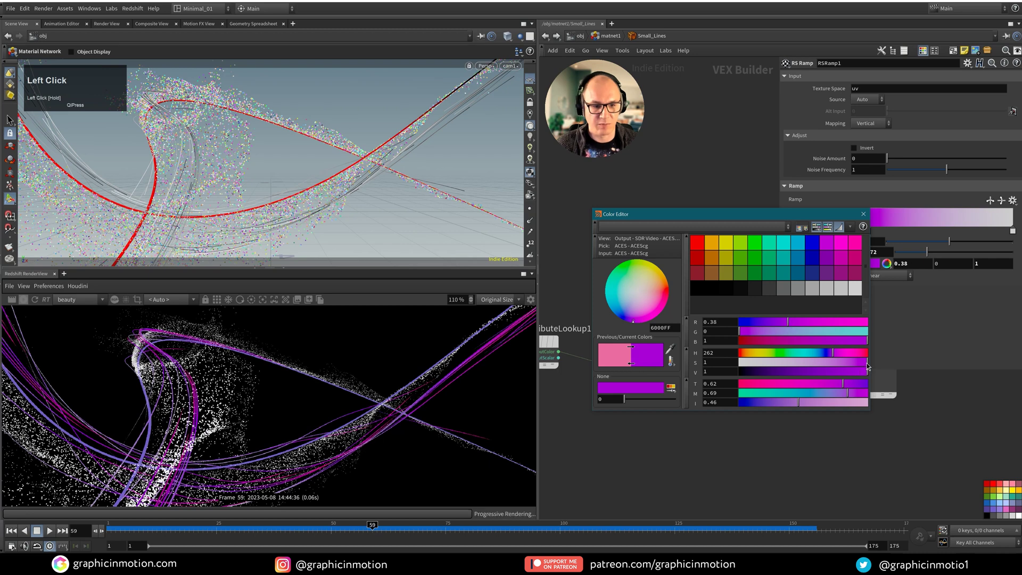
drag(866, 363, 860, 368)
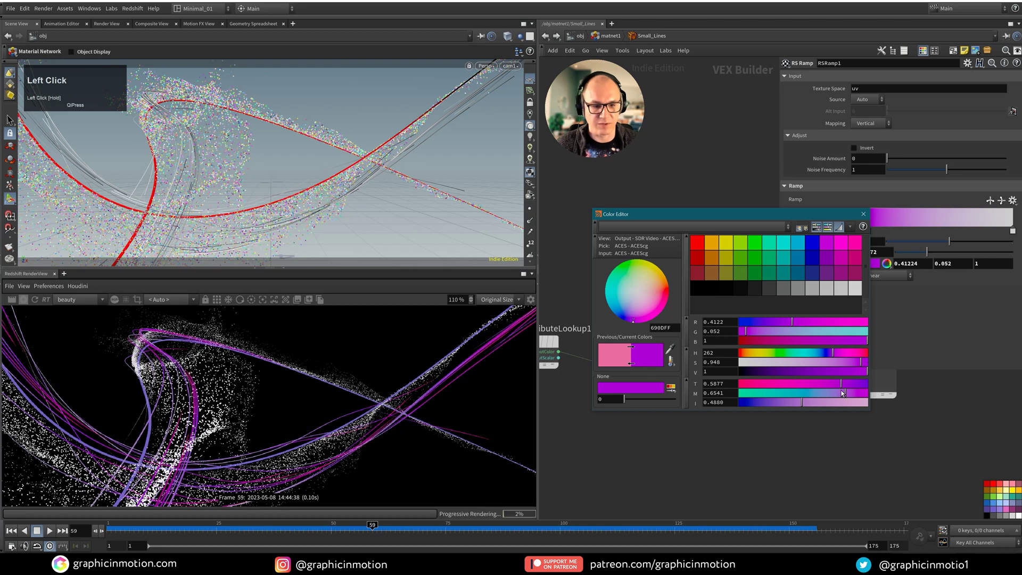
click(863, 213)
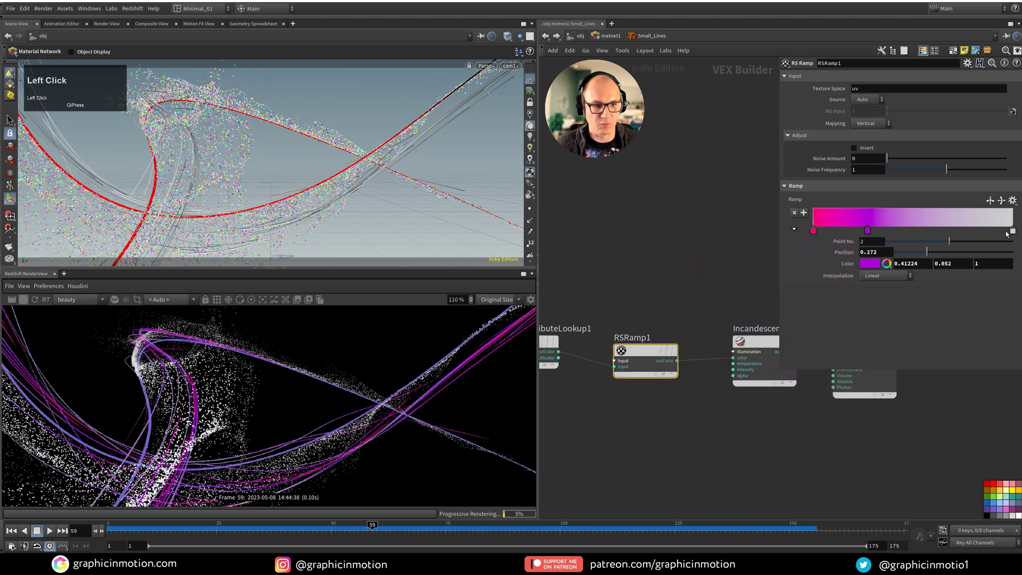
- Set the color of the ramp's last point to cyan, -0.0843333, 0.668667, 0.915667
click(1012, 231)
click(869, 262)
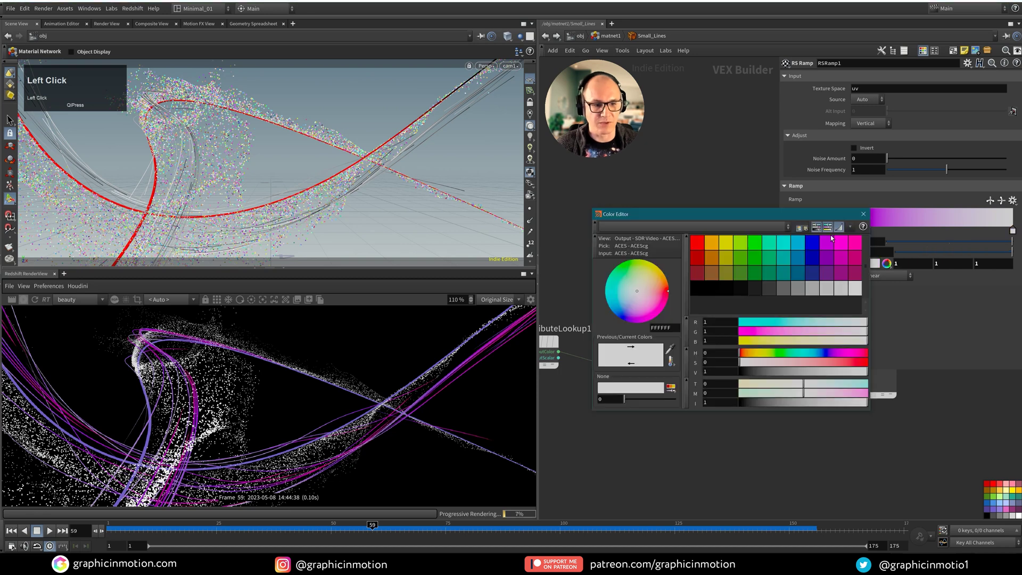
click(797, 241)
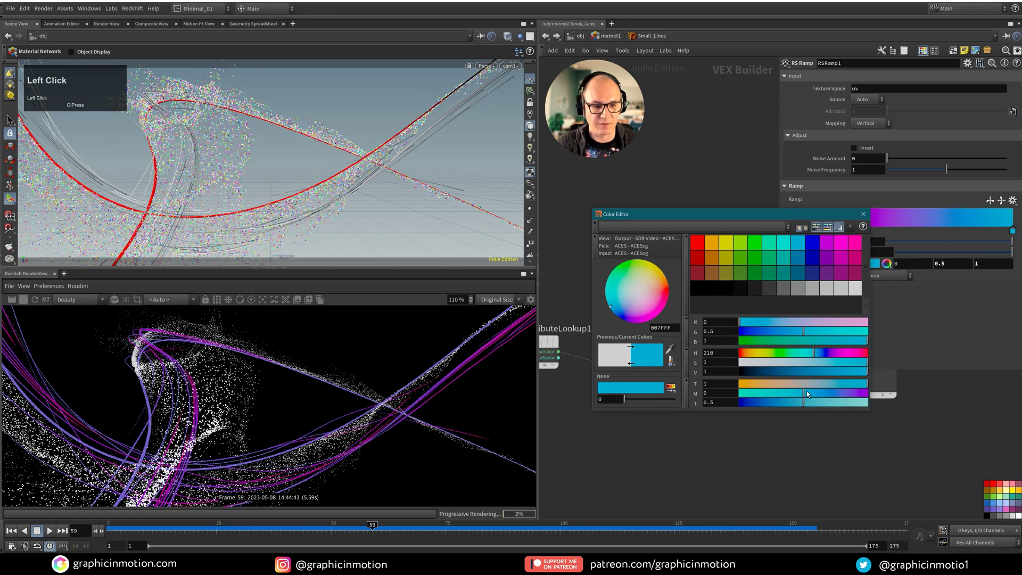
drag(806, 390, 791, 394)
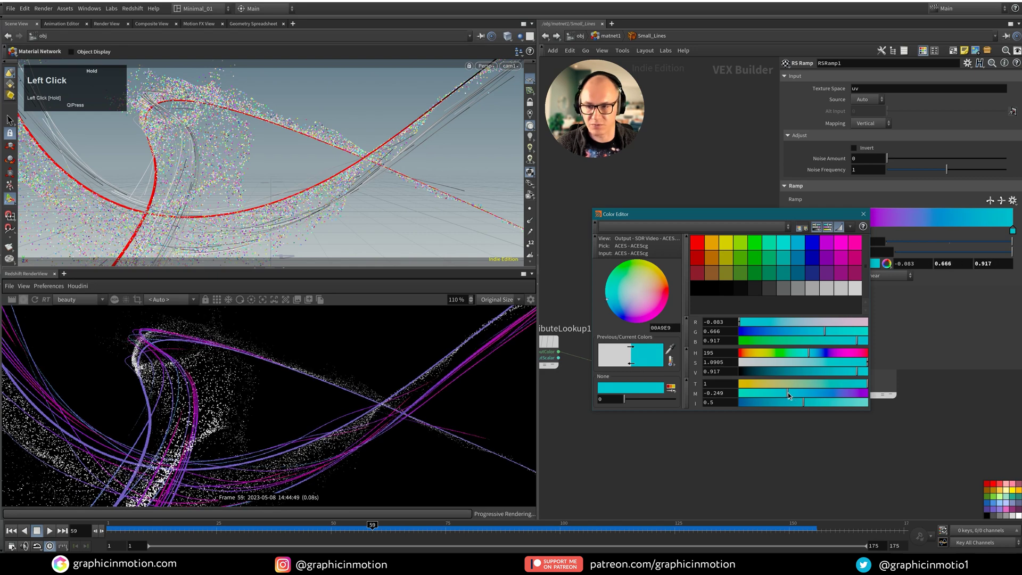
click(864, 215)
- At frame 80, move the purple ramp point to position 0.256 and set its color to 0.44696, 0.108, 1
drag(374, 524, 468, 532)
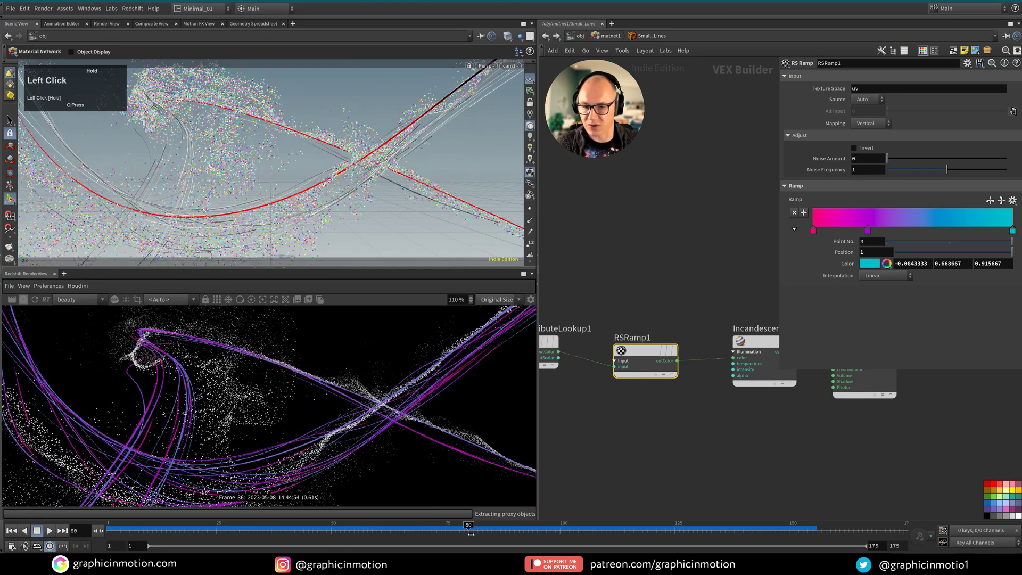
click(867, 230)
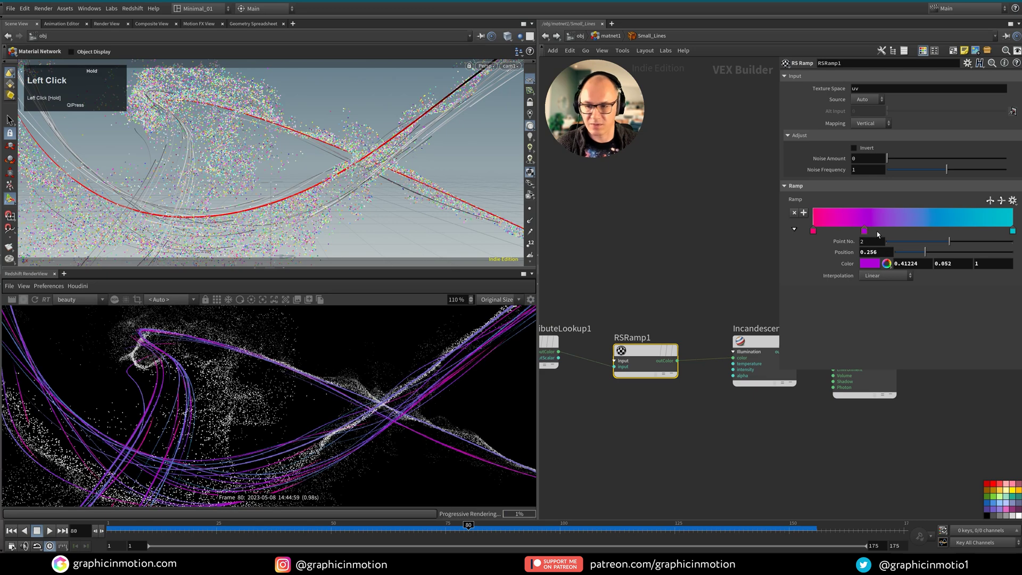
click(1013, 231)
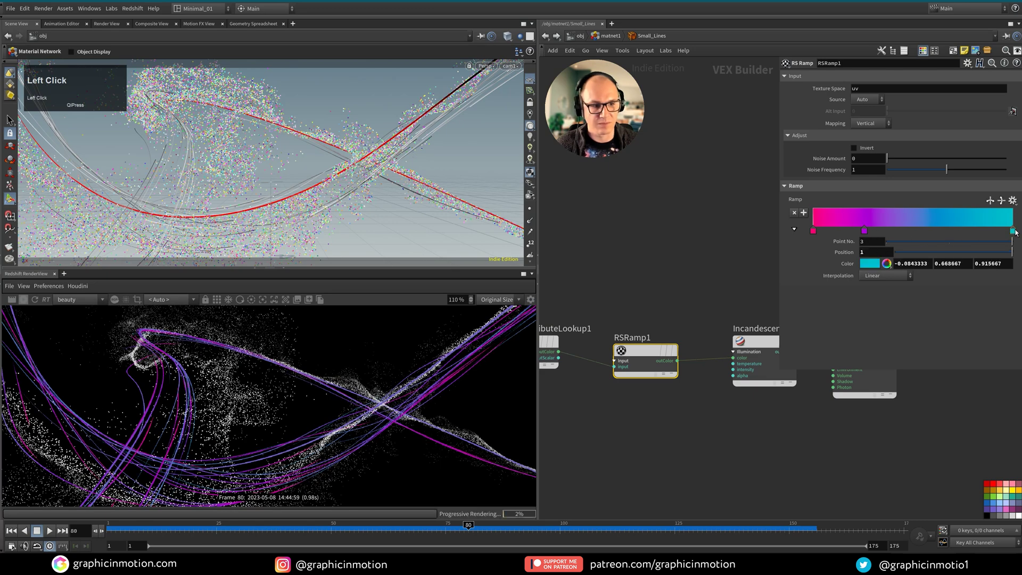
click(865, 232)
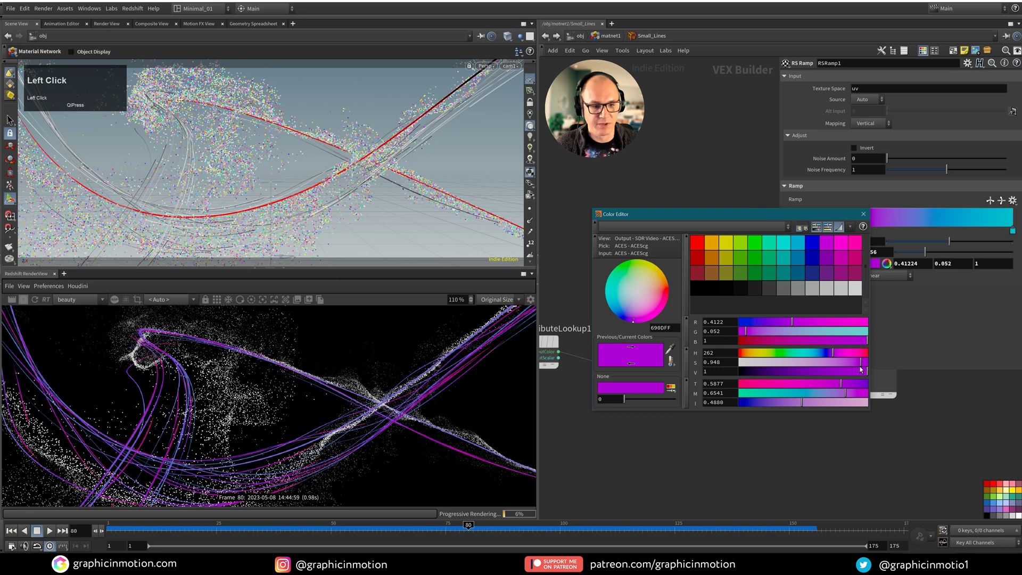
drag(860, 366, 854, 362)
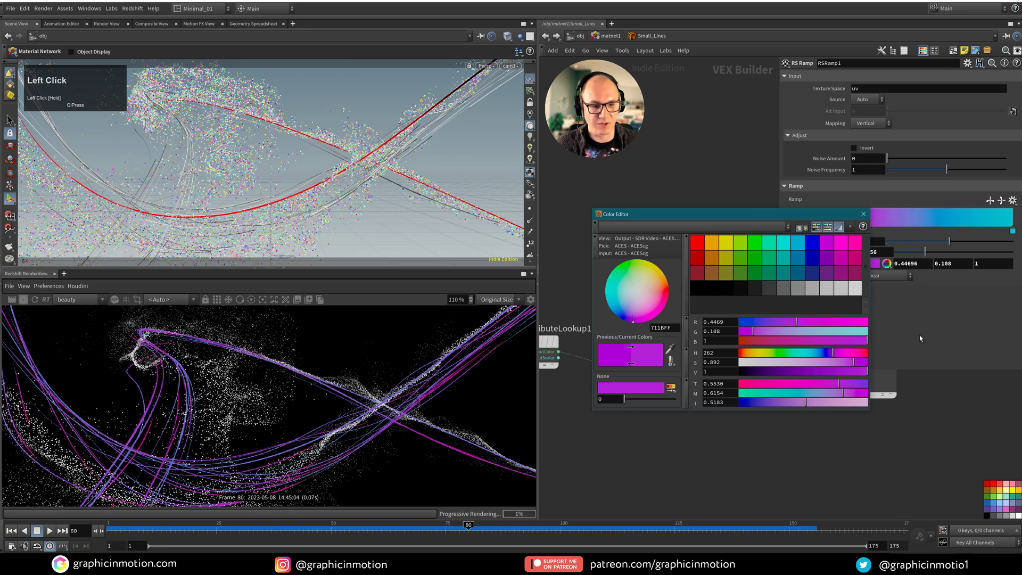
click(863, 213)
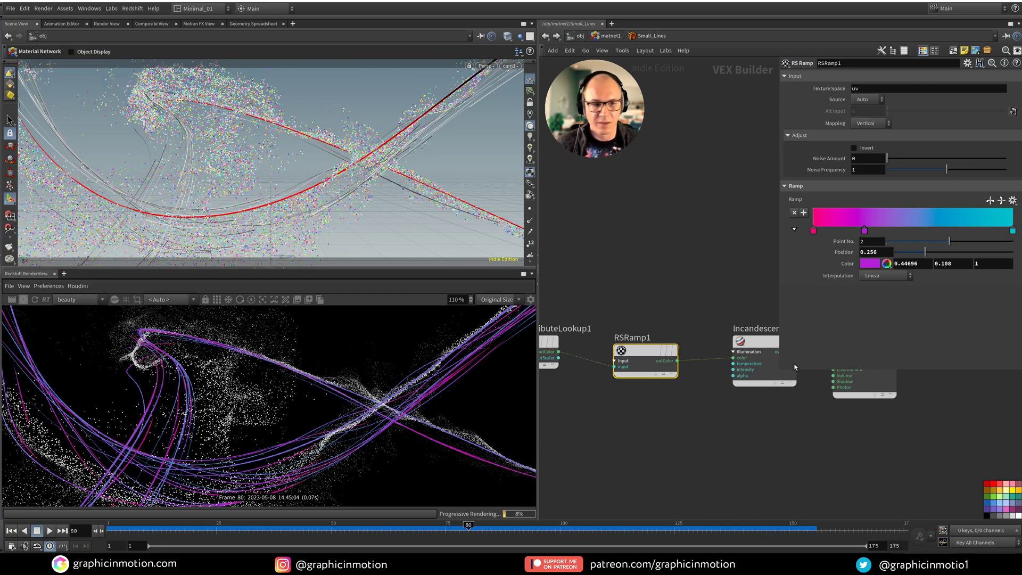
- Set the alpha of the Incandescent1 node in the Small_Lines material to 0.75
middle_drag(746, 321, 684, 334)
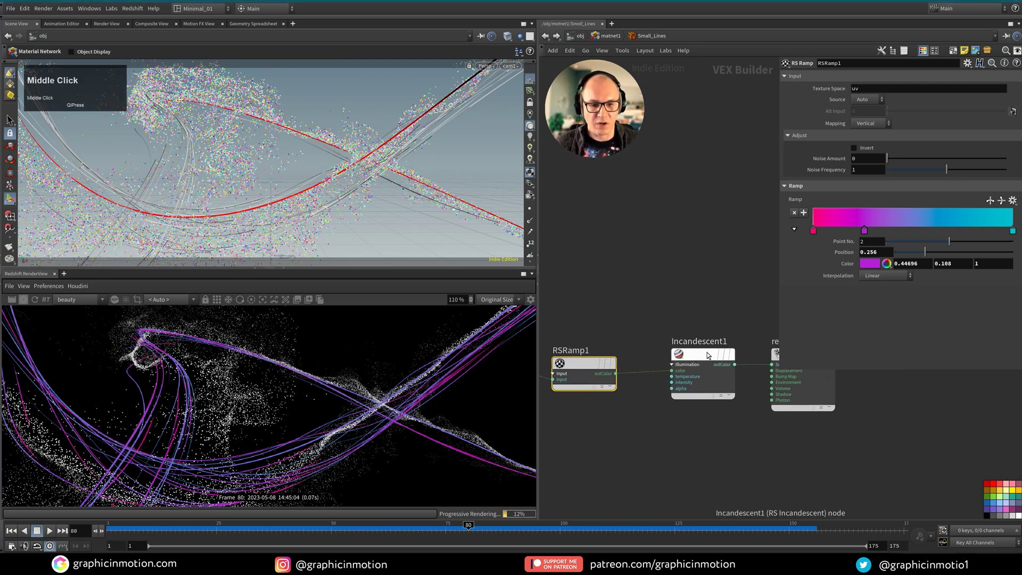
click(721, 342)
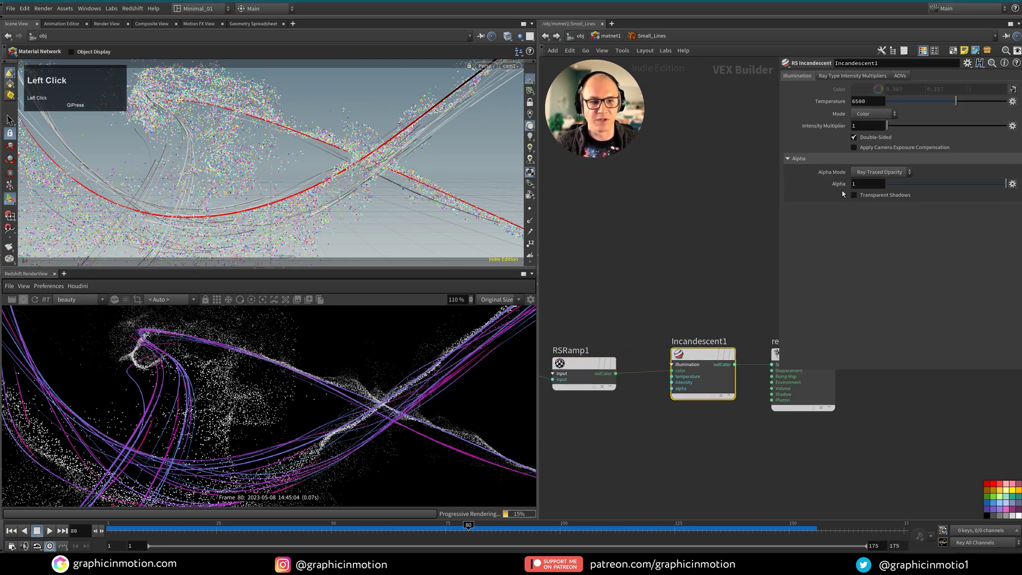
click(854, 183)
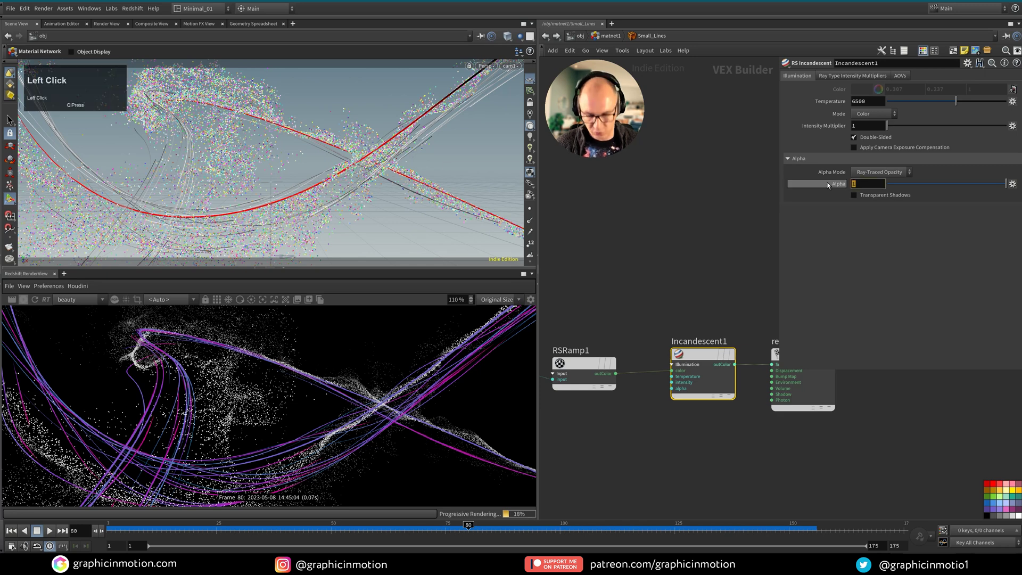
text(0.75)
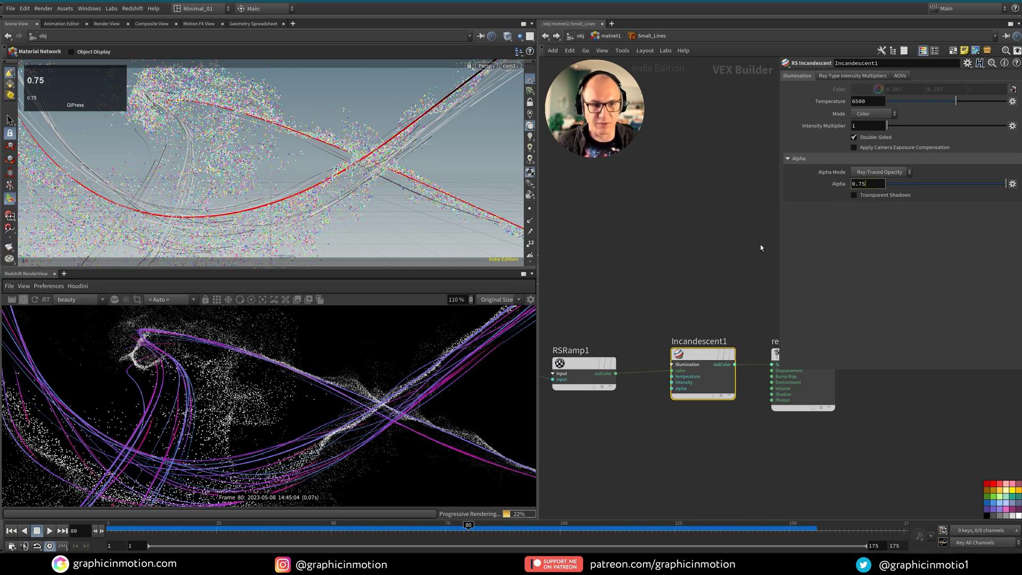
click(749, 244)
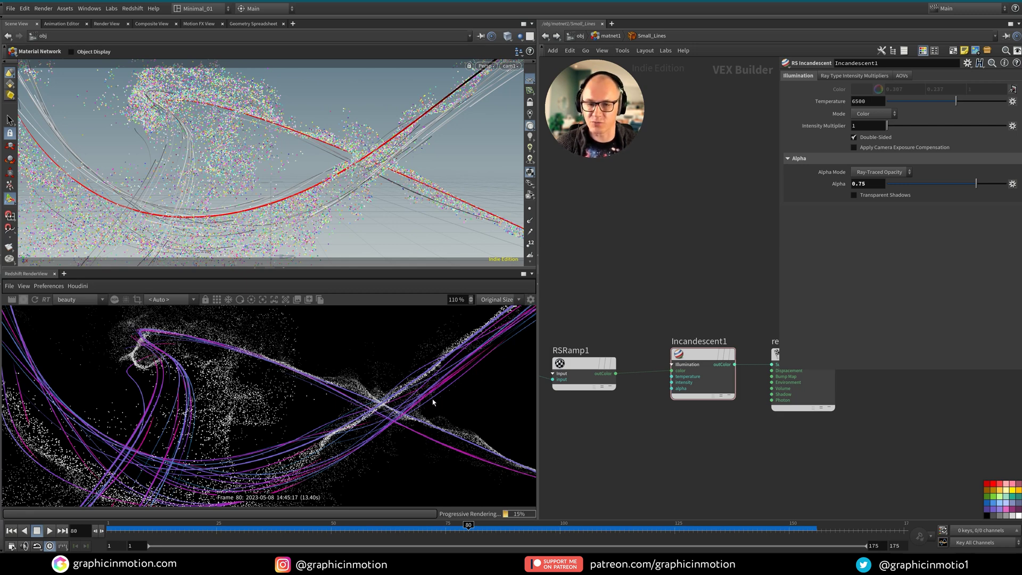
- Duplicate the Small_Lines material in matnet1, rename the copy Particles and place it below the other materials
scroll(700, 444, down, 2)
click(654, 340)
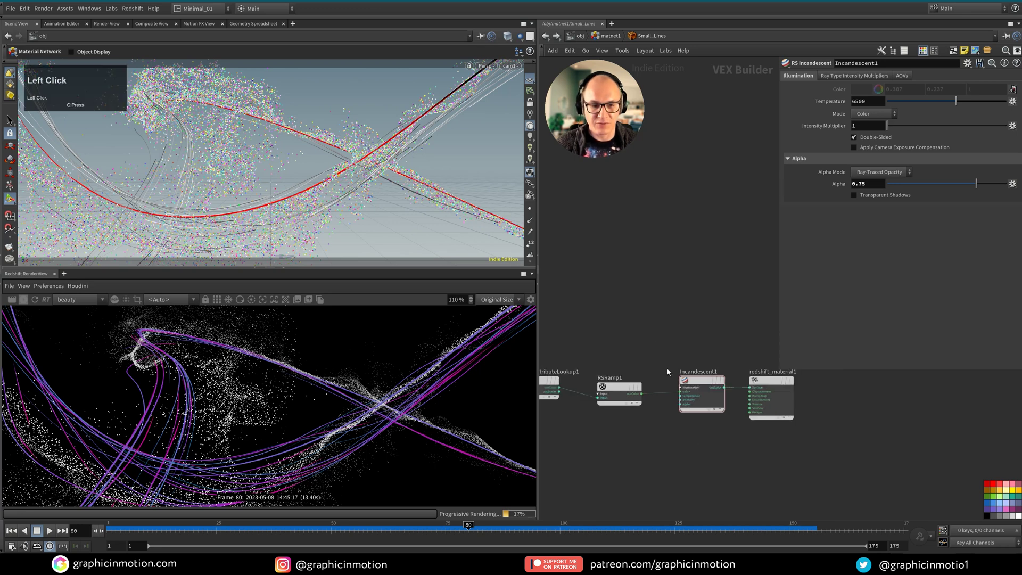
key(u)
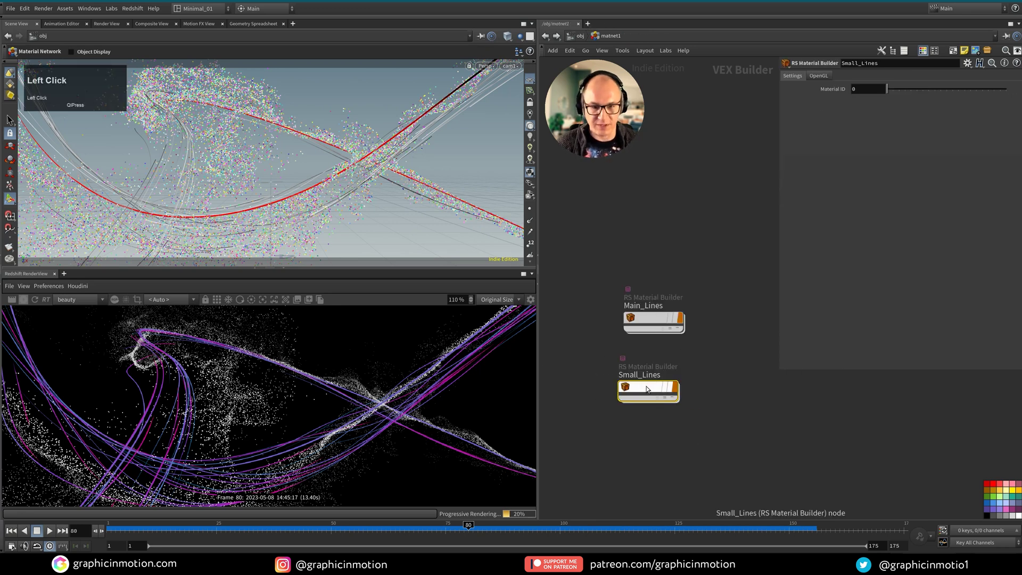
click(654, 381)
alt+drag(653, 381, 658, 452)
double_click(644, 429)
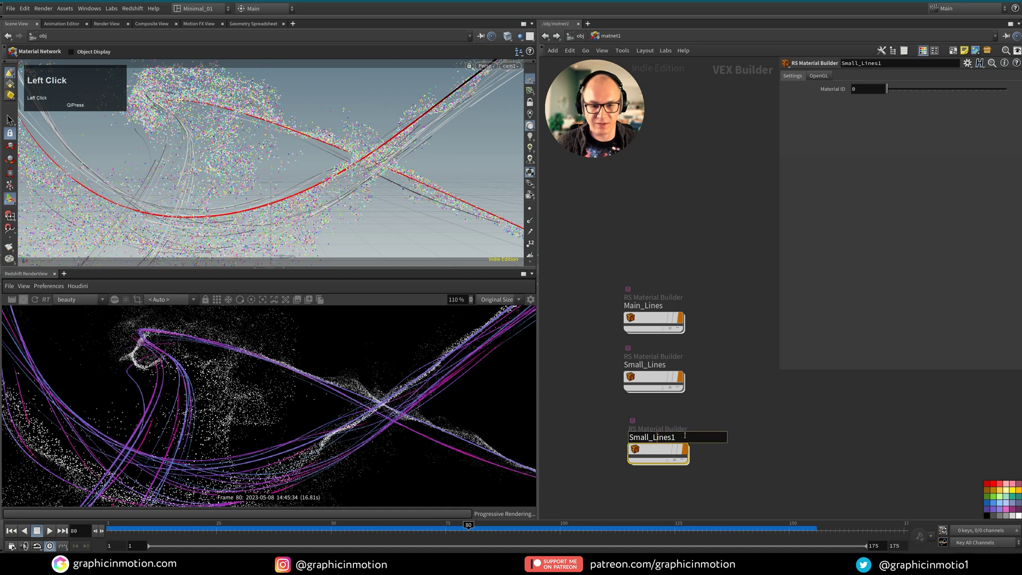
text(Part)
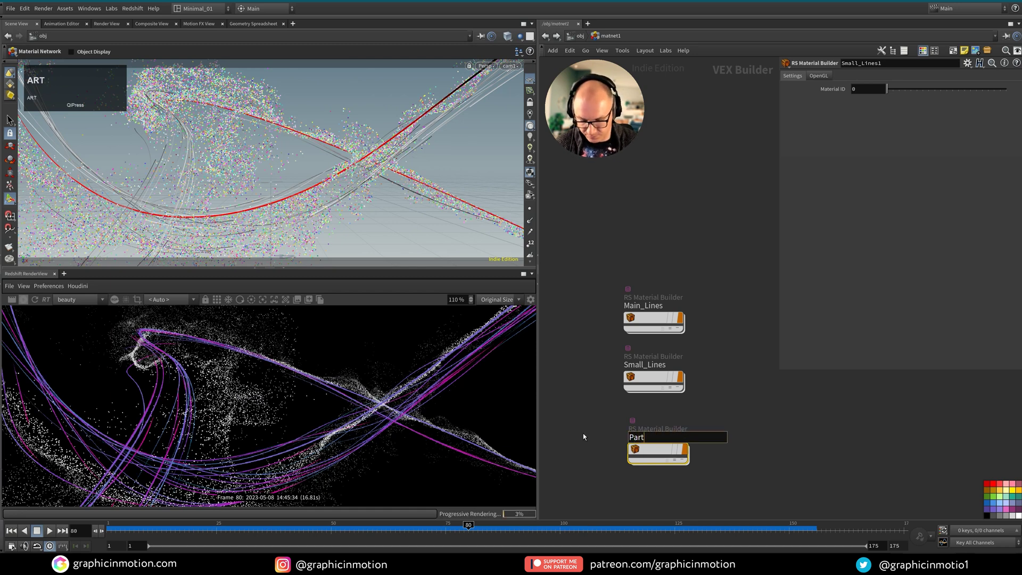
text(icles)
drag(661, 452, 656, 442)
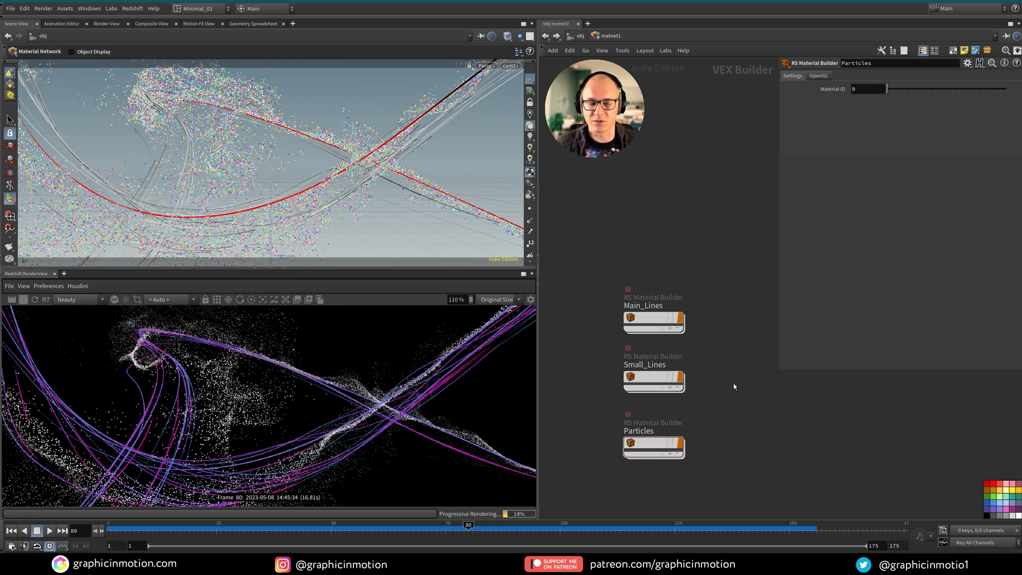
- Examine the point attribute and ramp settings inside the Particles material, and return to matnet1
double_click(645, 445)
click(603, 263)
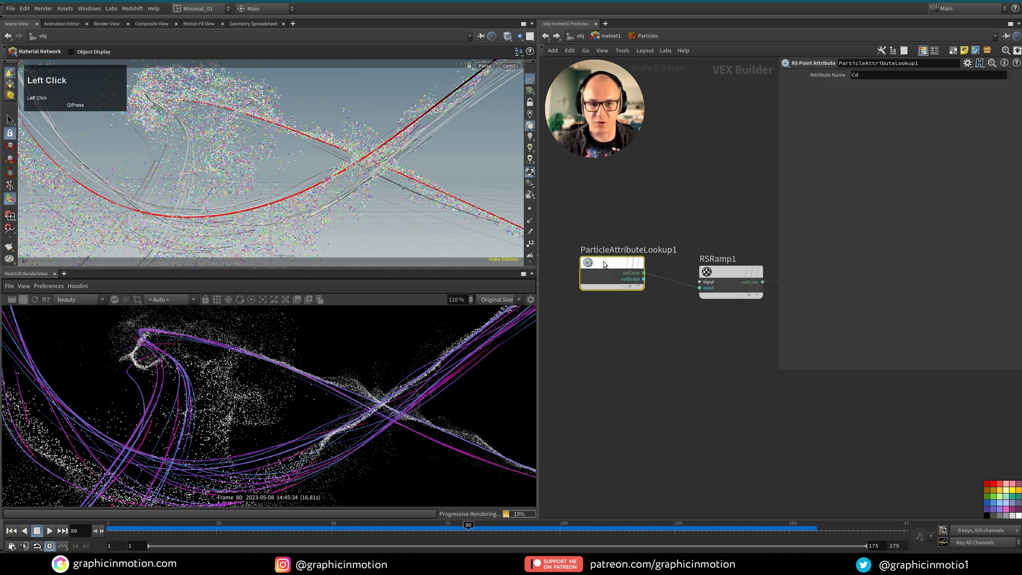
middle_drag(725, 237, 665, 293)
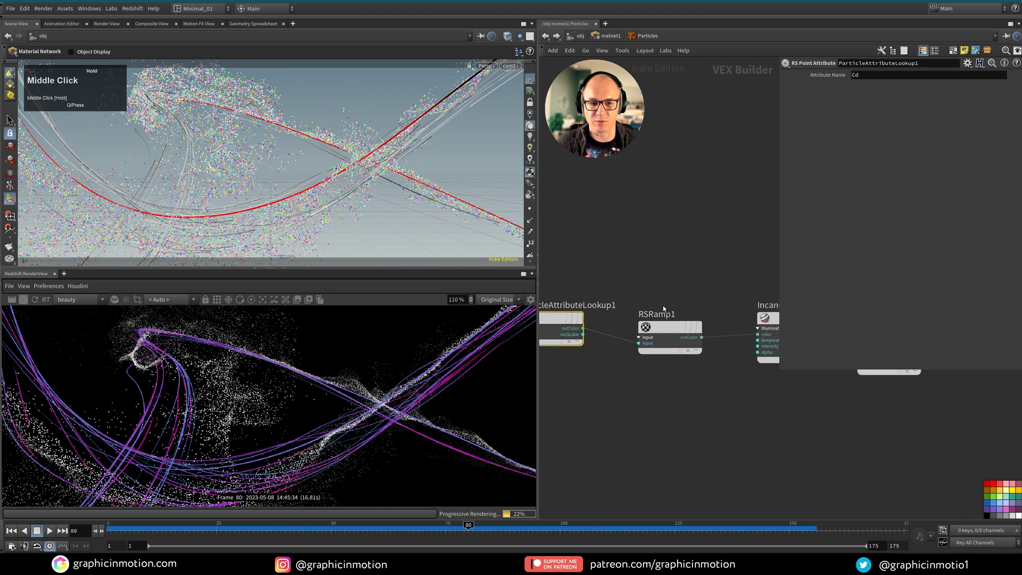
click(669, 328)
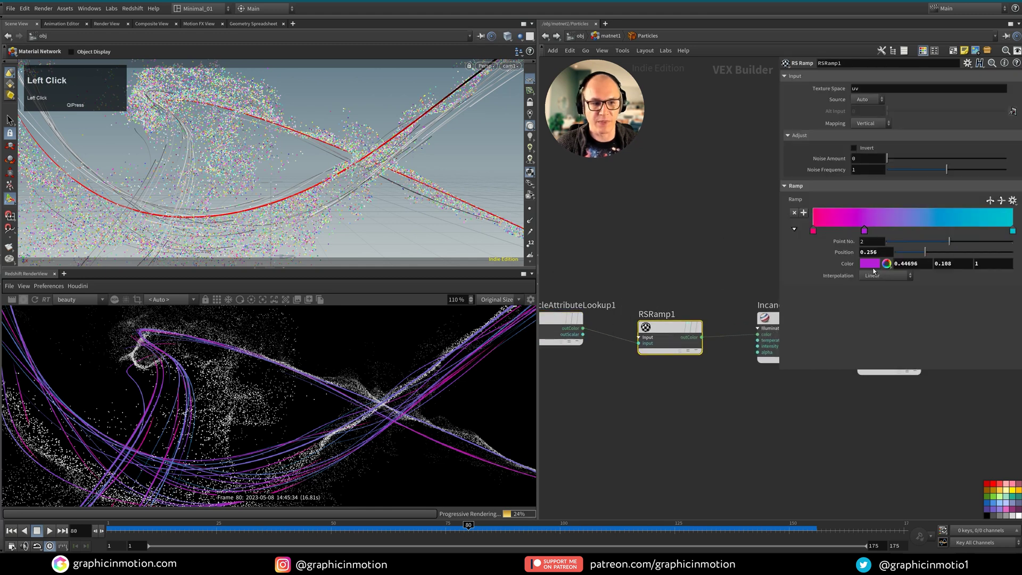
key(u)
click(726, 432)
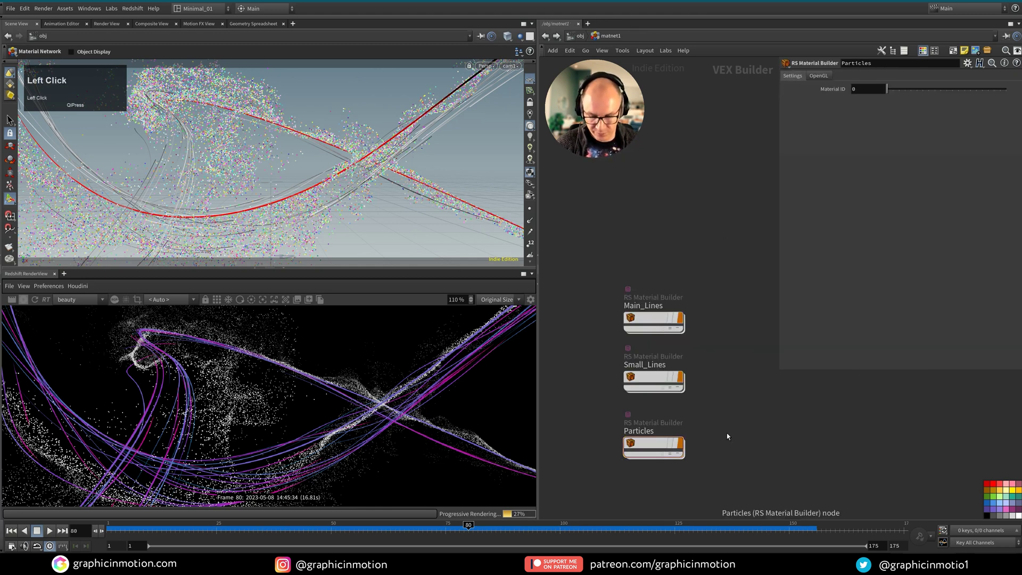
- Assign the material /obj/matnet1/Particles to the Particles geometry object
key(u)
click(590, 375)
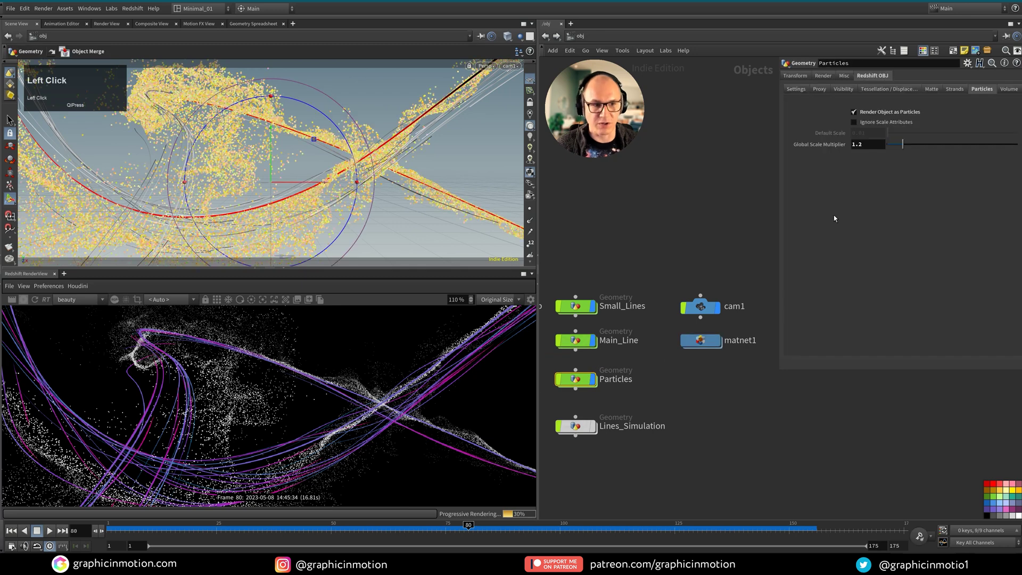
click(823, 75)
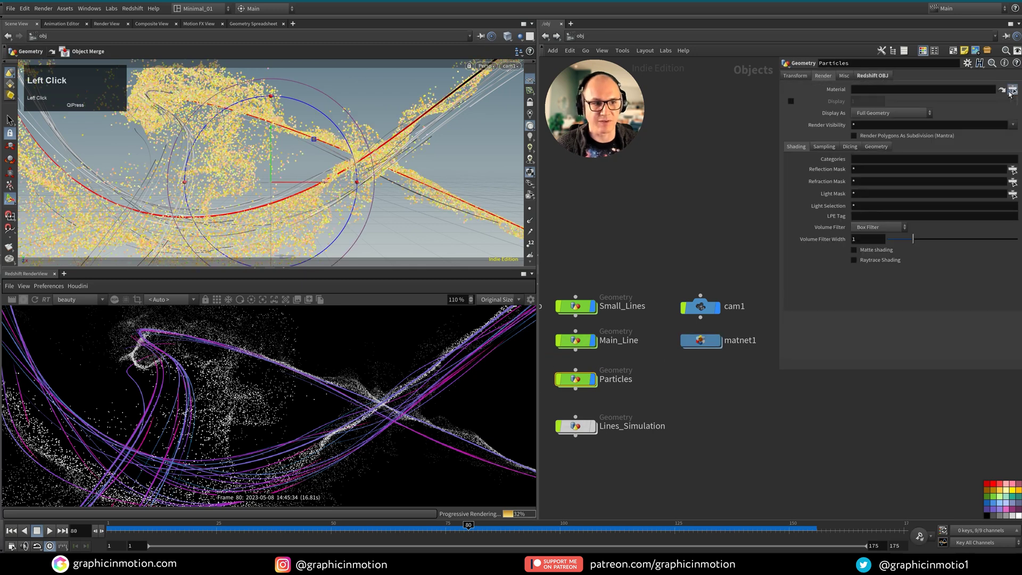
click(1012, 90)
drag(1007, 16, 786, 176)
click(781, 234)
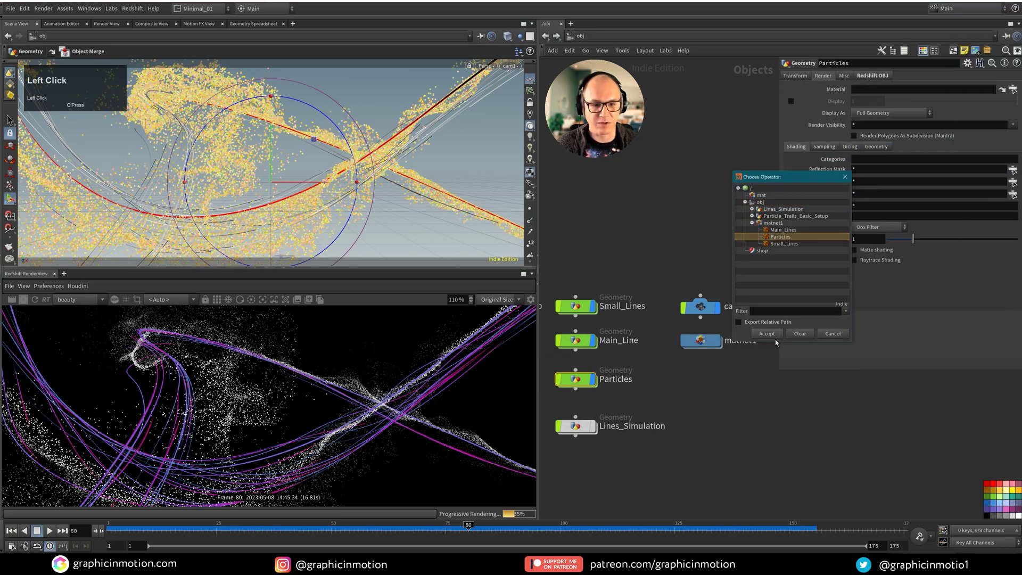
click(769, 337)
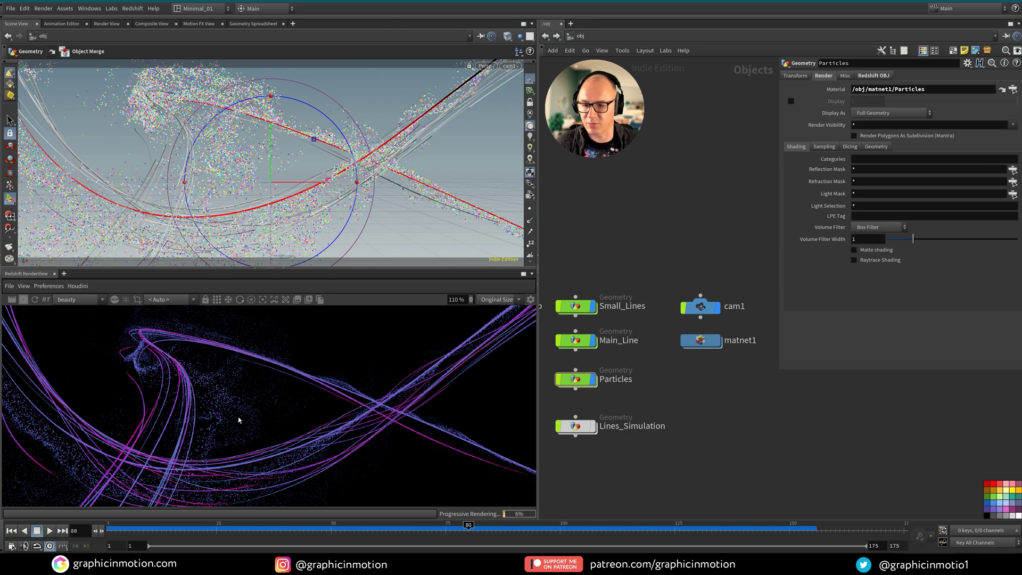
- In the Particles material's ramp, shift the purple point toward the cyan end and move the cyan point to position 0.769333
double_click(700, 340)
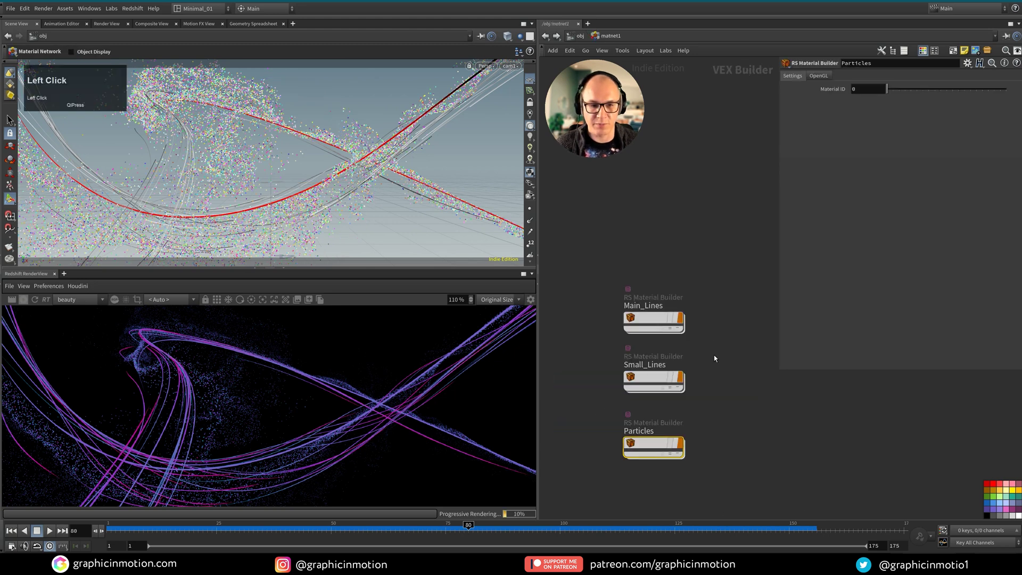
double_click(646, 442)
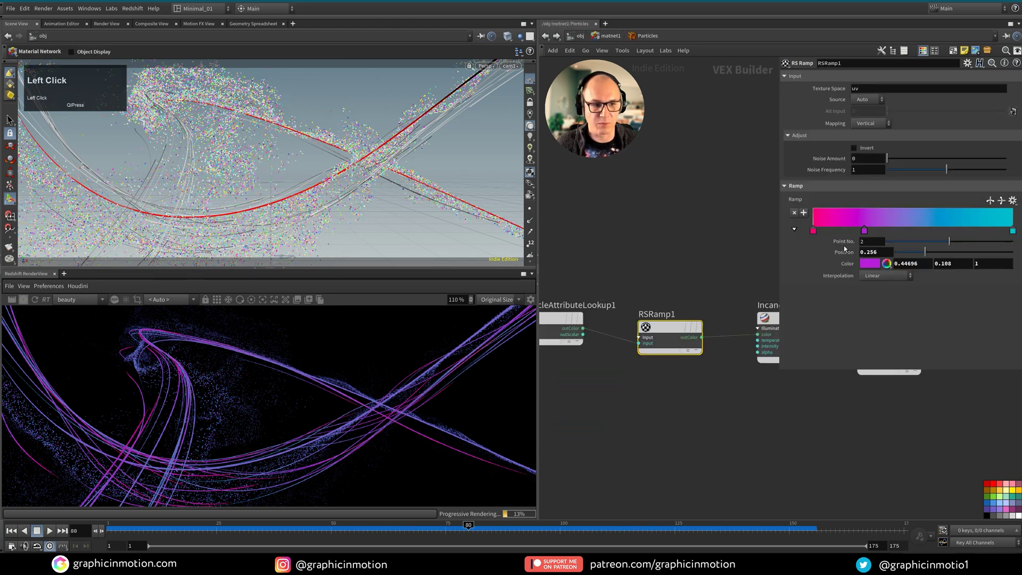
drag(864, 235, 885, 234)
drag(1013, 232, 962, 231)
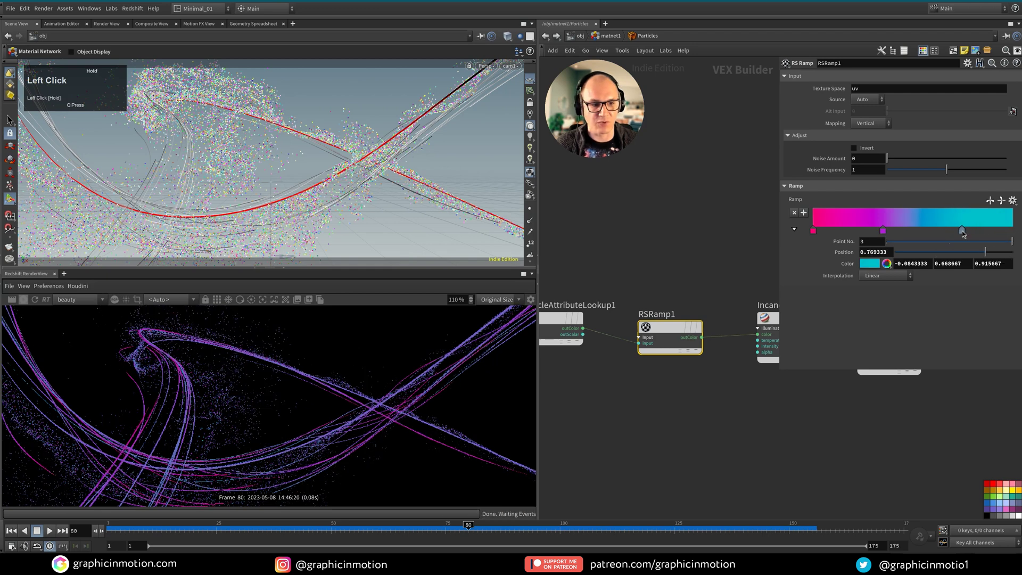
- Add a pale blue end point to the Particles ramp, place it at position 0.817333, and shift the cyan point toward the purple one
click(1011, 232)
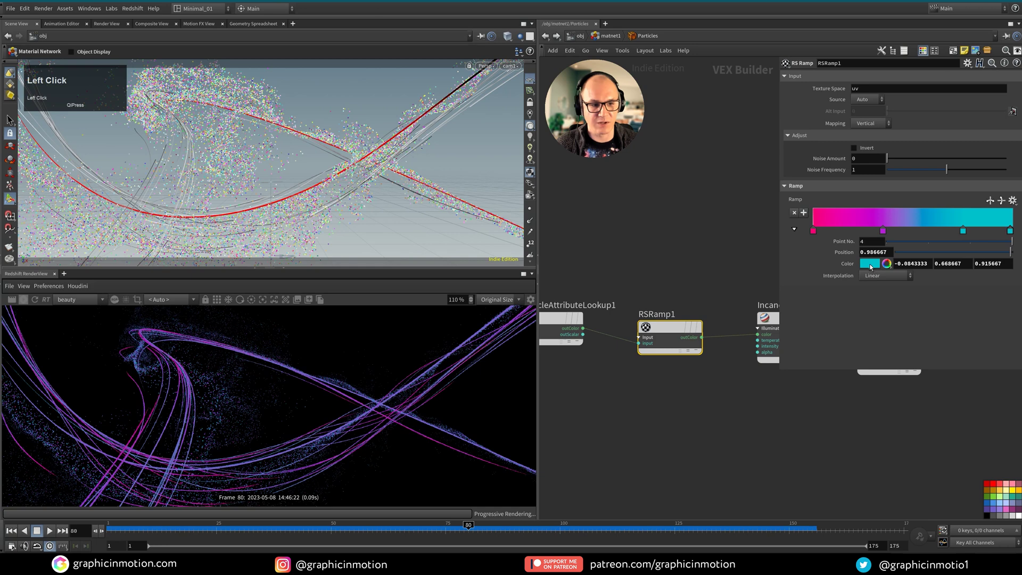
click(870, 265)
drag(856, 367, 770, 366)
click(862, 215)
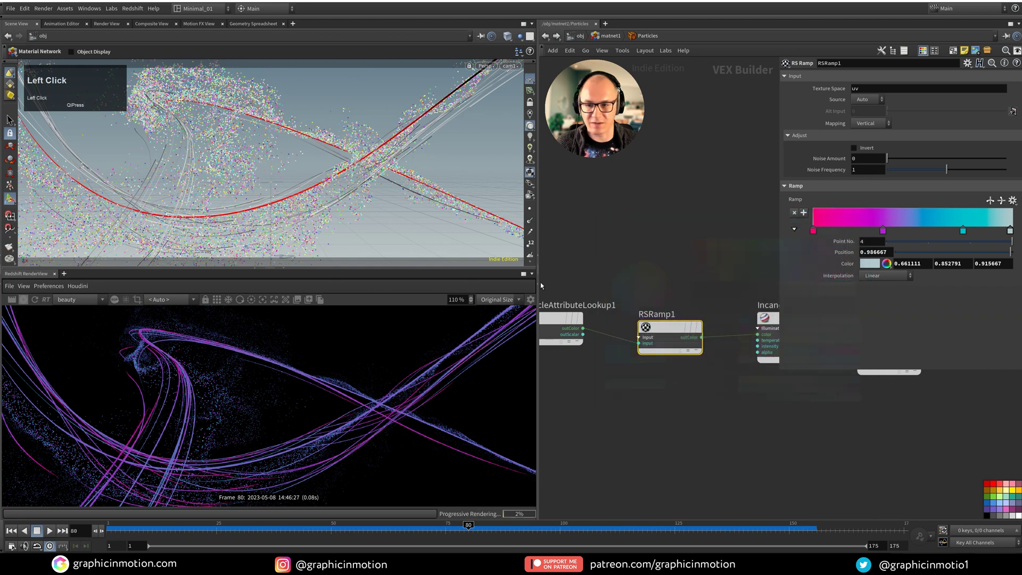
mouse_move(1010, 230)
mouse_down()
mouse_move(947, 230)
mouse_move(975, 230)
mouse_up()
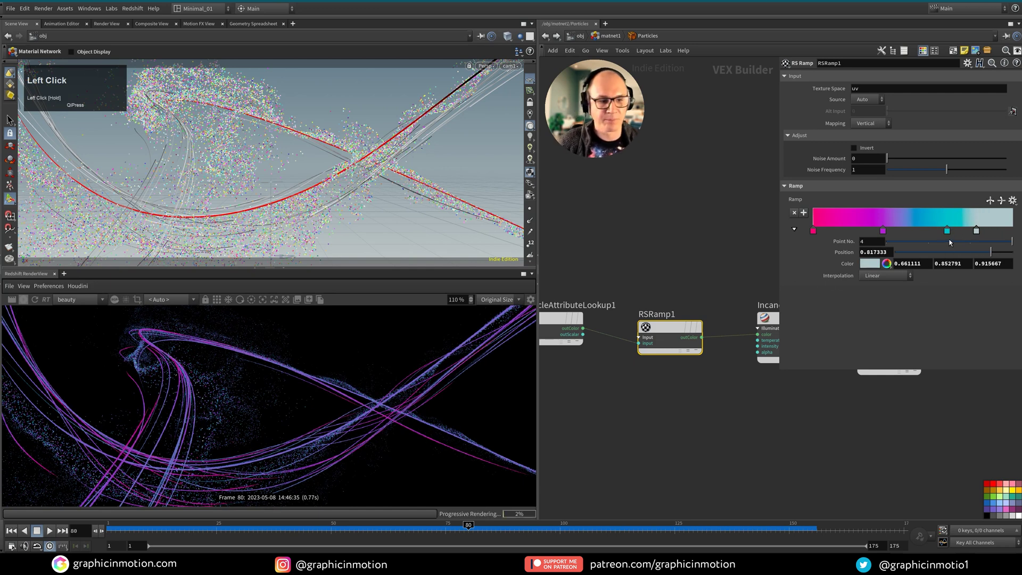
drag(947, 230, 936, 231)
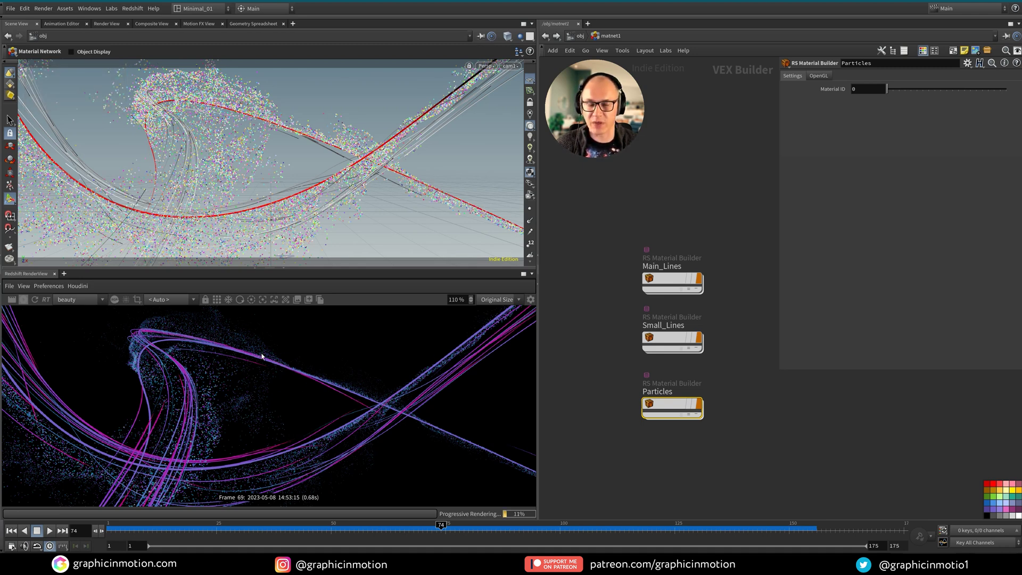
- Show the render view's display settings, collapse the Optical group and disable Bloom
click(530, 299)
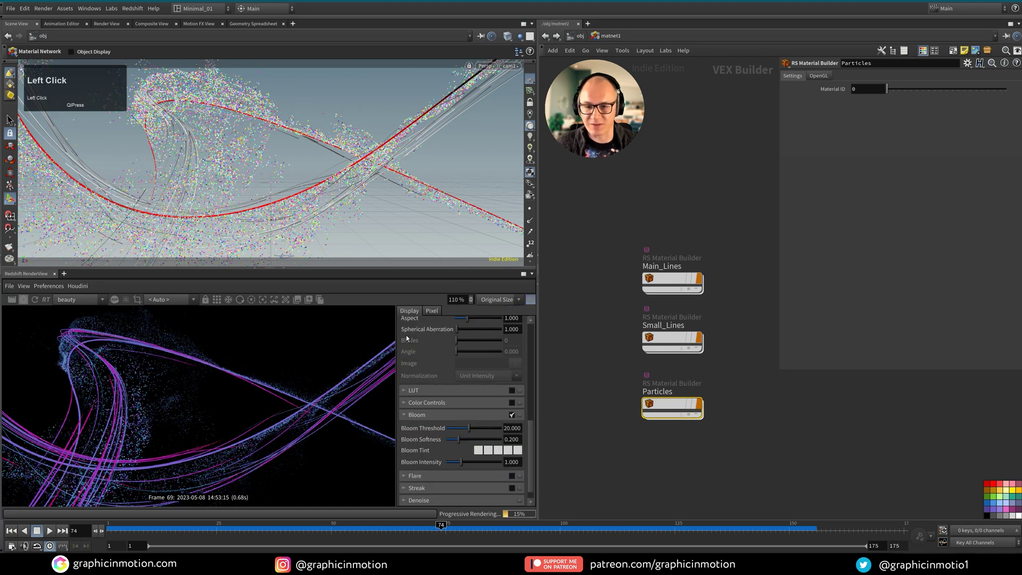
drag(530, 441, 537, 337)
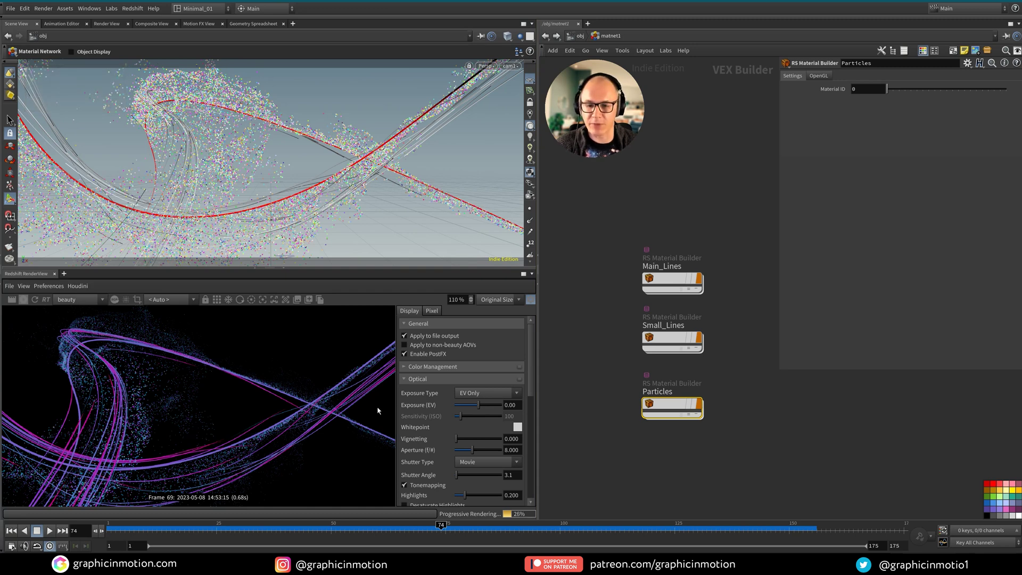
click(403, 379)
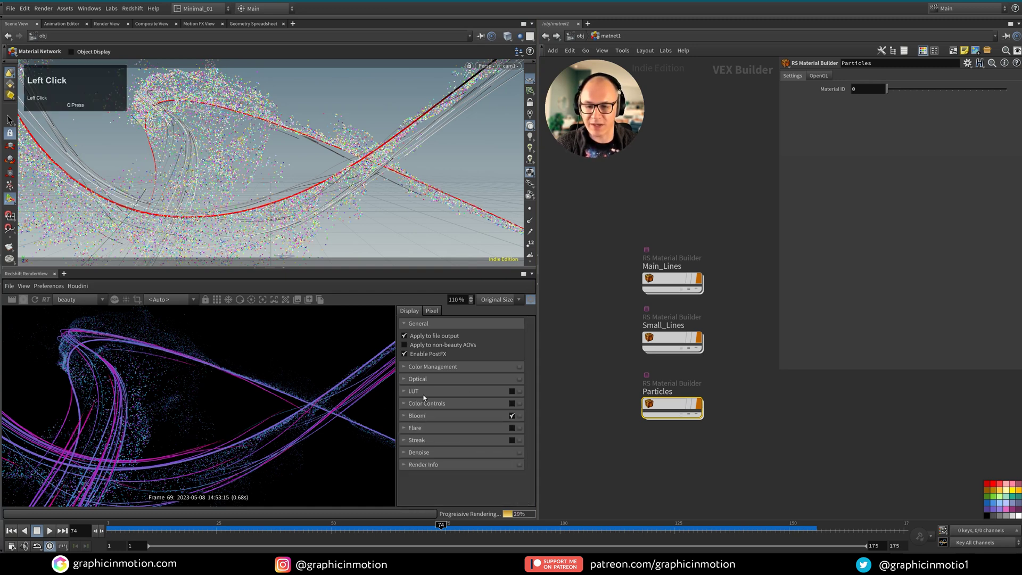
click(512, 416)
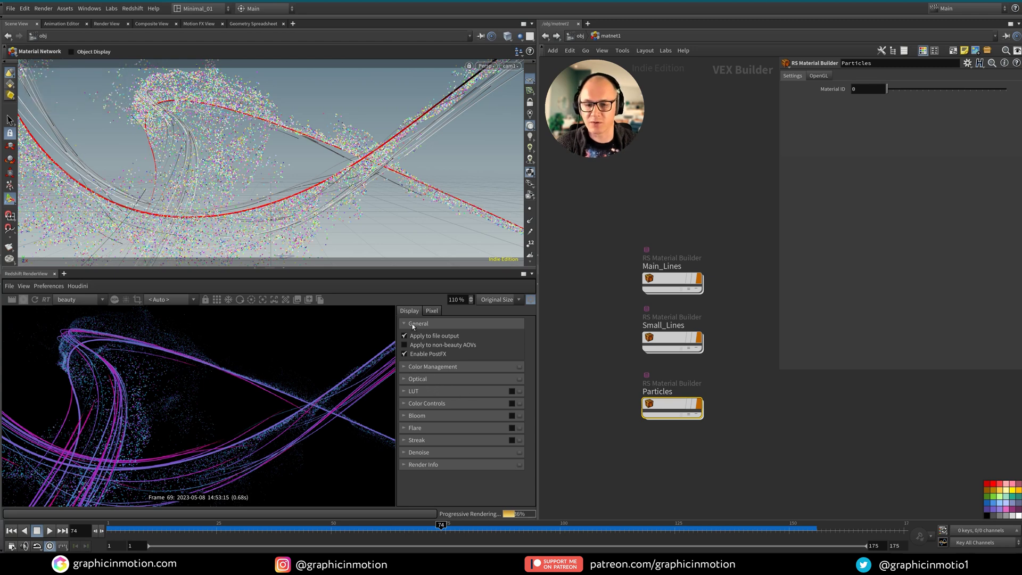
- Check the installed Redshift plugin version and the Houdini build it targets
click(132, 8)
click(165, 211)
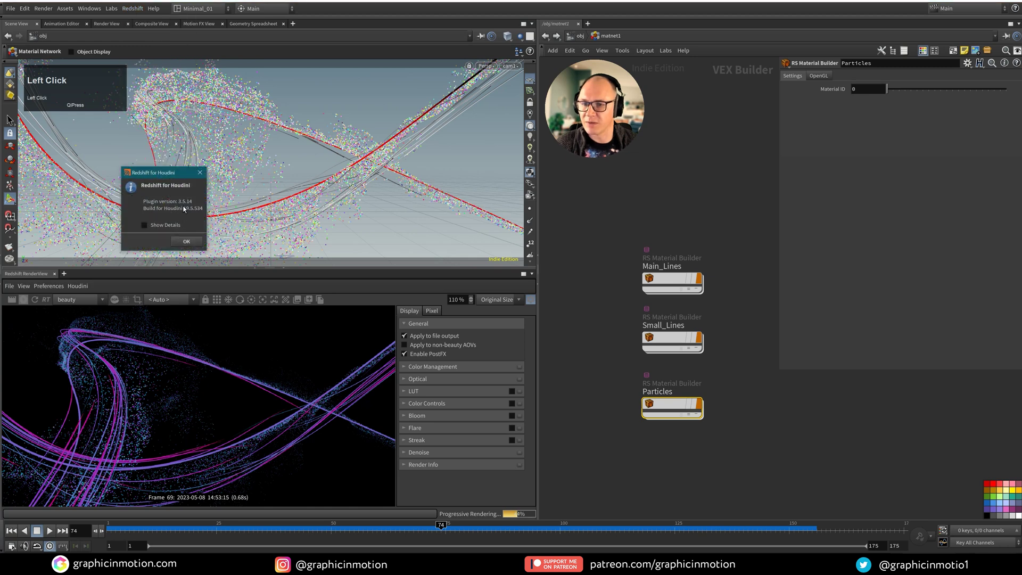
click(200, 173)
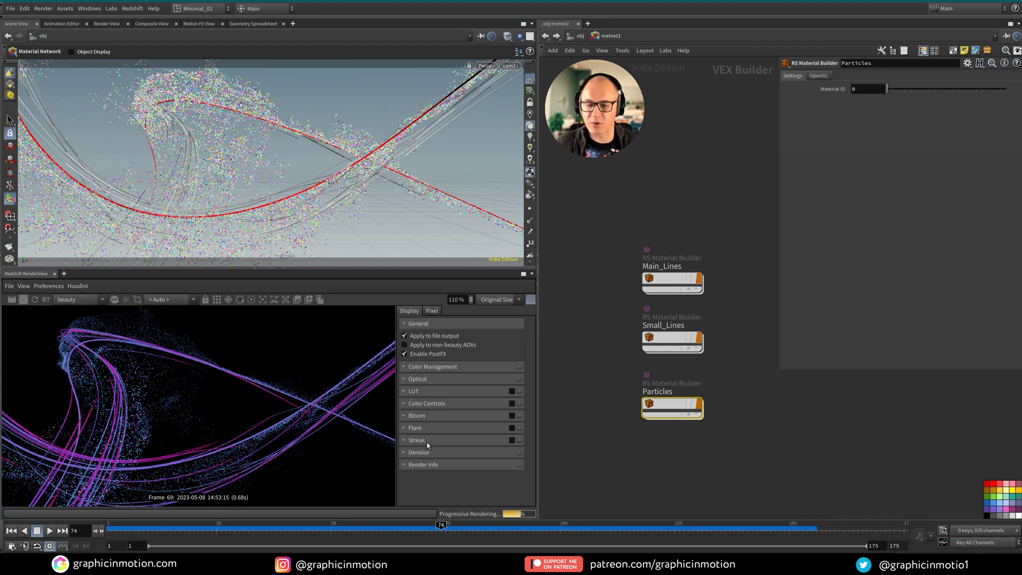
- Expand the Optical settings of the render view and set the Exposure (EV) to 1.5
click(404, 380)
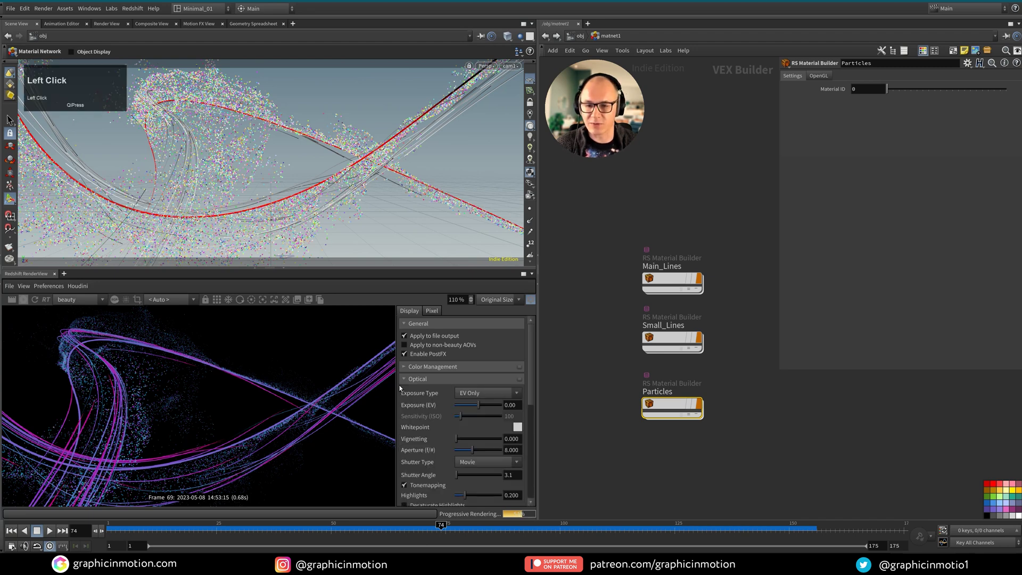
drag(532, 358, 534, 345)
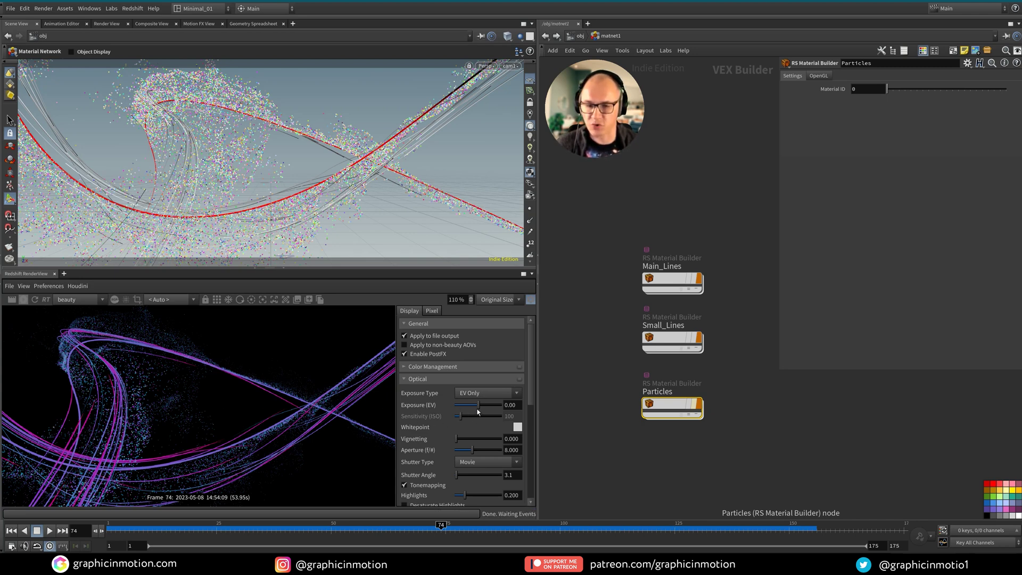
drag(477, 409, 489, 406)
click(511, 404)
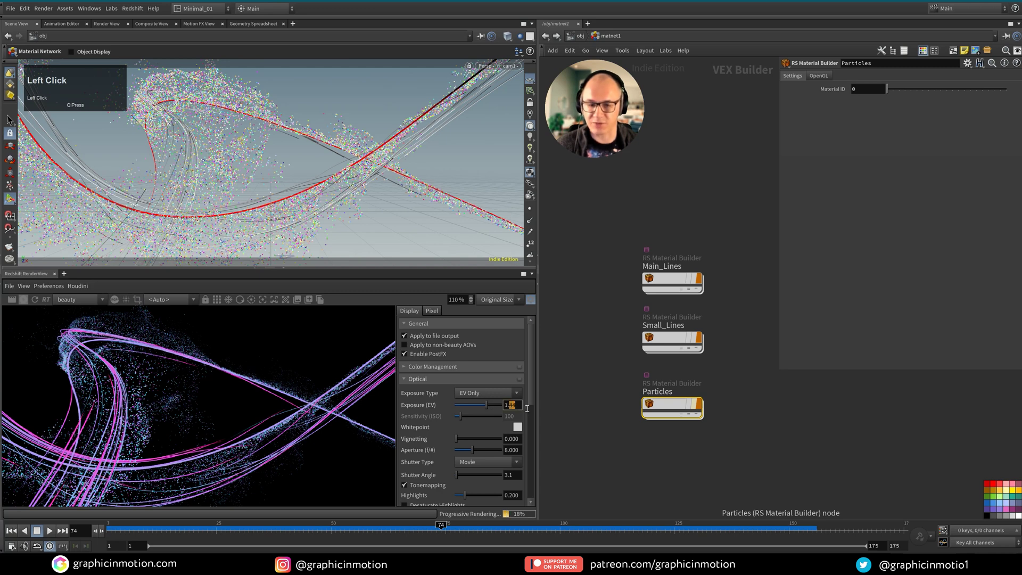
text(1.5)
click(470, 420)
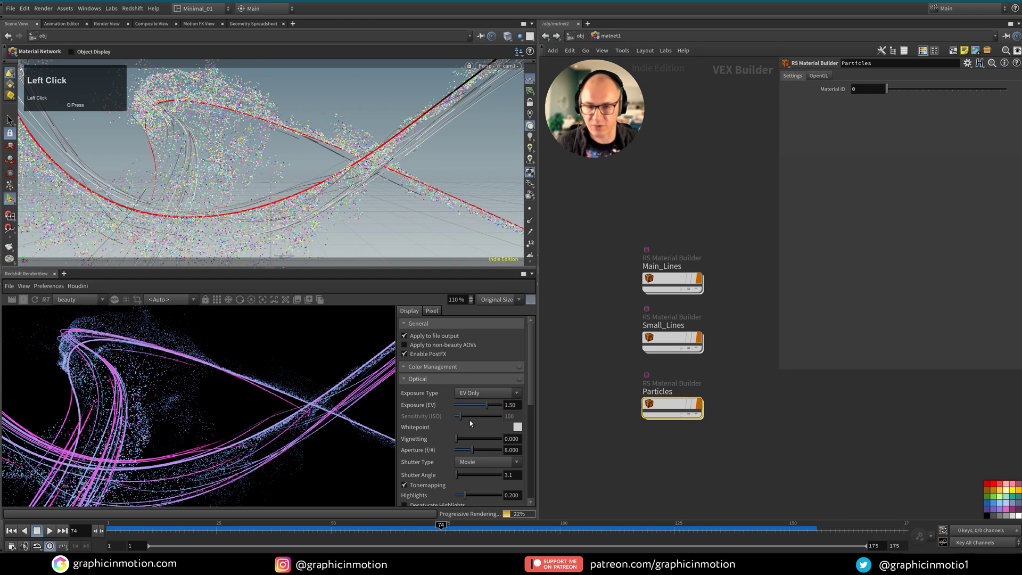
- Set the shutter type to Still and lower the aperture to 0.25 for a shallow depth of field
drag(532, 387, 533, 411)
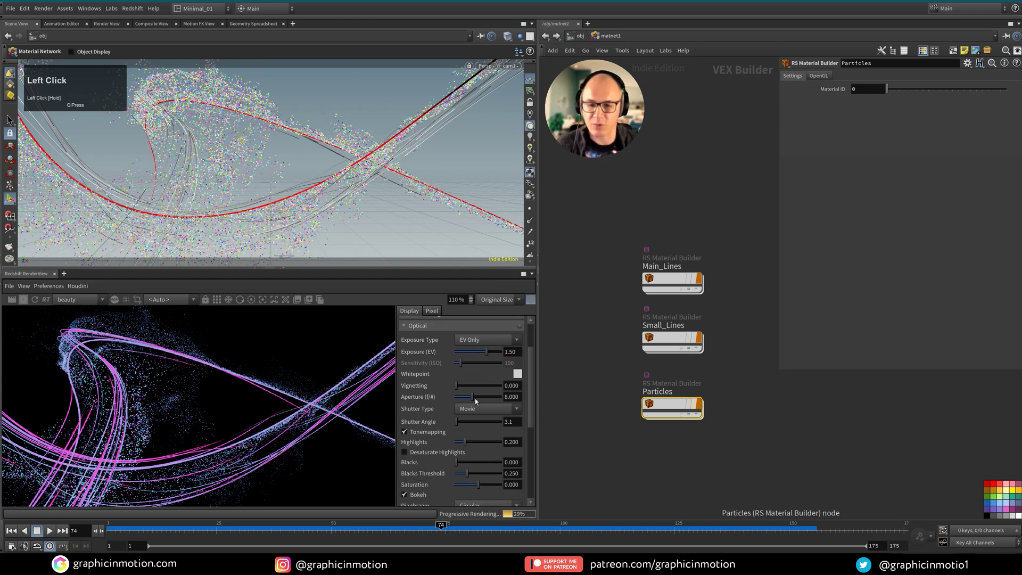
drag(472, 399, 455, 396)
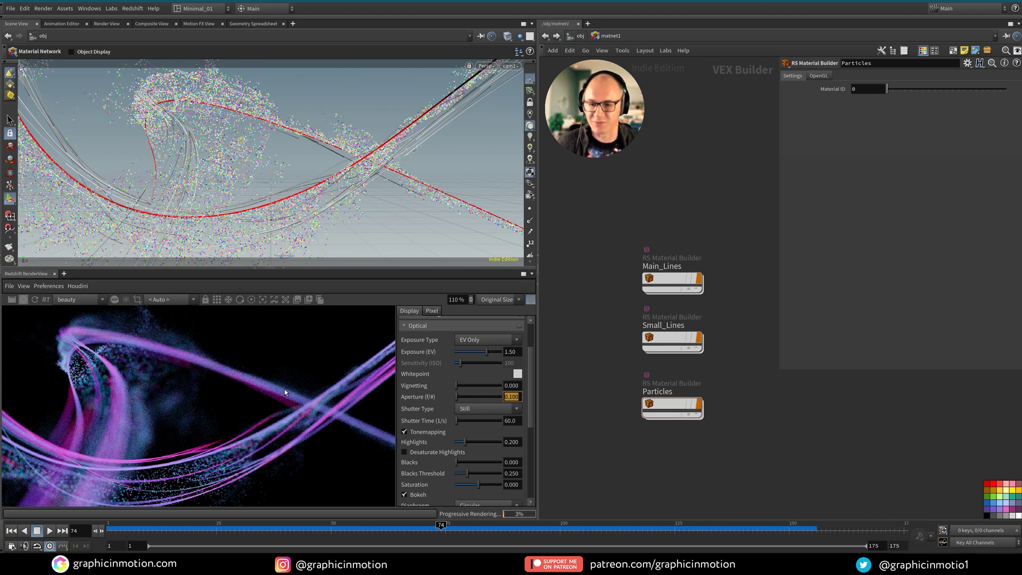
click(511, 396)
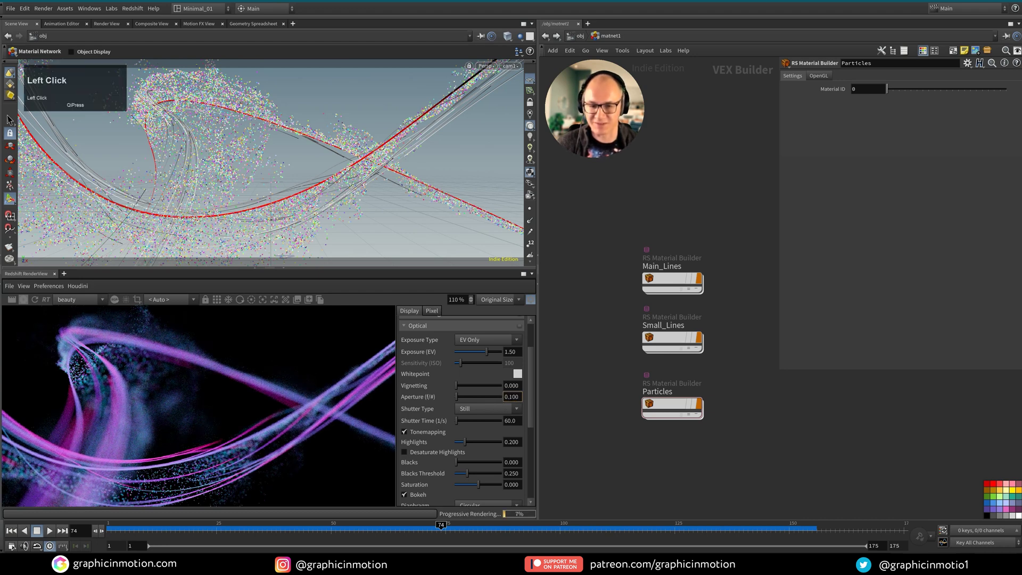
text(0)
key(Return)
click(512, 412)
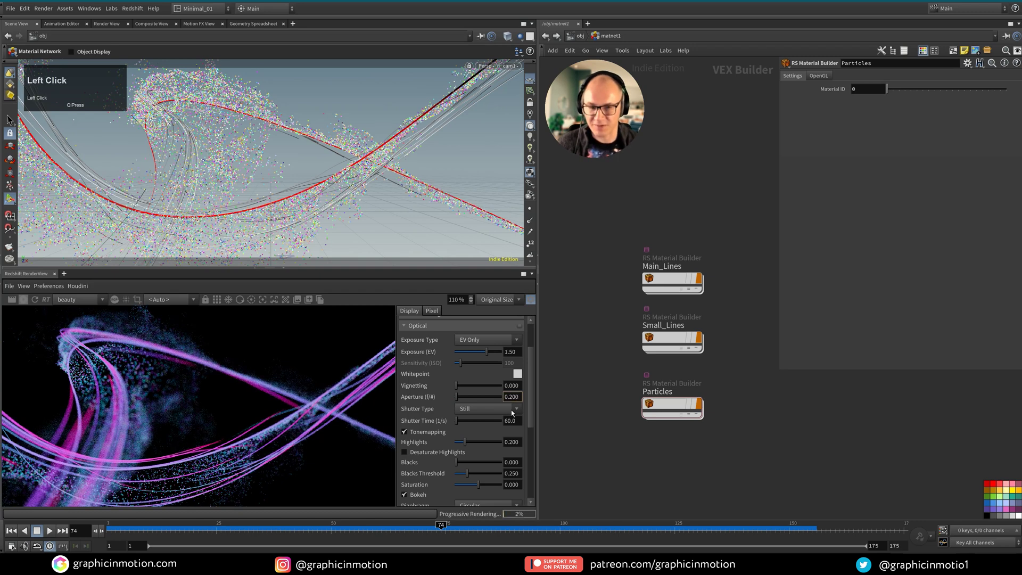
text(5)
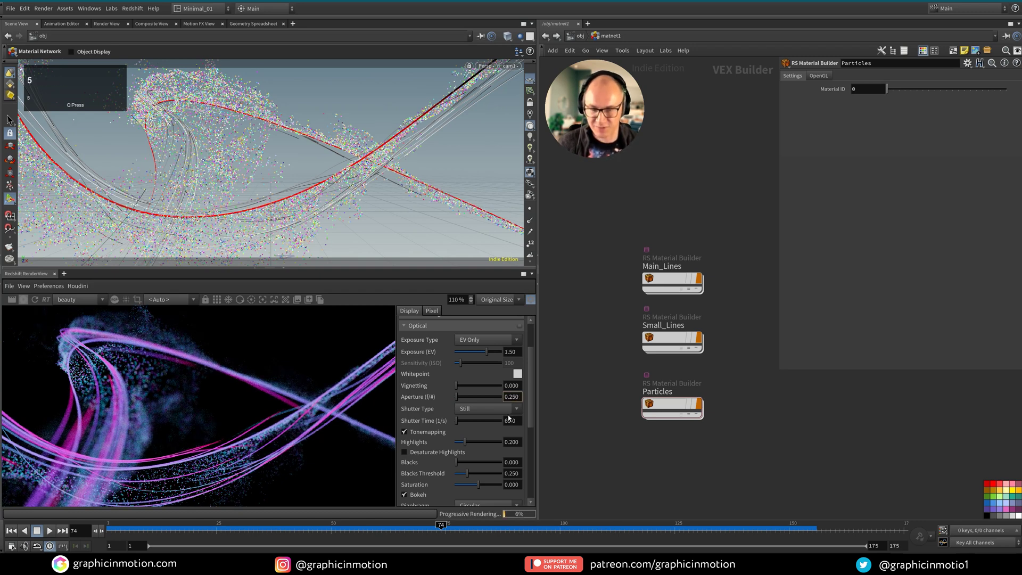
click(545, 427)
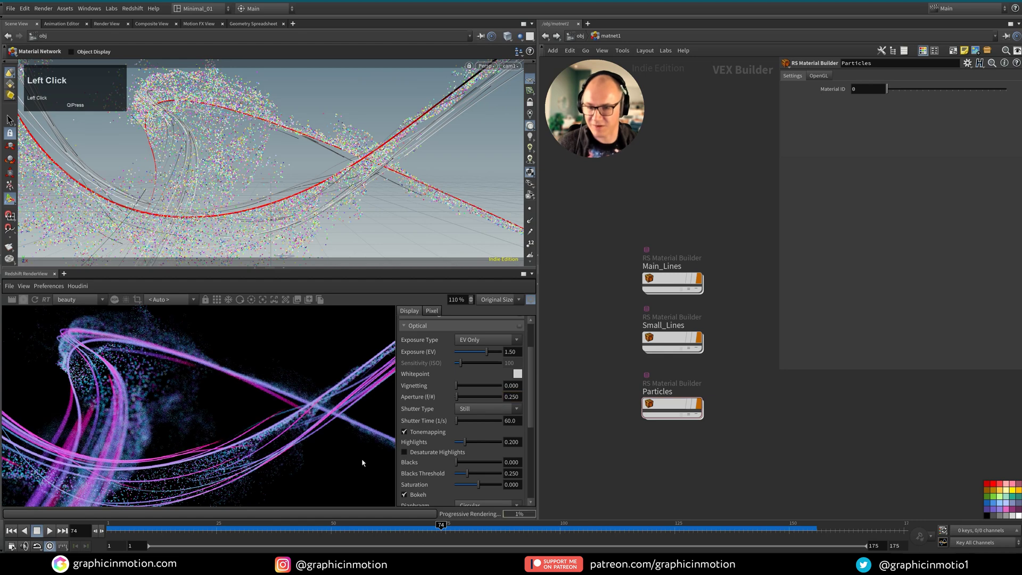
- Go to frame 85, view the render with the display settings hidden, and show the settings again
click(491, 528)
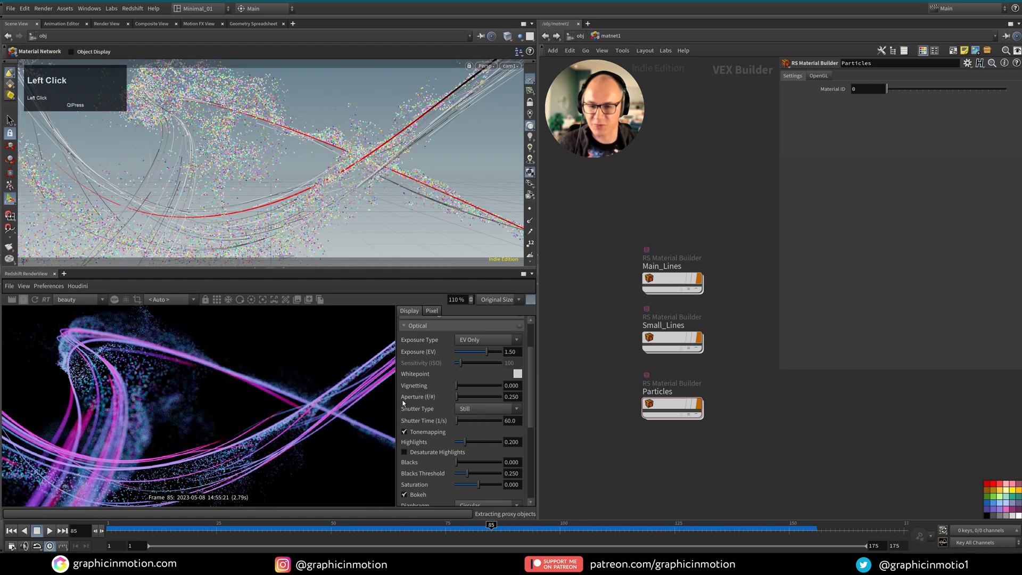
click(531, 299)
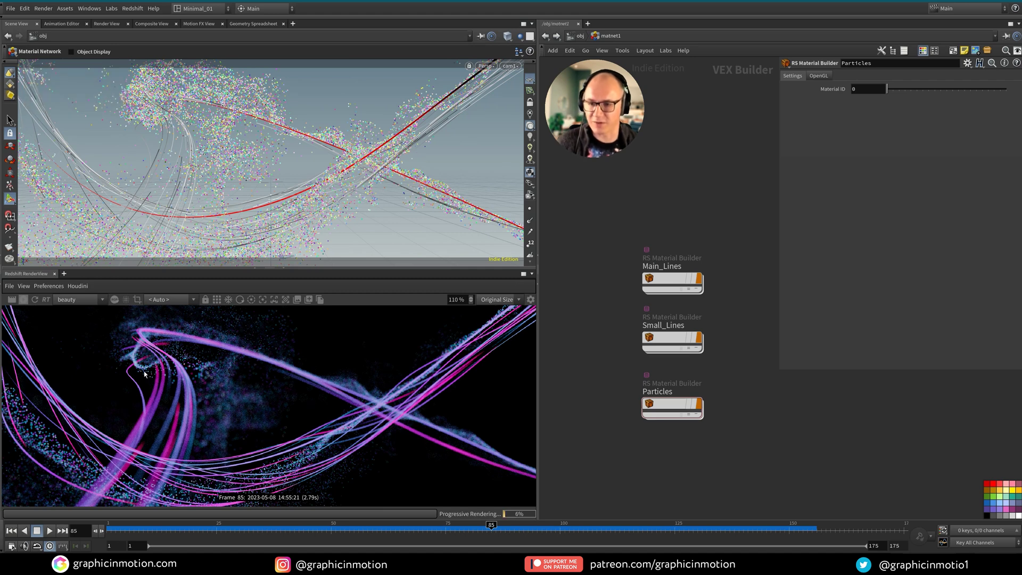
click(531, 299)
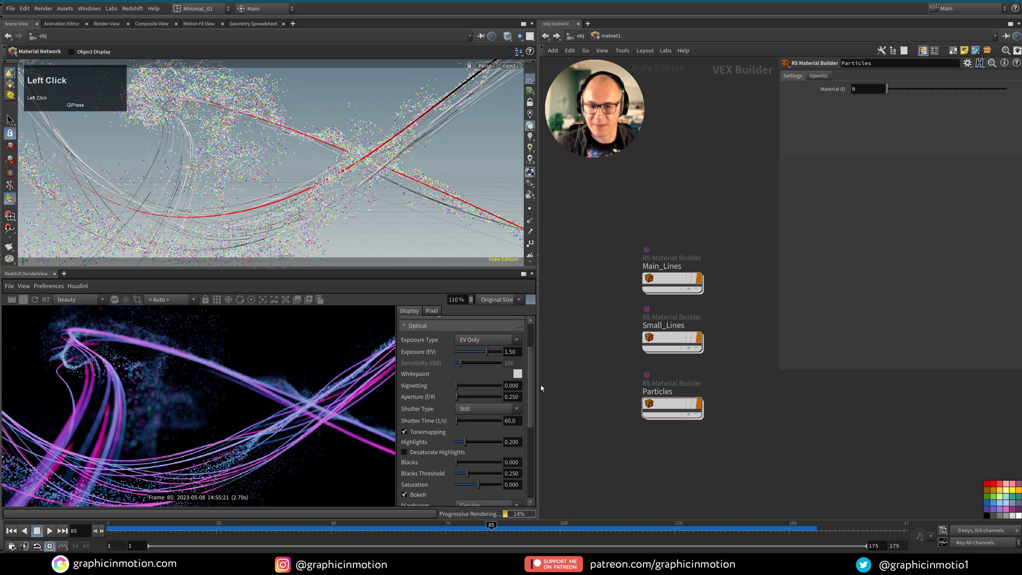
- Enable Bloom with a threshold of 0 and an intensity of 1.206, and nudge the Exposure (EV) to 1.48
drag(532, 391, 531, 470)
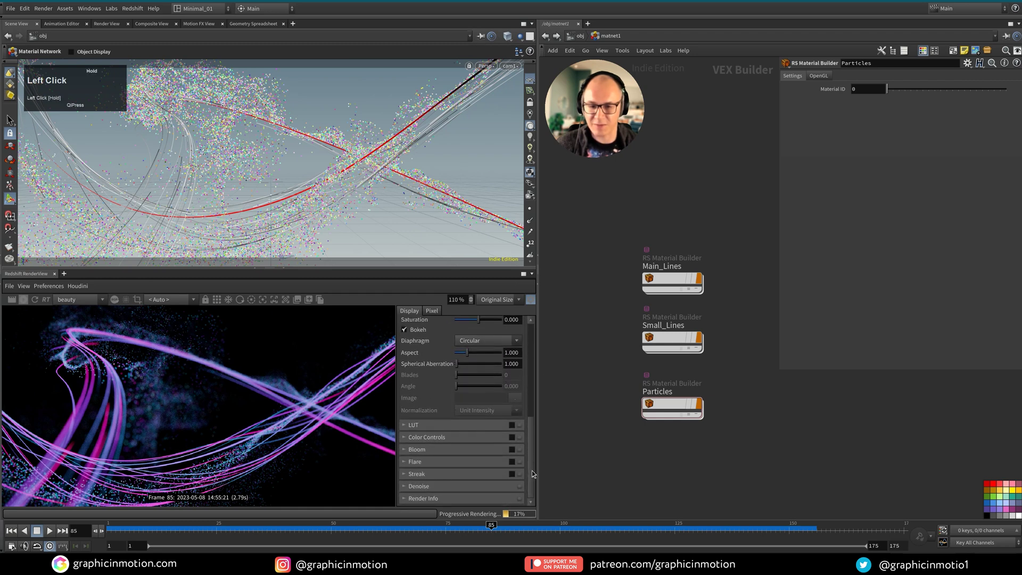
click(512, 452)
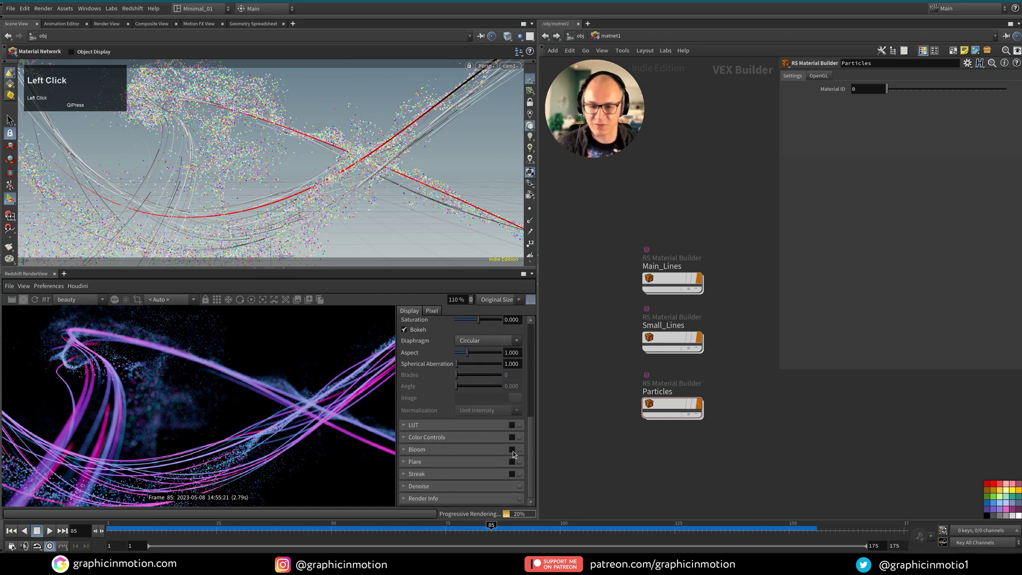
click(404, 450)
drag(469, 462, 450, 466)
drag(450, 466, 448, 467)
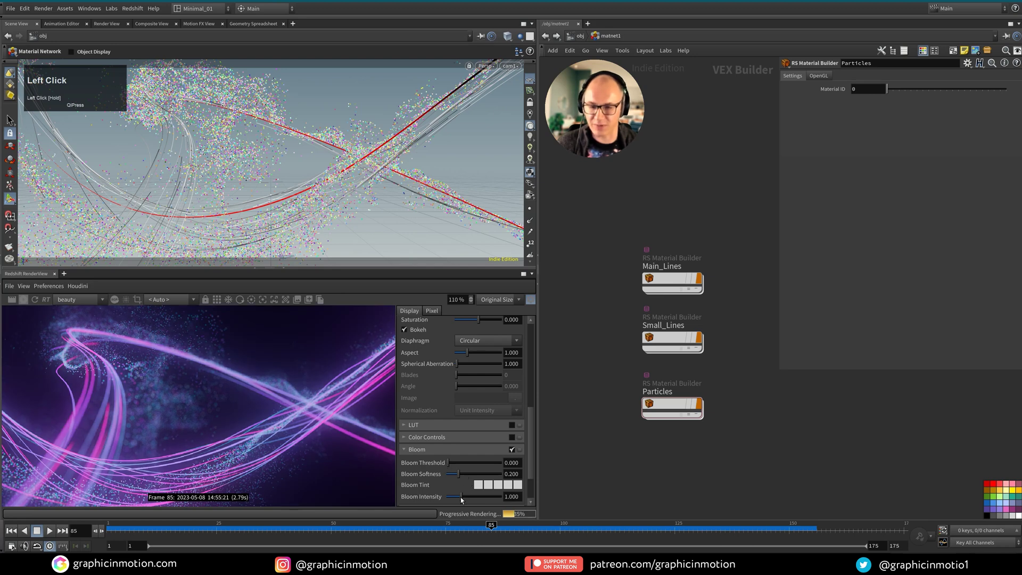
drag(461, 499, 464, 500)
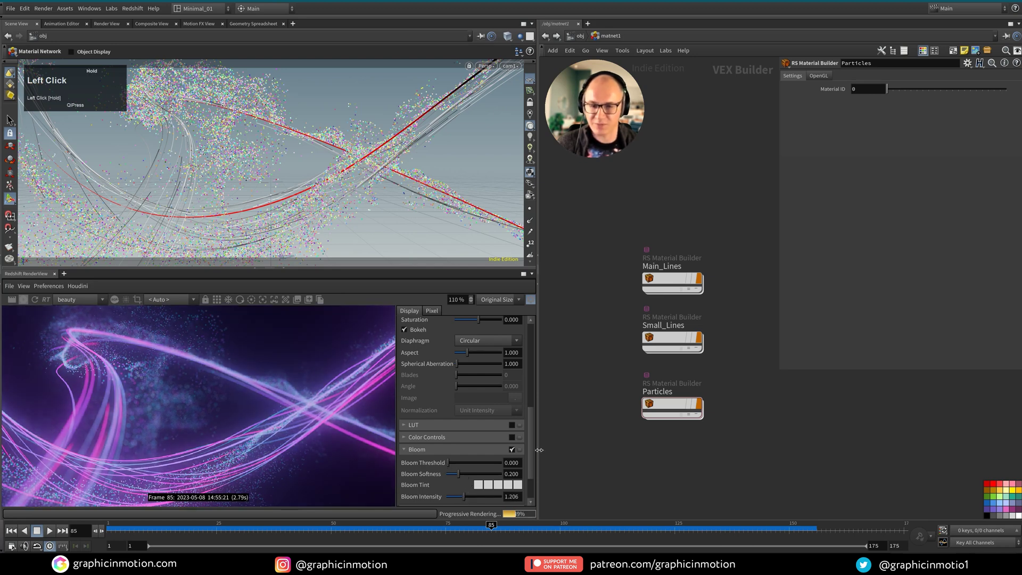
drag(535, 437, 544, 359)
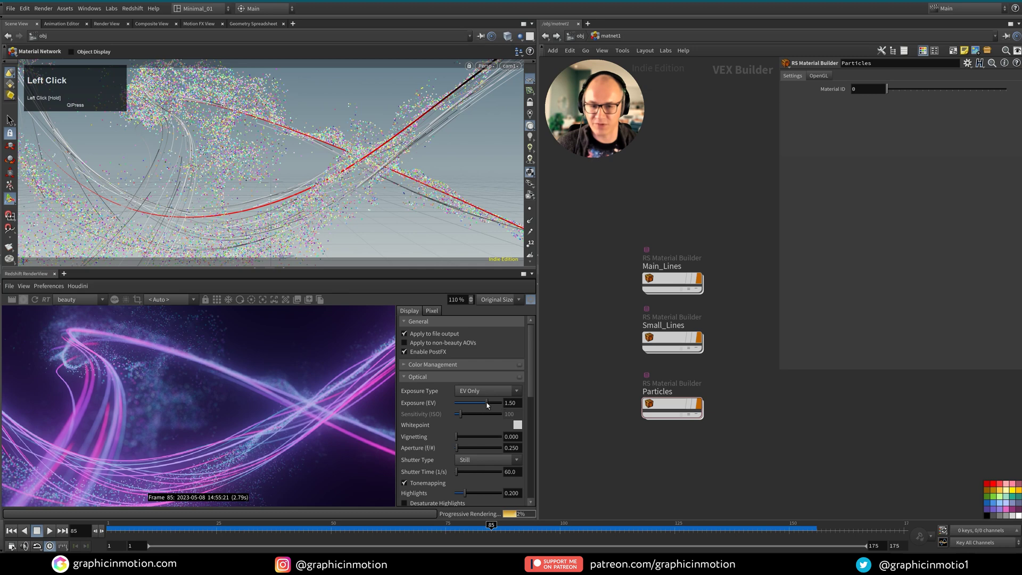
drag(487, 404, 489, 405)
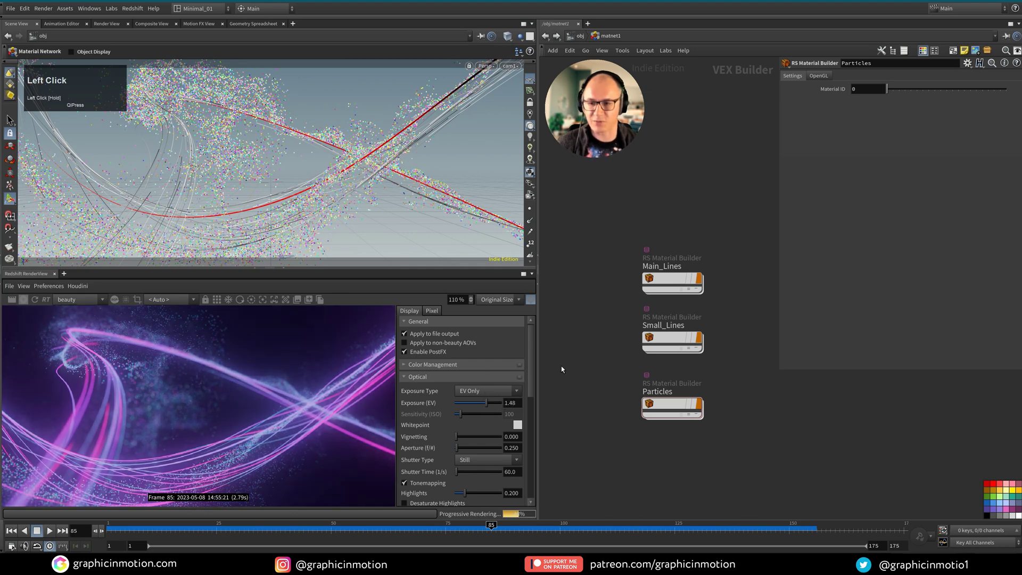
- In the Small_Lines material, try an incandescent Intensity Multiplier of 3 and settle on 2
mouse_move(672, 282)
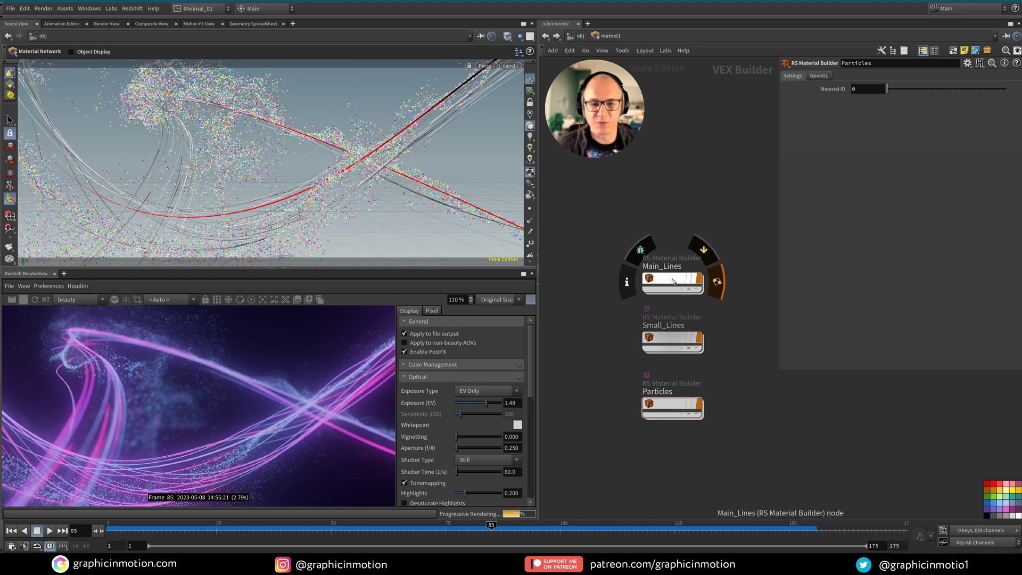
double_click(672, 342)
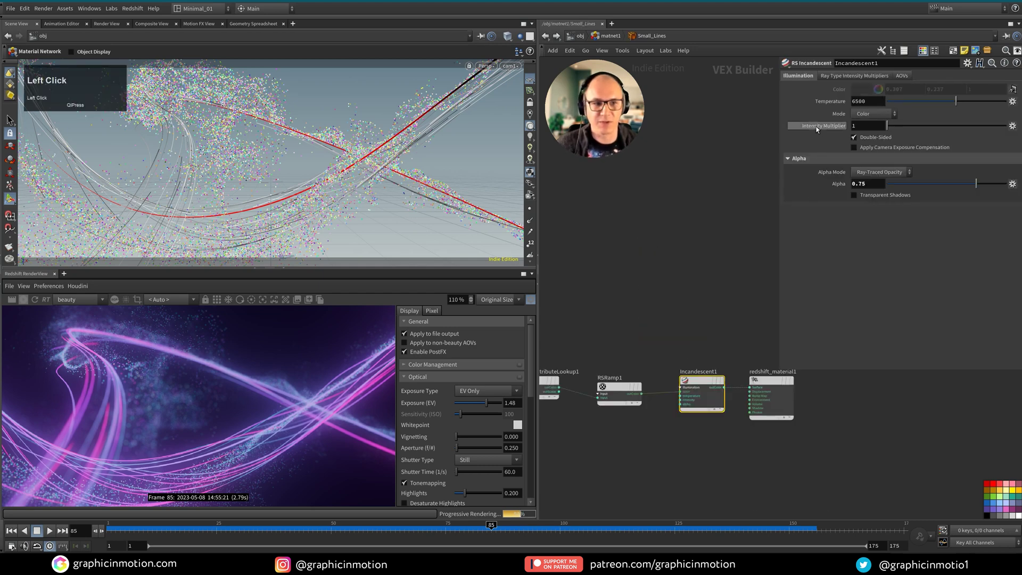
click(871, 126)
text(3)
key(Return)
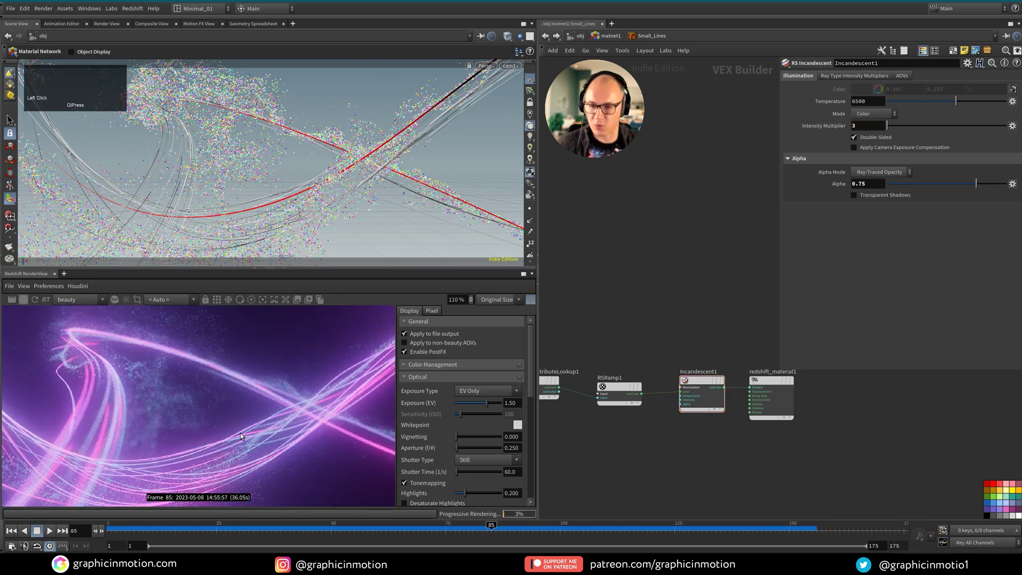
click(868, 125)
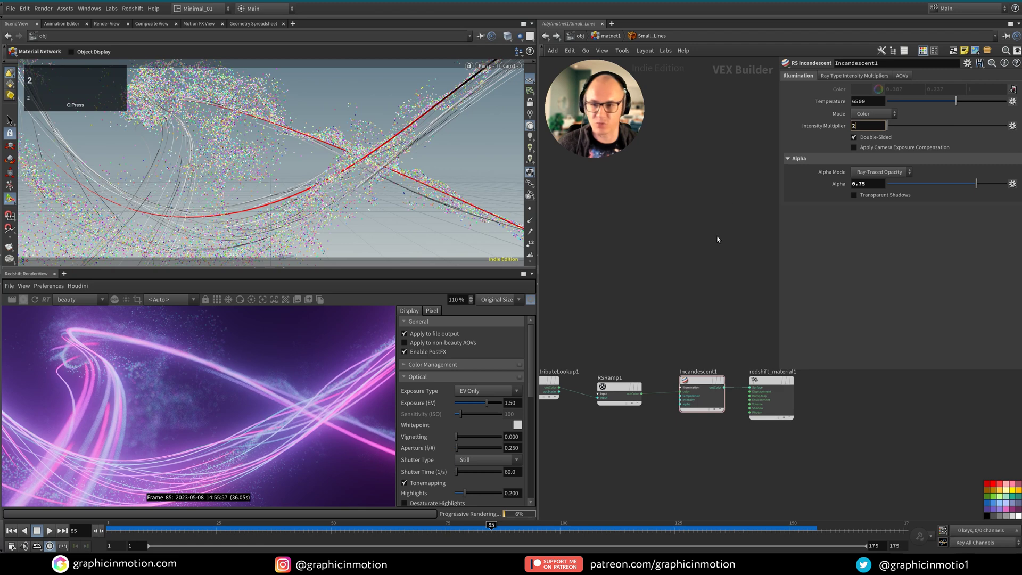
text(2)
key(Return)
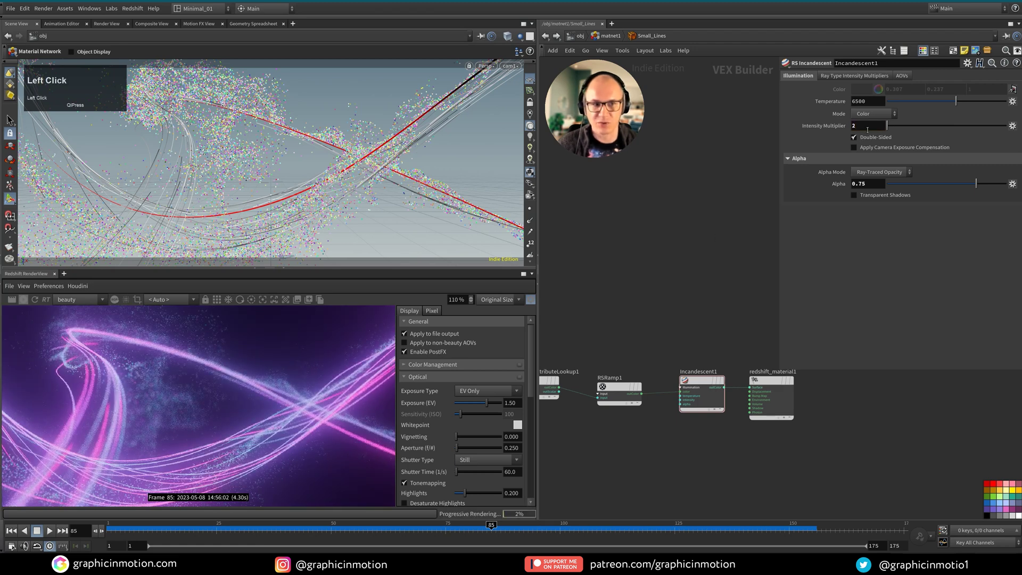
- Set the Alpha of the Small_Lines incandescent material to 0.5
double_click(859, 184)
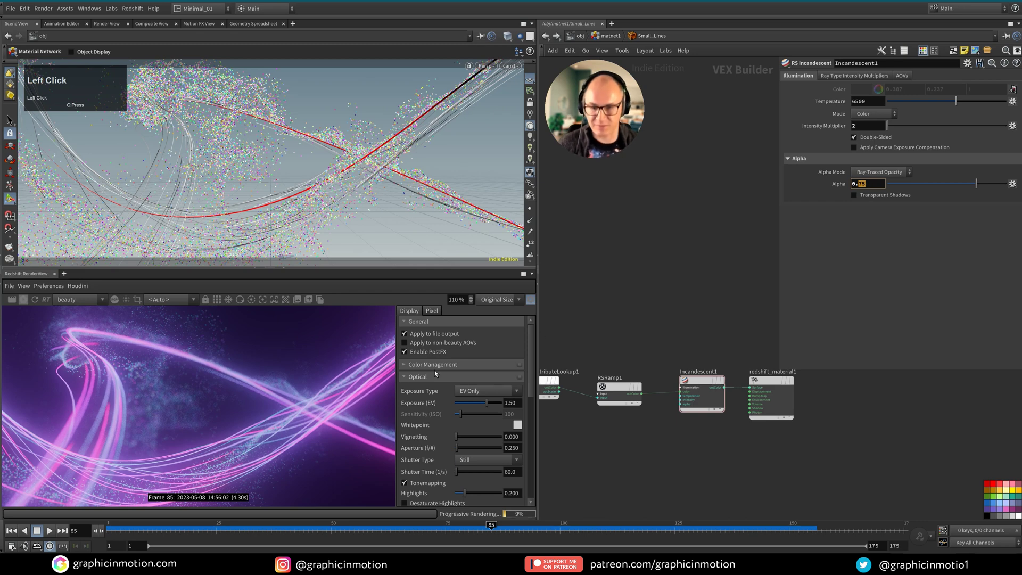
text(5)
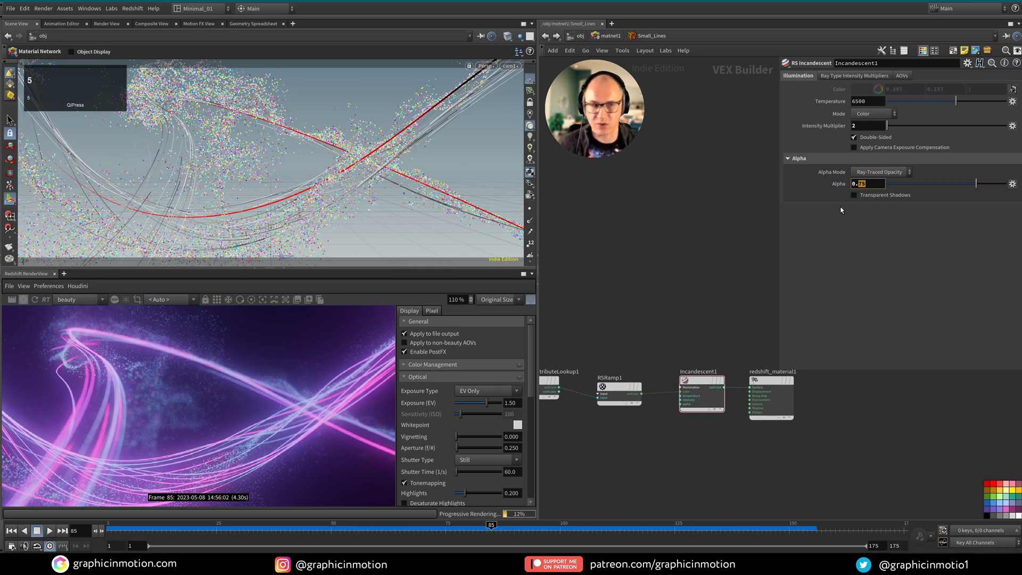
click(672, 309)
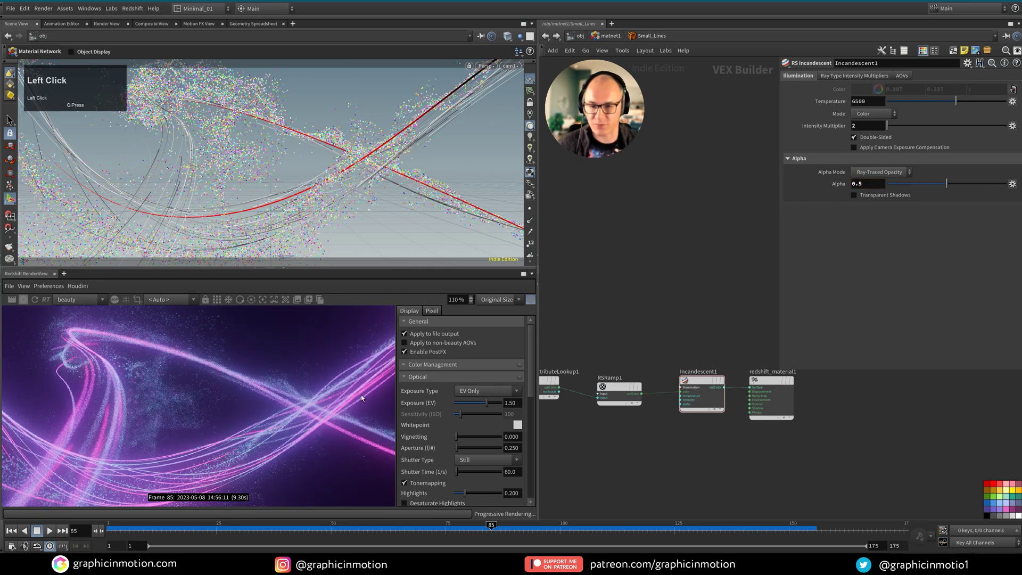
click(280, 437)
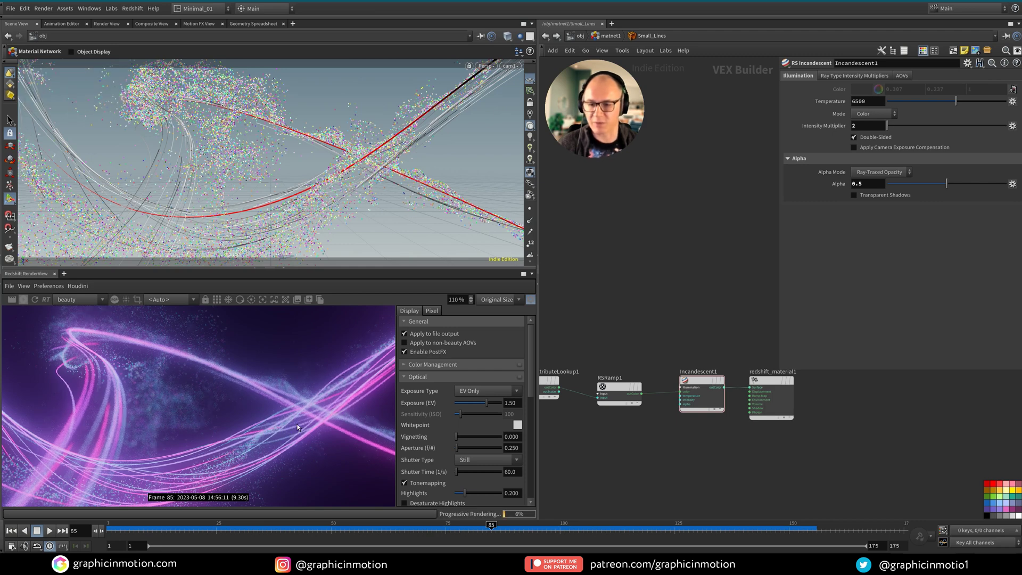
click(700, 304)
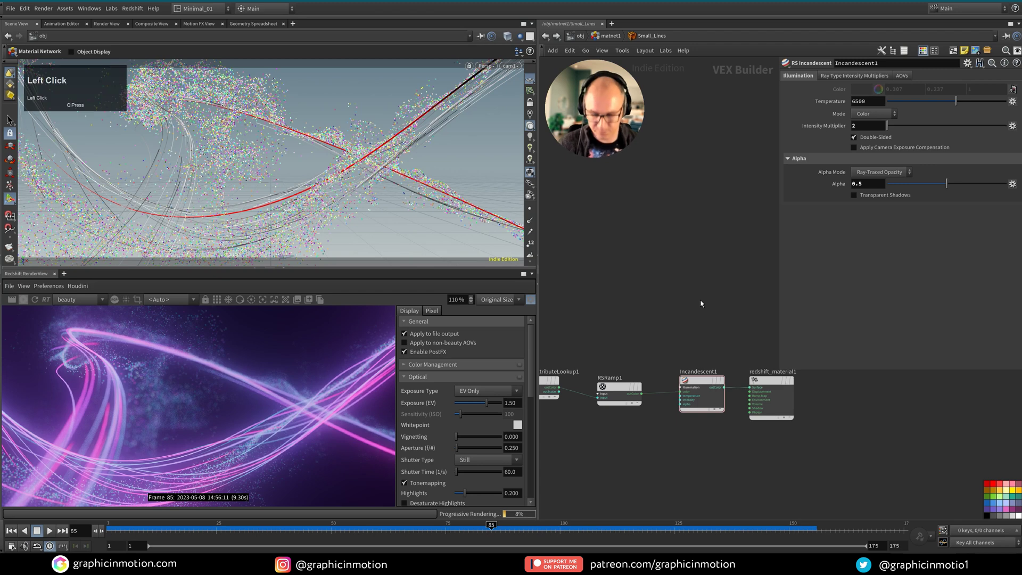
- In the Main_Lines material, set the incandescent Intensity Multiplier to 3
key(u)
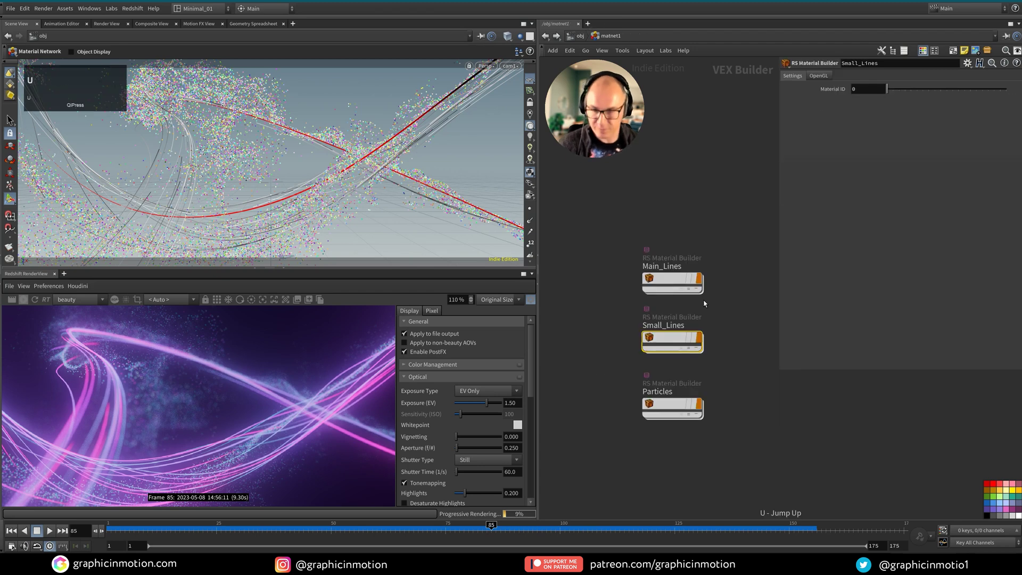
double_click(677, 282)
click(859, 127)
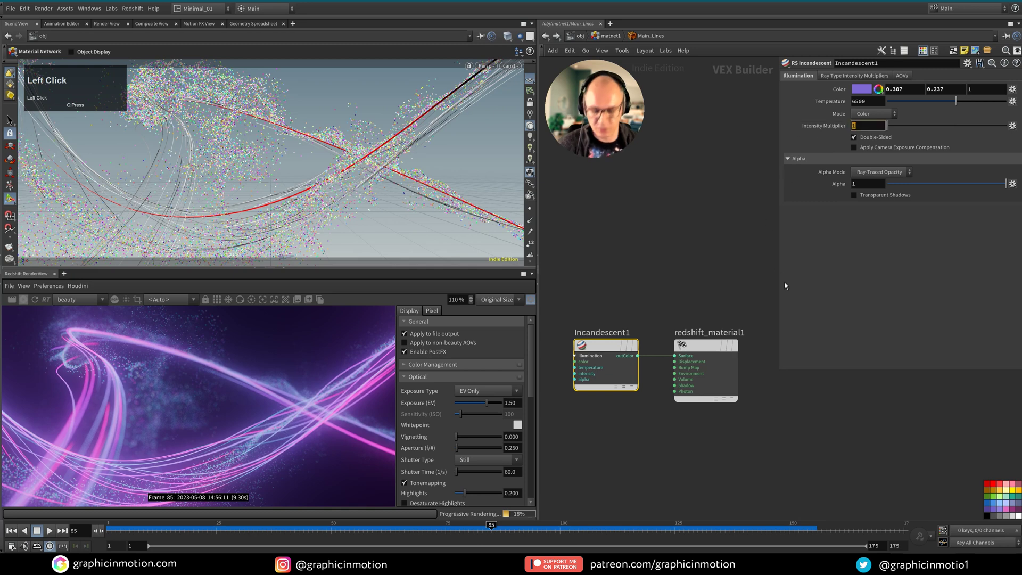
text(3)
key(Return)
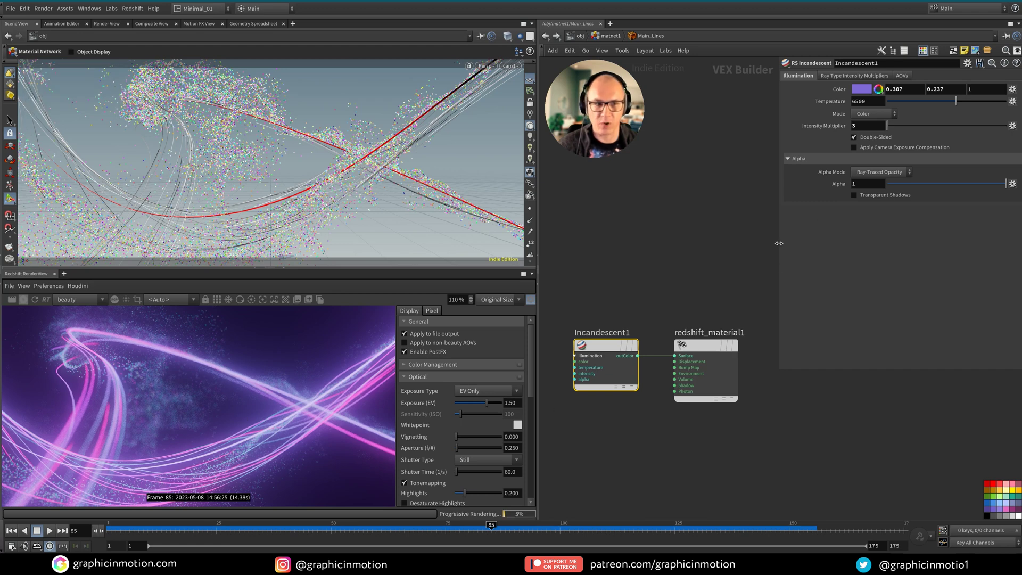
- Change the Main_Lines incandescent color to a blue with R 0, G 0.288 and B 1
click(862, 89)
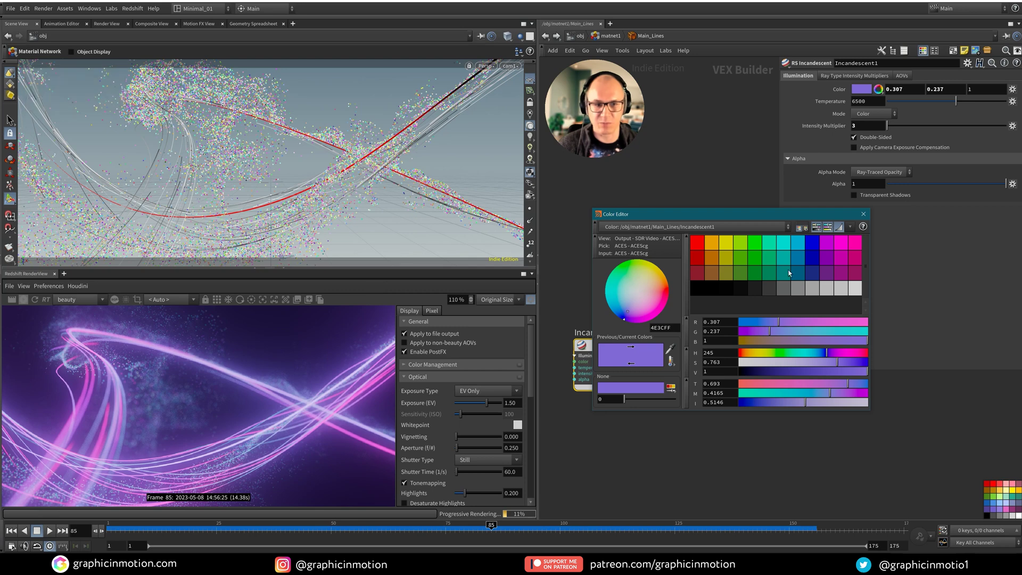
click(803, 245)
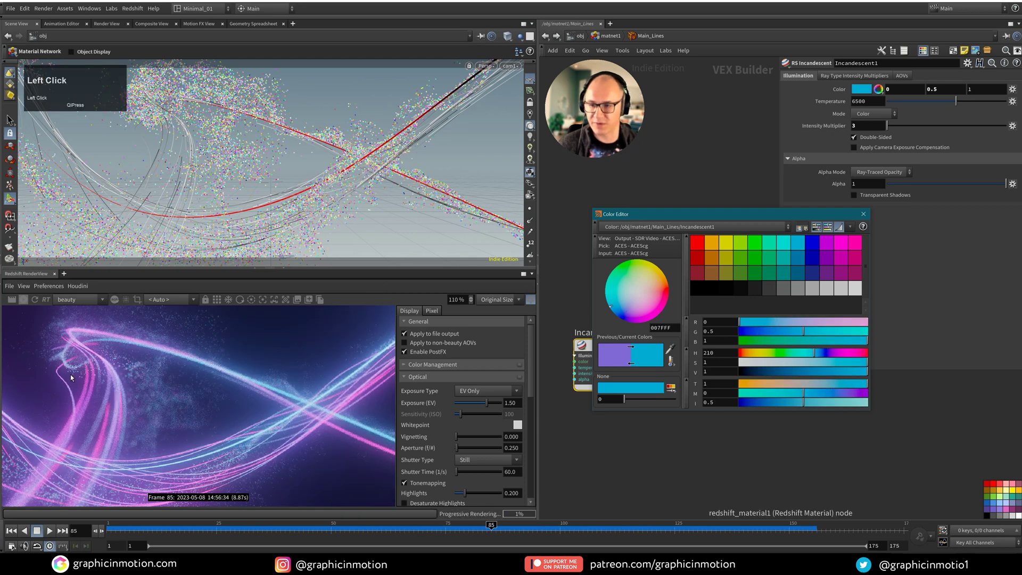
drag(803, 332, 778, 332)
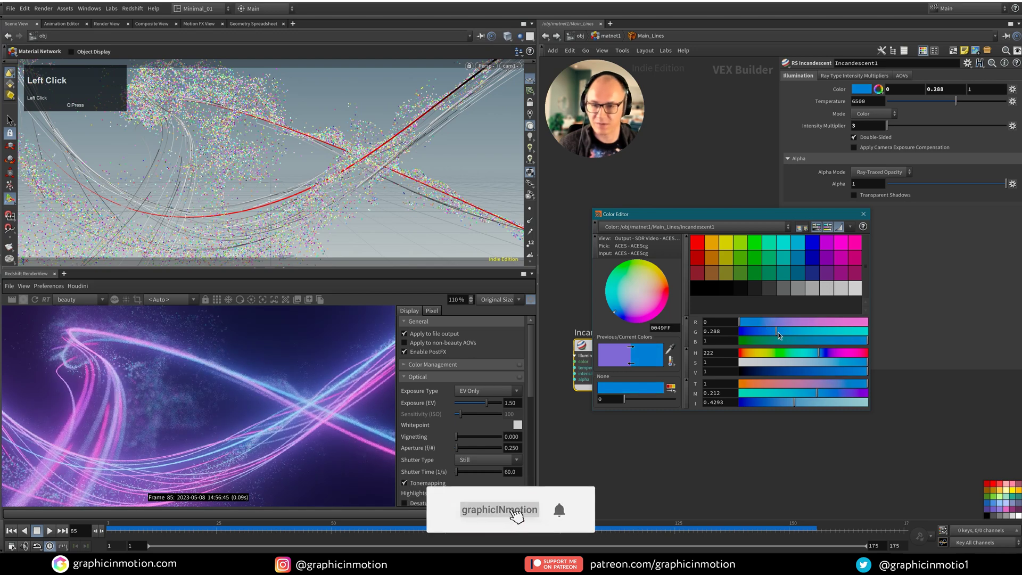
click(863, 214)
- In the Particles material, set the incandescent Intensity Multiplier to 2
key(u)
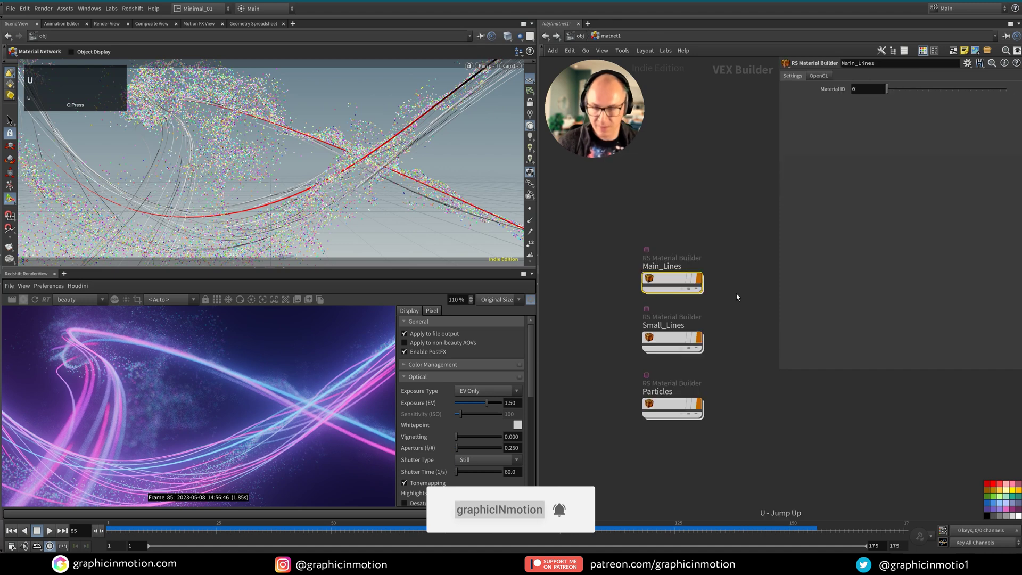
double_click(673, 397)
double_click(842, 126)
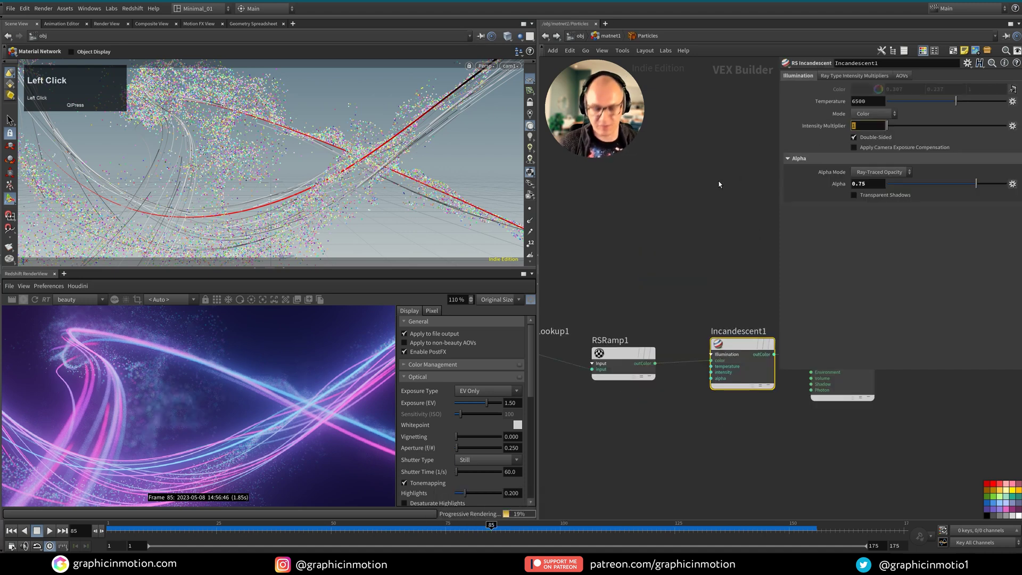
text(2)
click(713, 258)
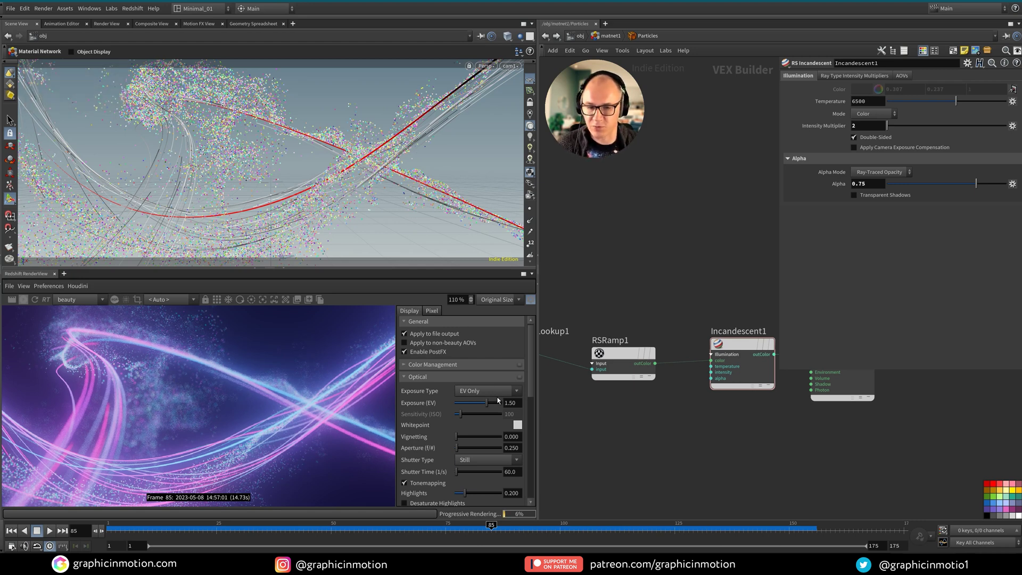
- Raise the Bloom Threshold to 1.914 and lower the Bloom Intensity to 1.053
drag(531, 375, 526, 477)
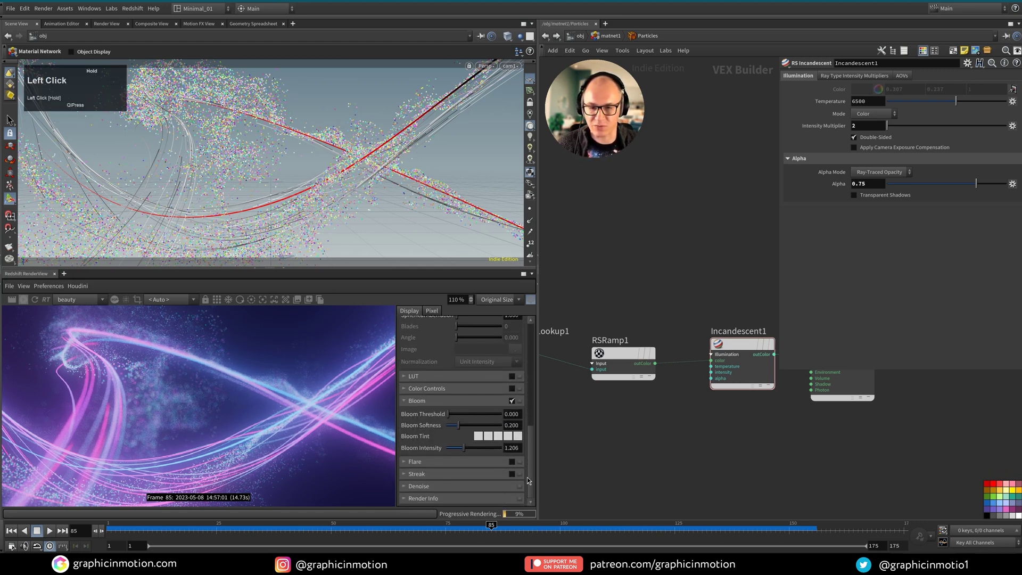
click(462, 447)
drag(447, 415, 462, 452)
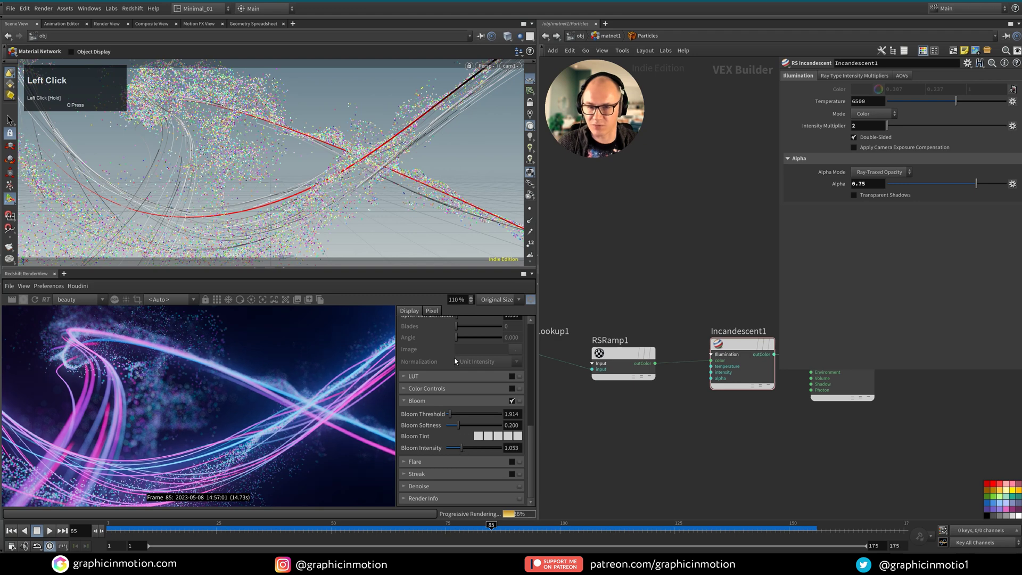
- Hide the render display settings and check the render at frames 46, 24 and 36
click(530, 302)
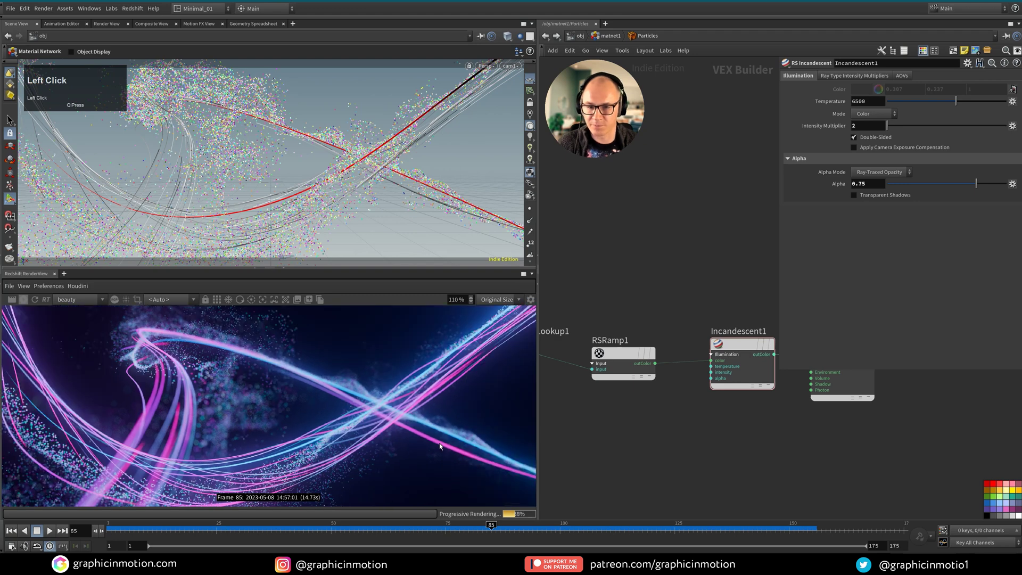
click(313, 528)
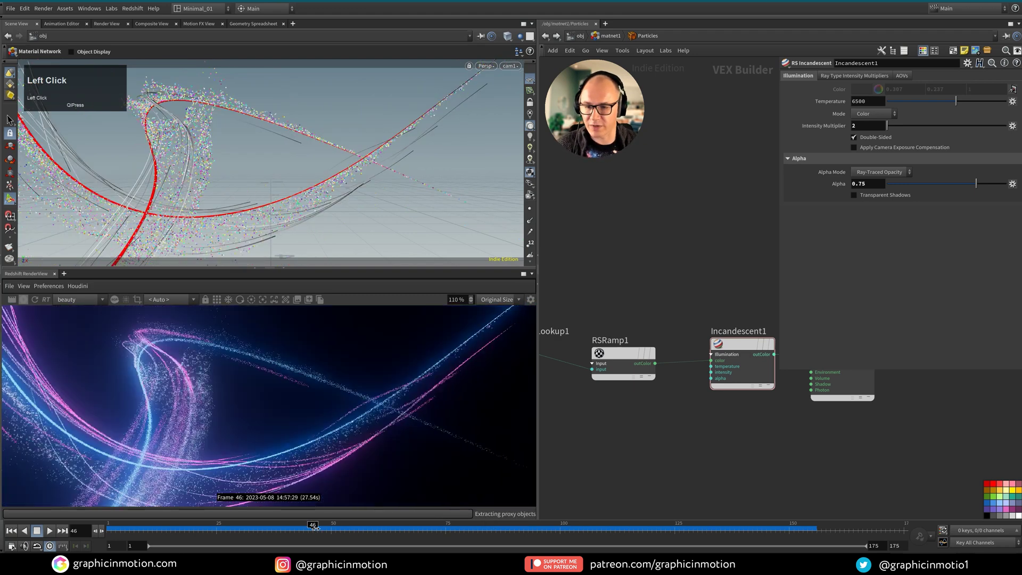
click(213, 530)
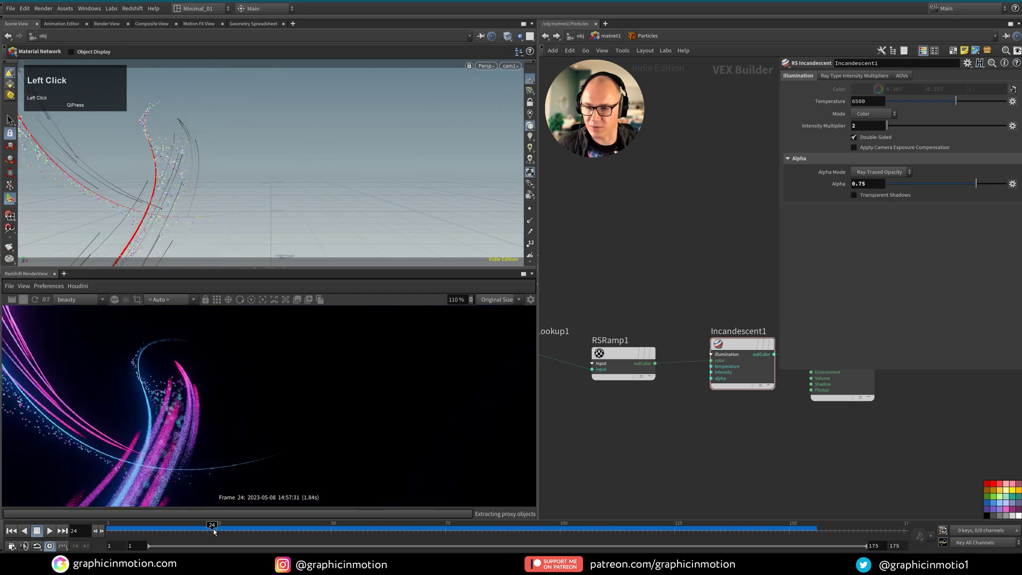
click(269, 528)
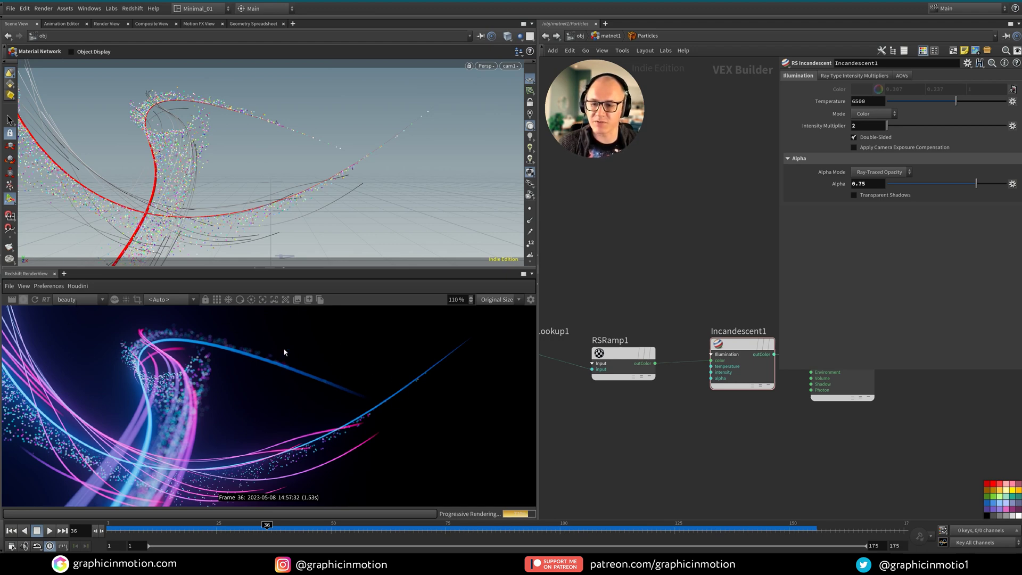
- Switch the render view to bucket rendering and render frame 70
click(217, 300)
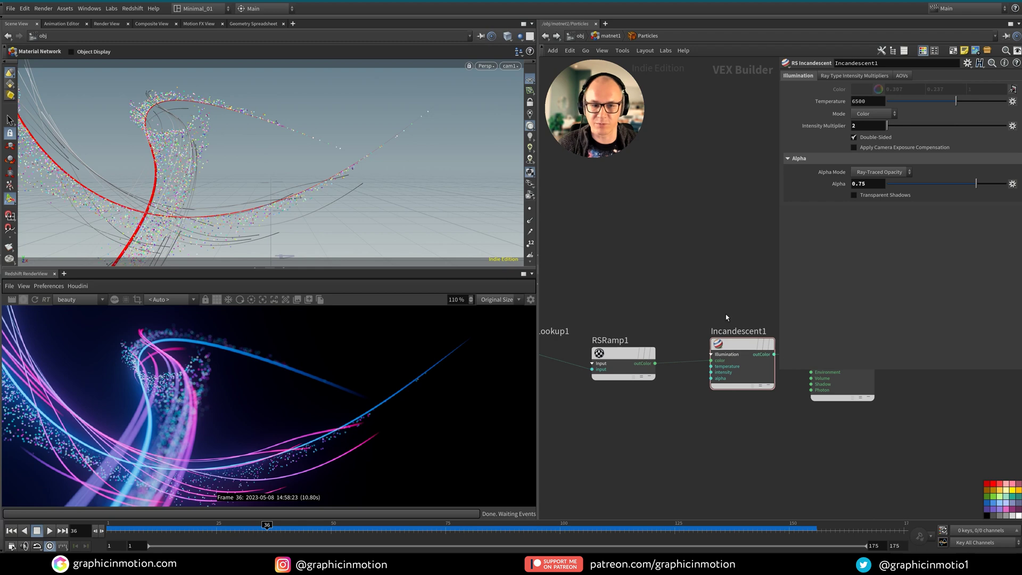
middle_drag(717, 289, 706, 302)
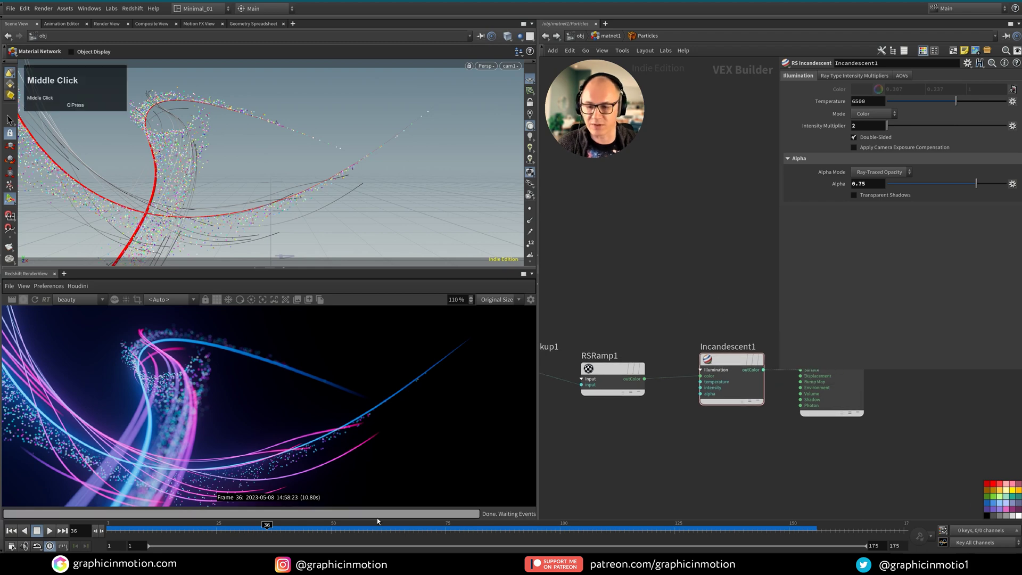
drag(383, 528, 423, 528)
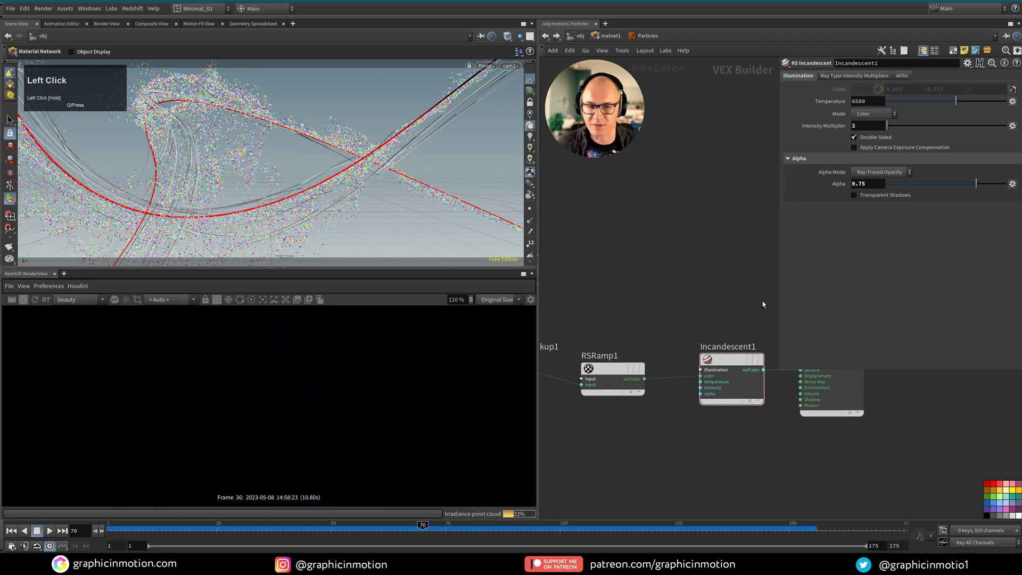
middle_drag(762, 301, 692, 318)
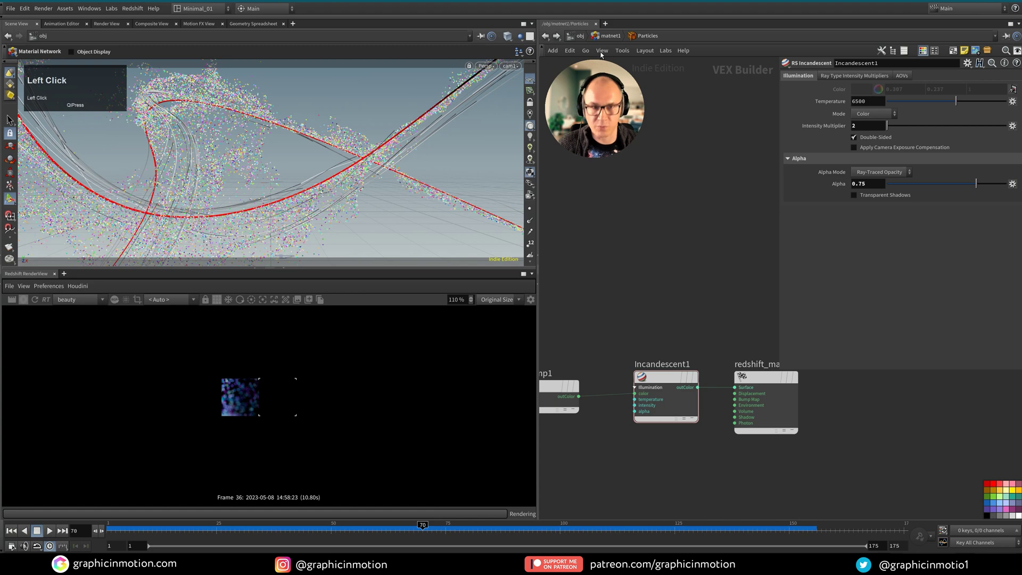
- Go to the out network and select Redshift_ROP1 to show its render settings
click(578, 37)
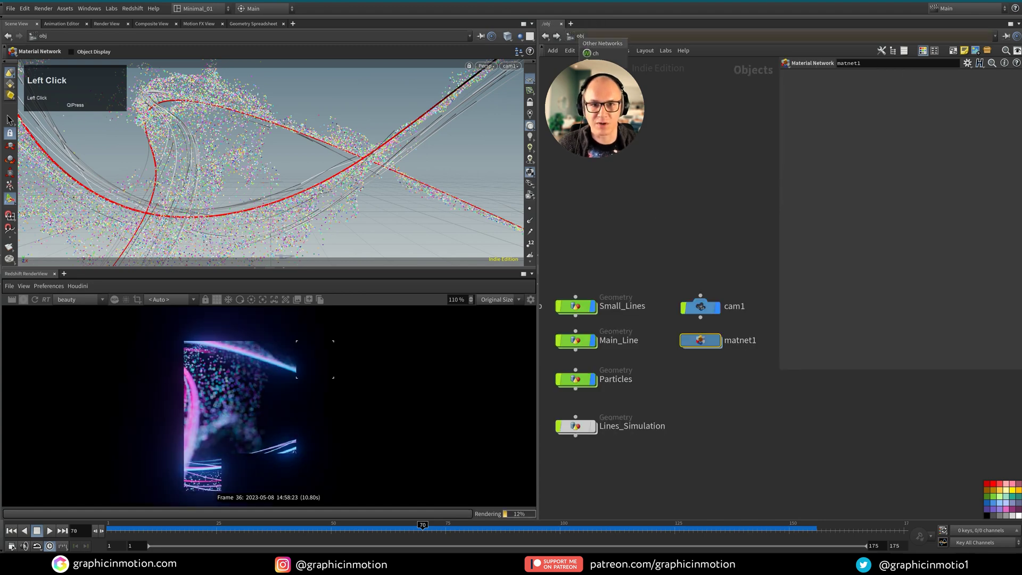
click(570, 36)
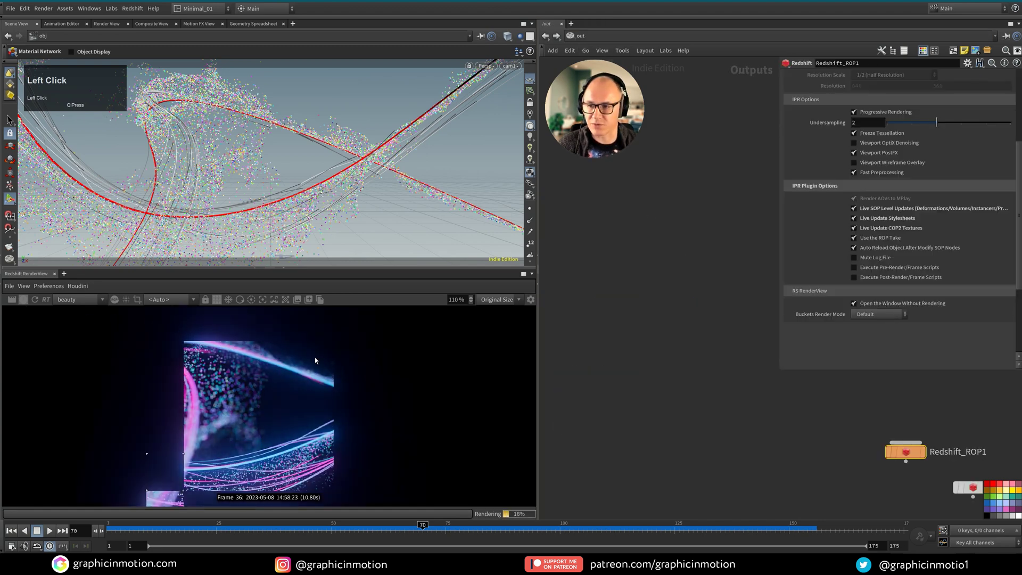
middle_drag(619, 364, 547, 435)
click(671, 392)
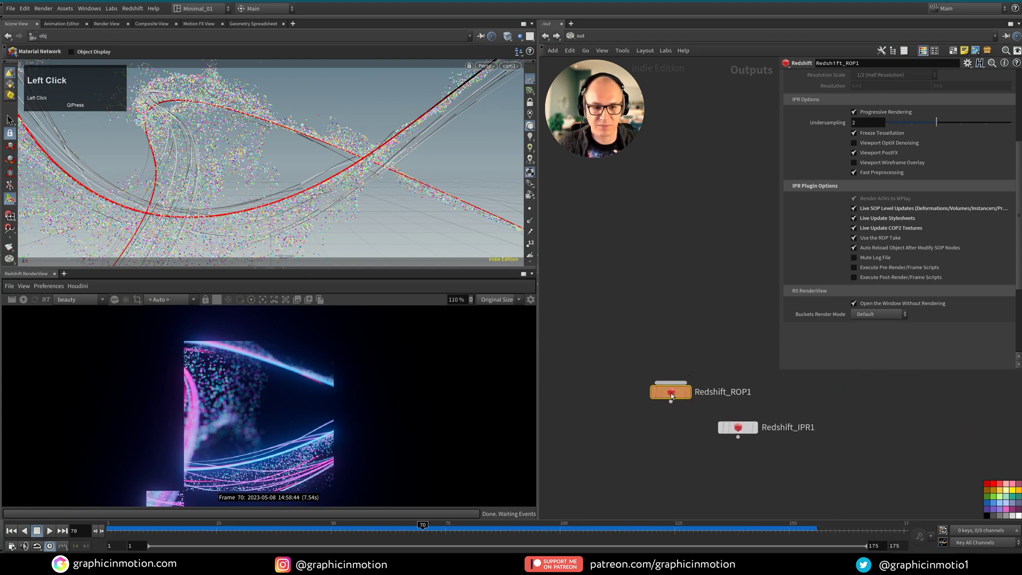
scroll(966, 198, up, 5)
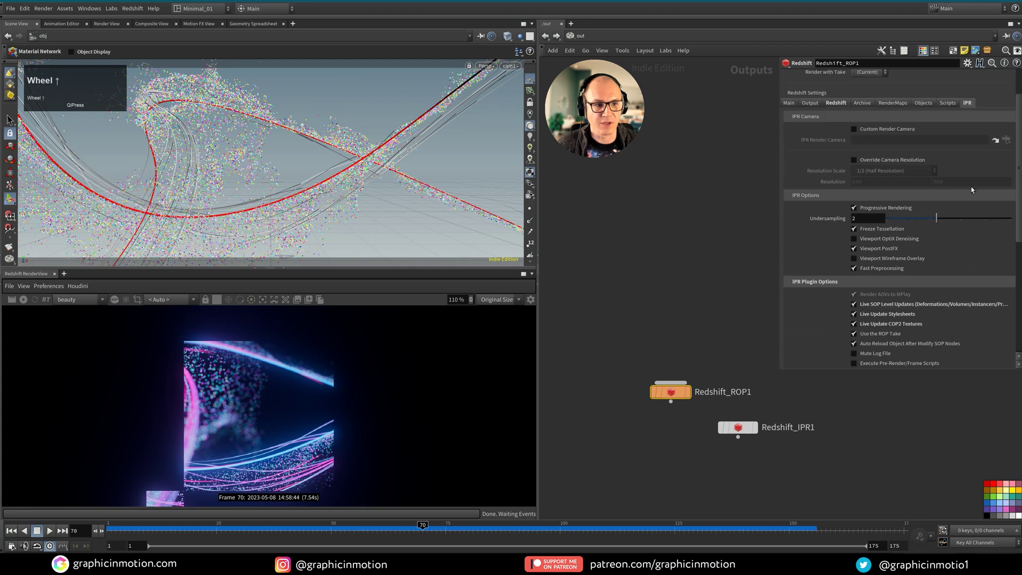
- Set the bucket Quality to Low with a threshold of 0.1, enable OptiX denoising, and restart the render
click(833, 154)
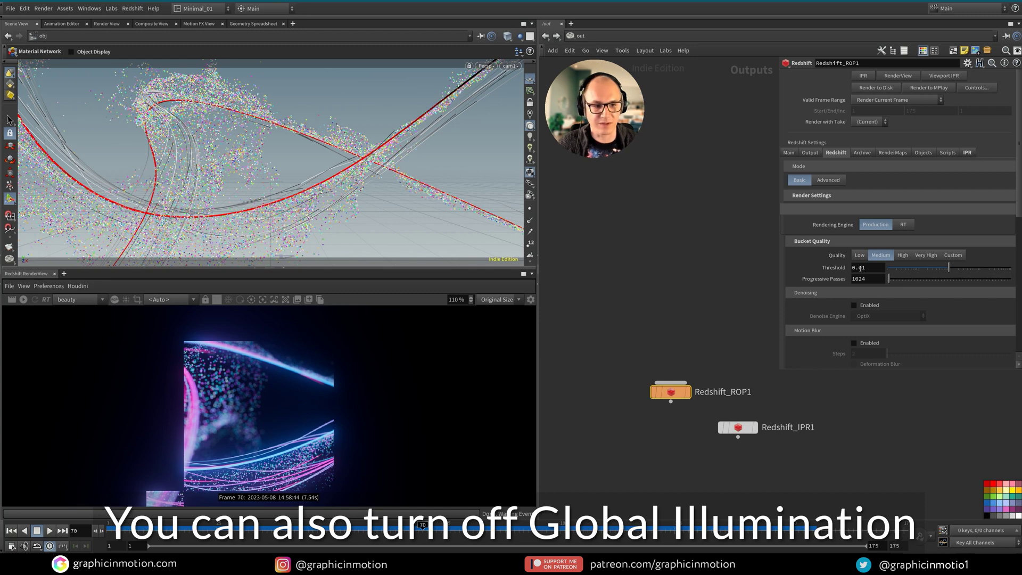
double_click(860, 267)
click(860, 255)
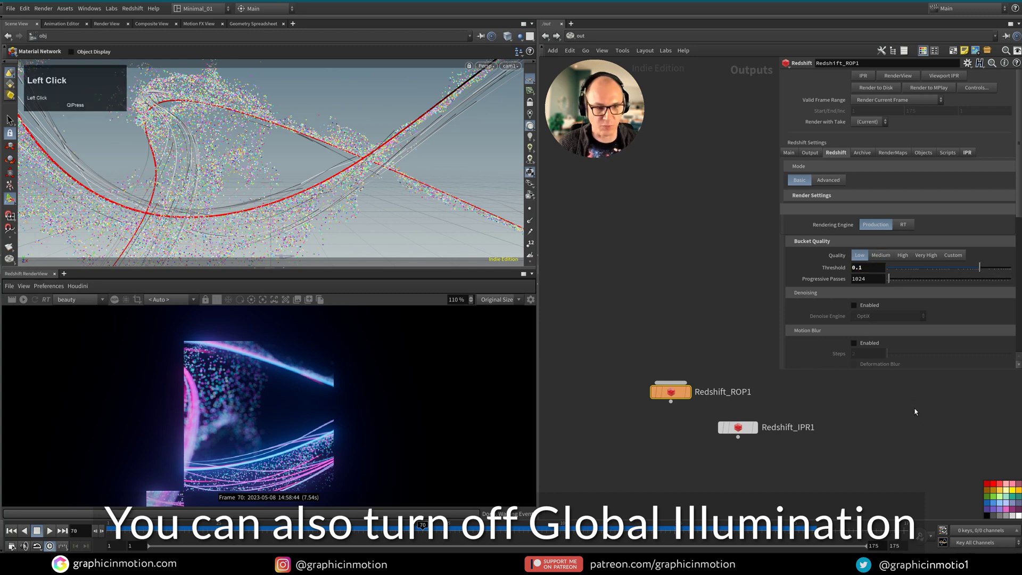
click(854, 305)
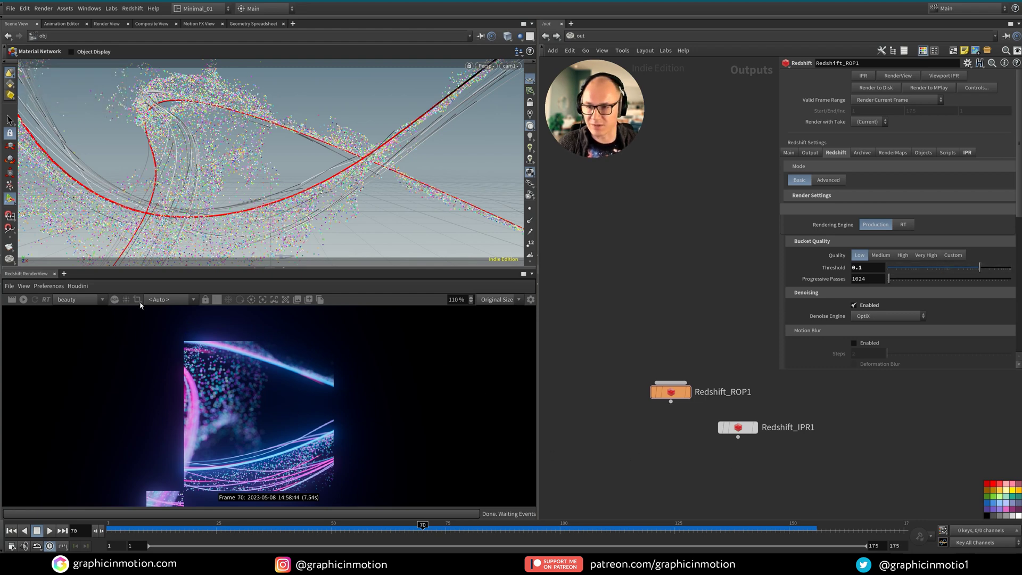
click(23, 299)
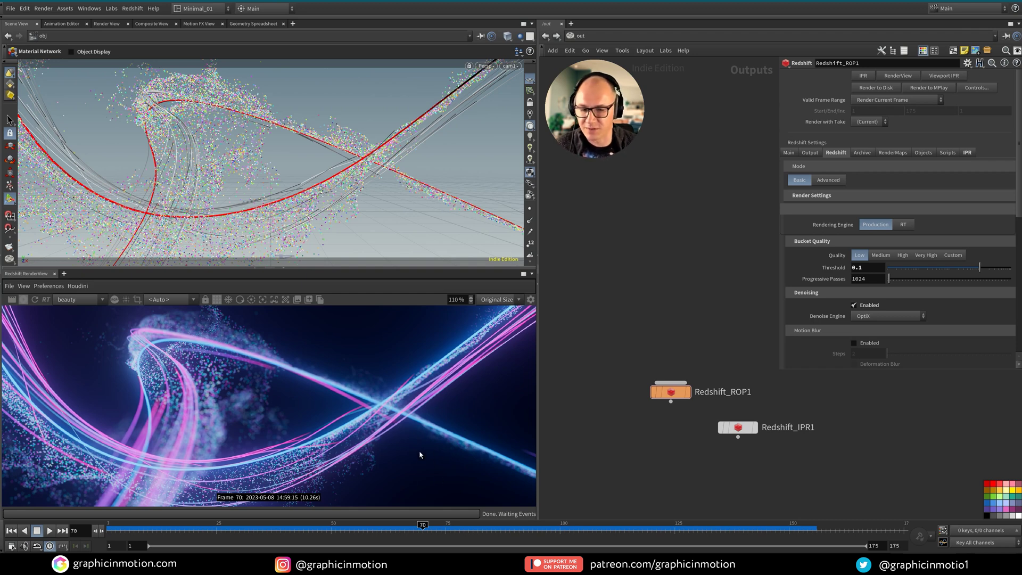
- Examine the denoised frame 70 render up close, checking the crossing lines, the particles and the bokeh
scroll(420, 455, up, 6)
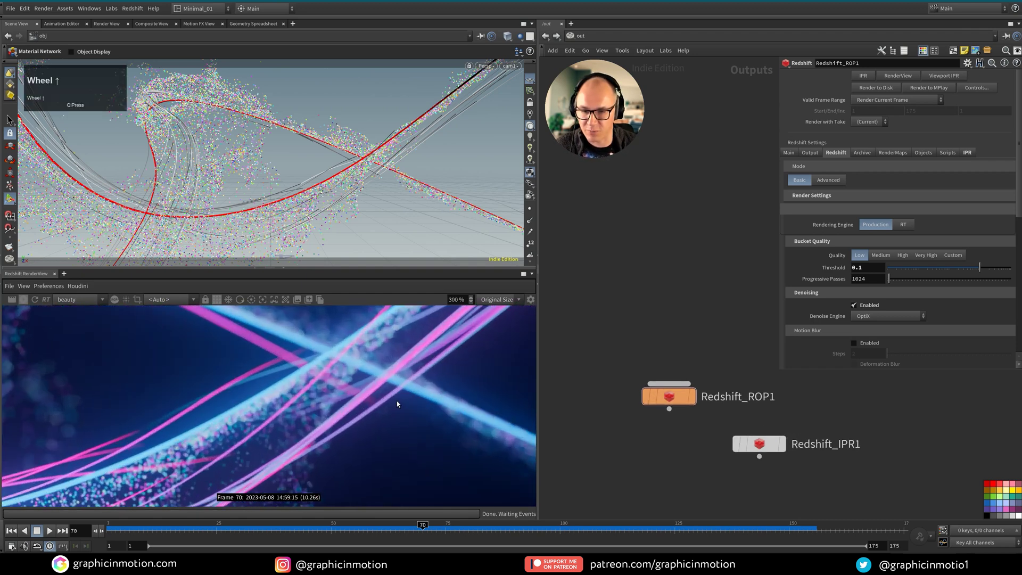
scroll(397, 404, up, 1)
middle_drag(359, 365, 335, 364)
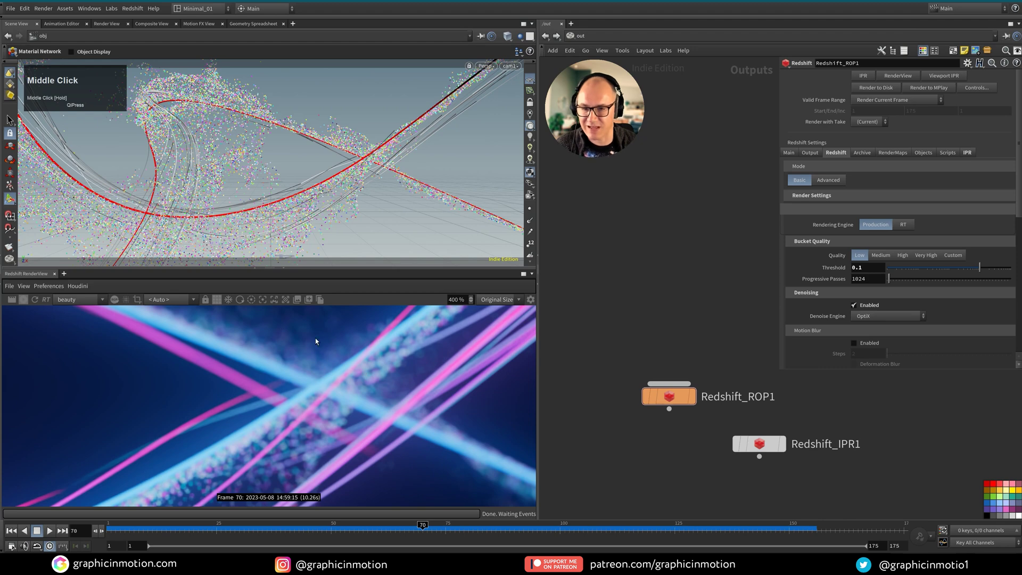
scroll(330, 378, down, 5)
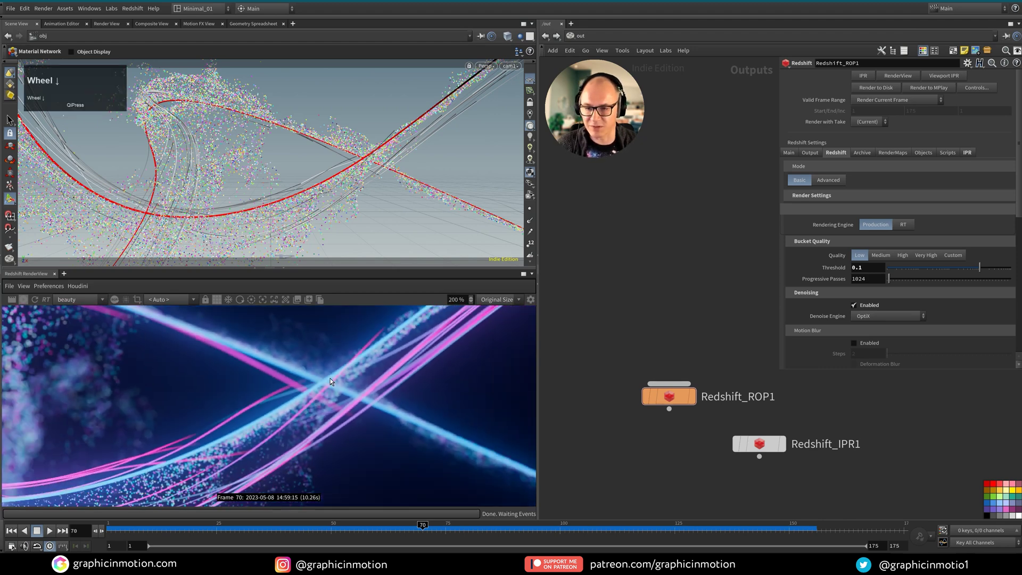
scroll(269, 389, down, 1)
middle_drag(346, 389, 251, 388)
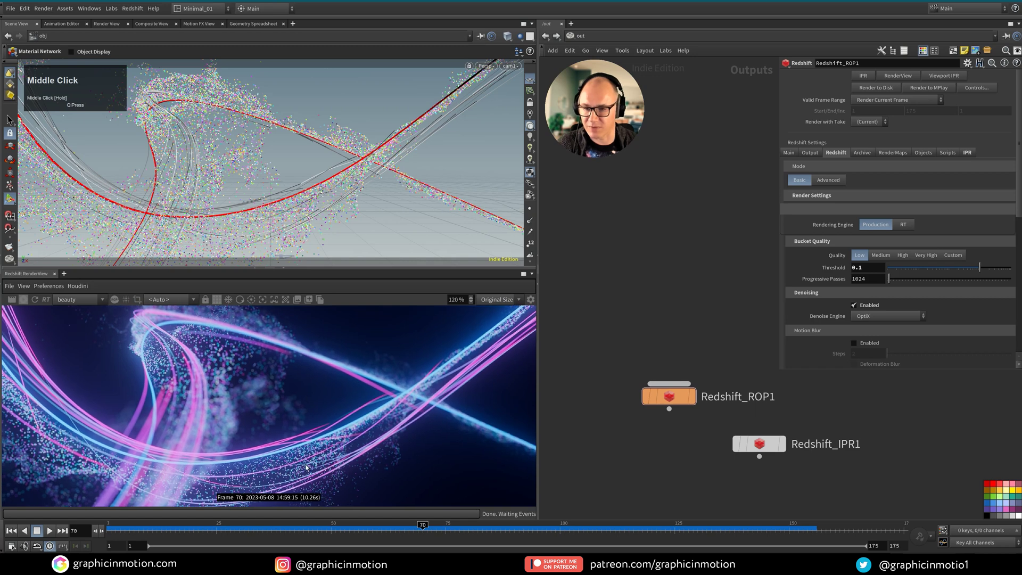
middle_click(309, 503)
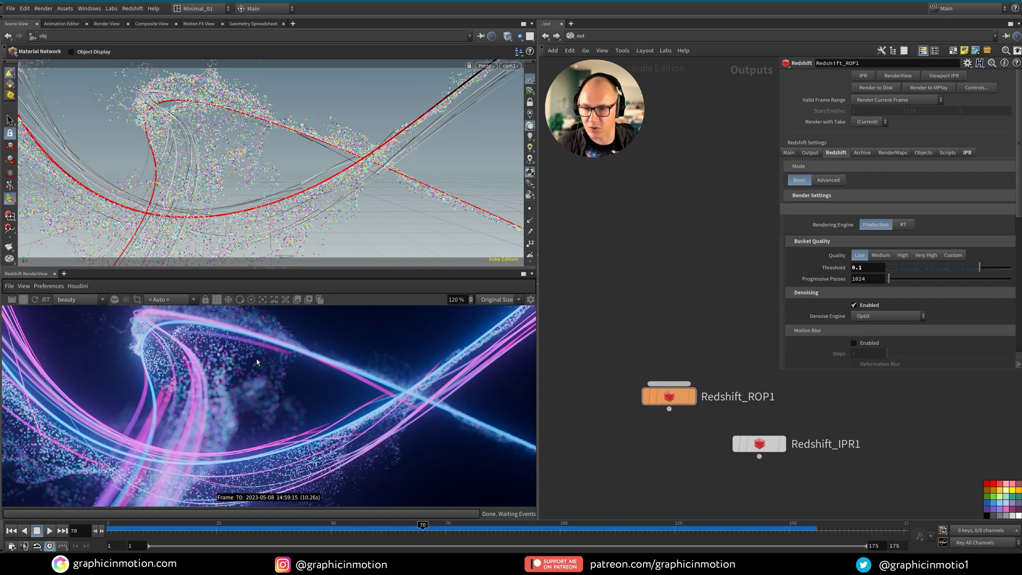
middle_drag(259, 363, 346, 380)
scroll(283, 376, down, 1)
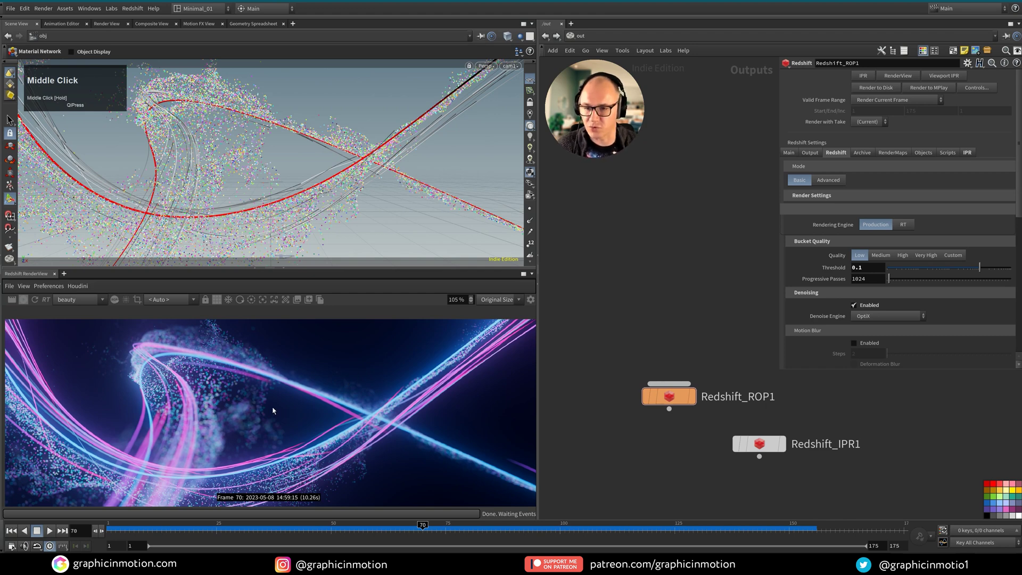
middle_drag(273, 410, 197, 373)
scroll(196, 372, up, 1)
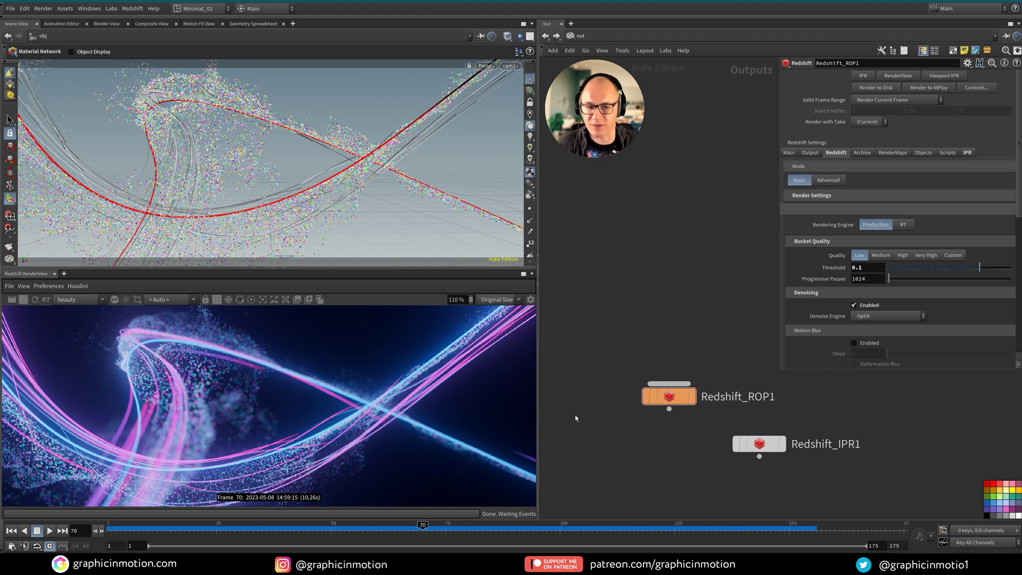
middle_drag(700, 465, 675, 451)
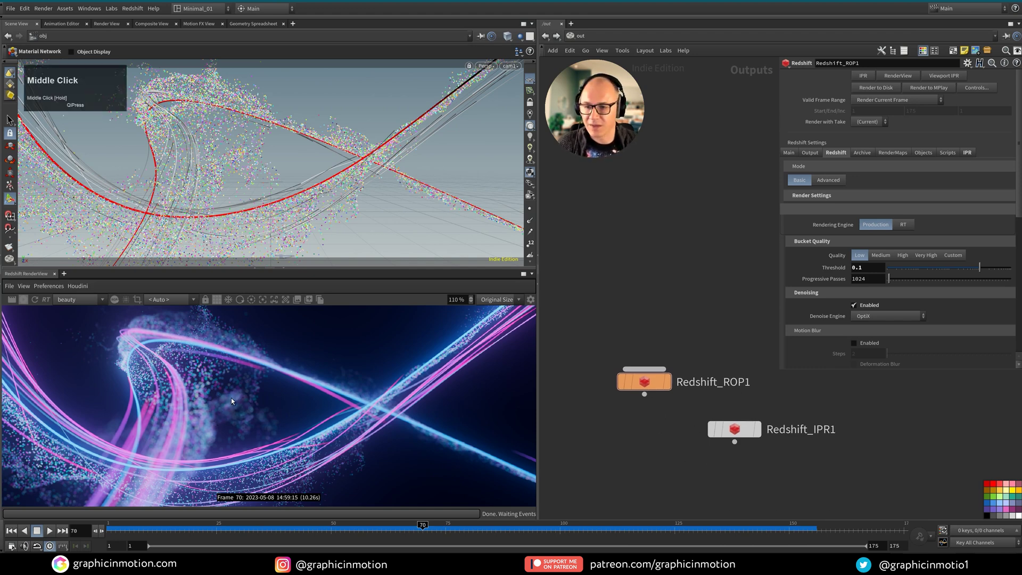